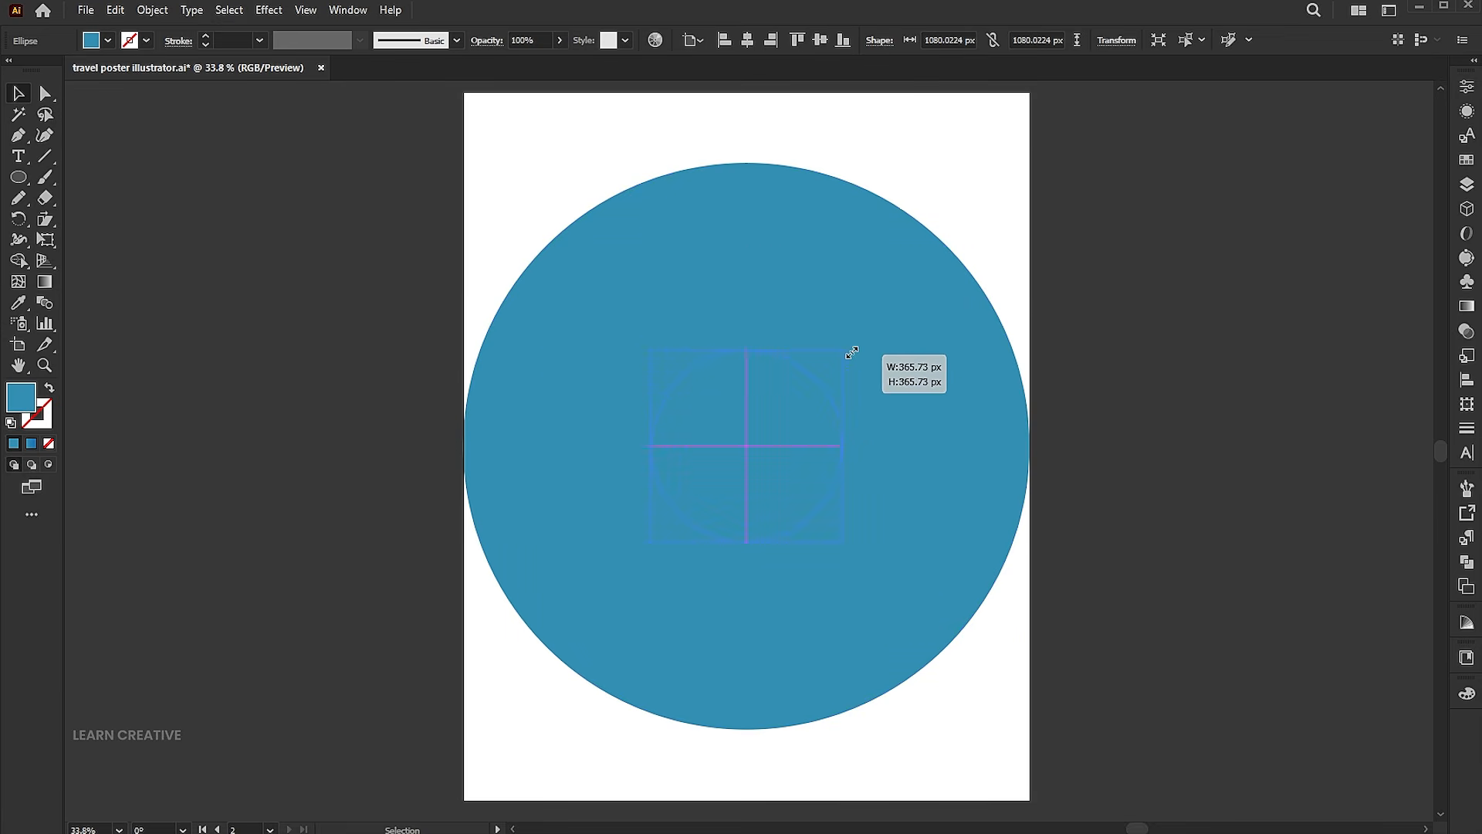
- Subtract the small centred circle from the large blue circle with Pathfinder to form a ring
left_click_drag(1151, 241, 721, 483)
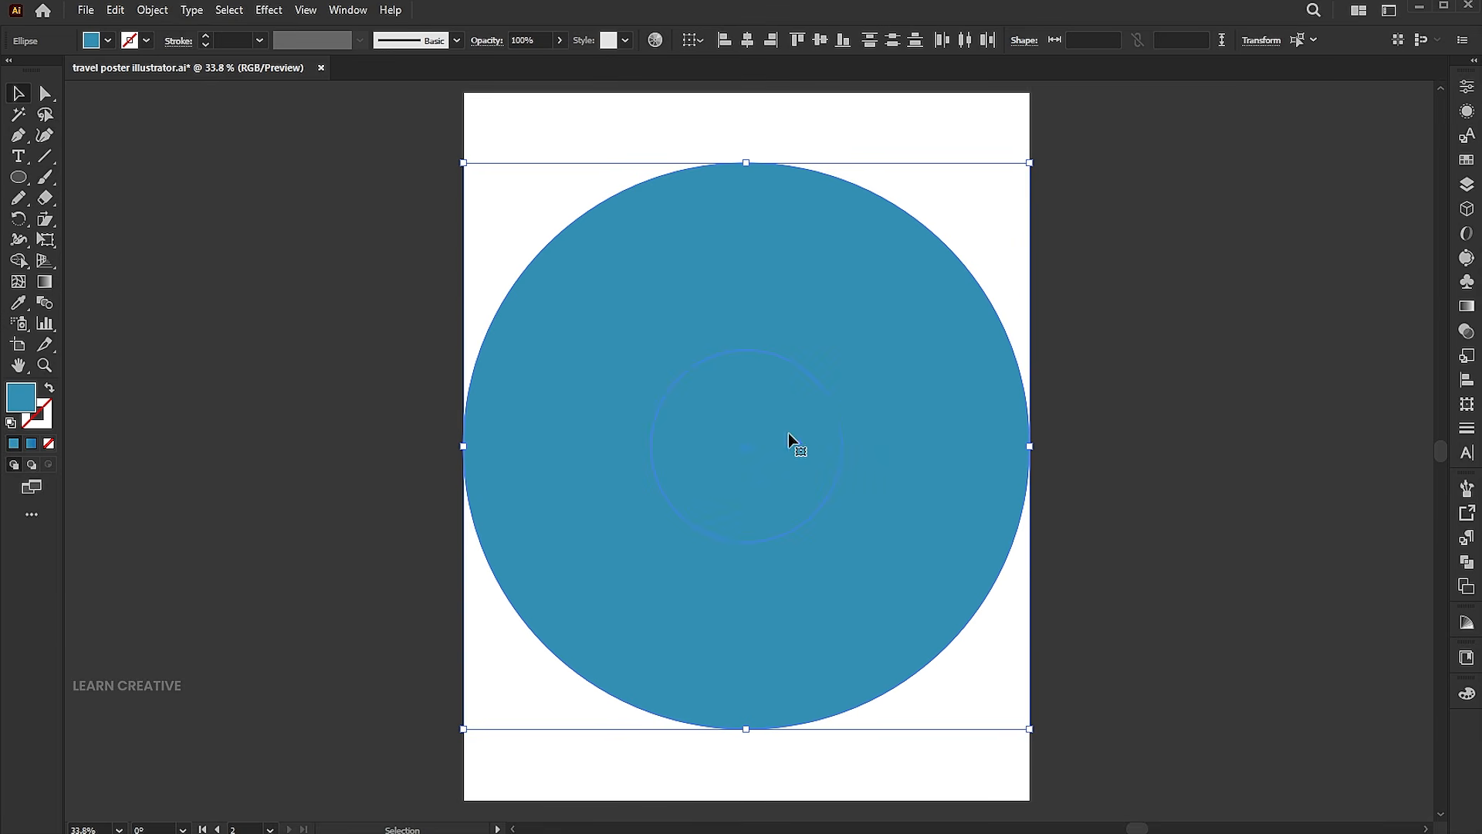
left_click(1466, 562)
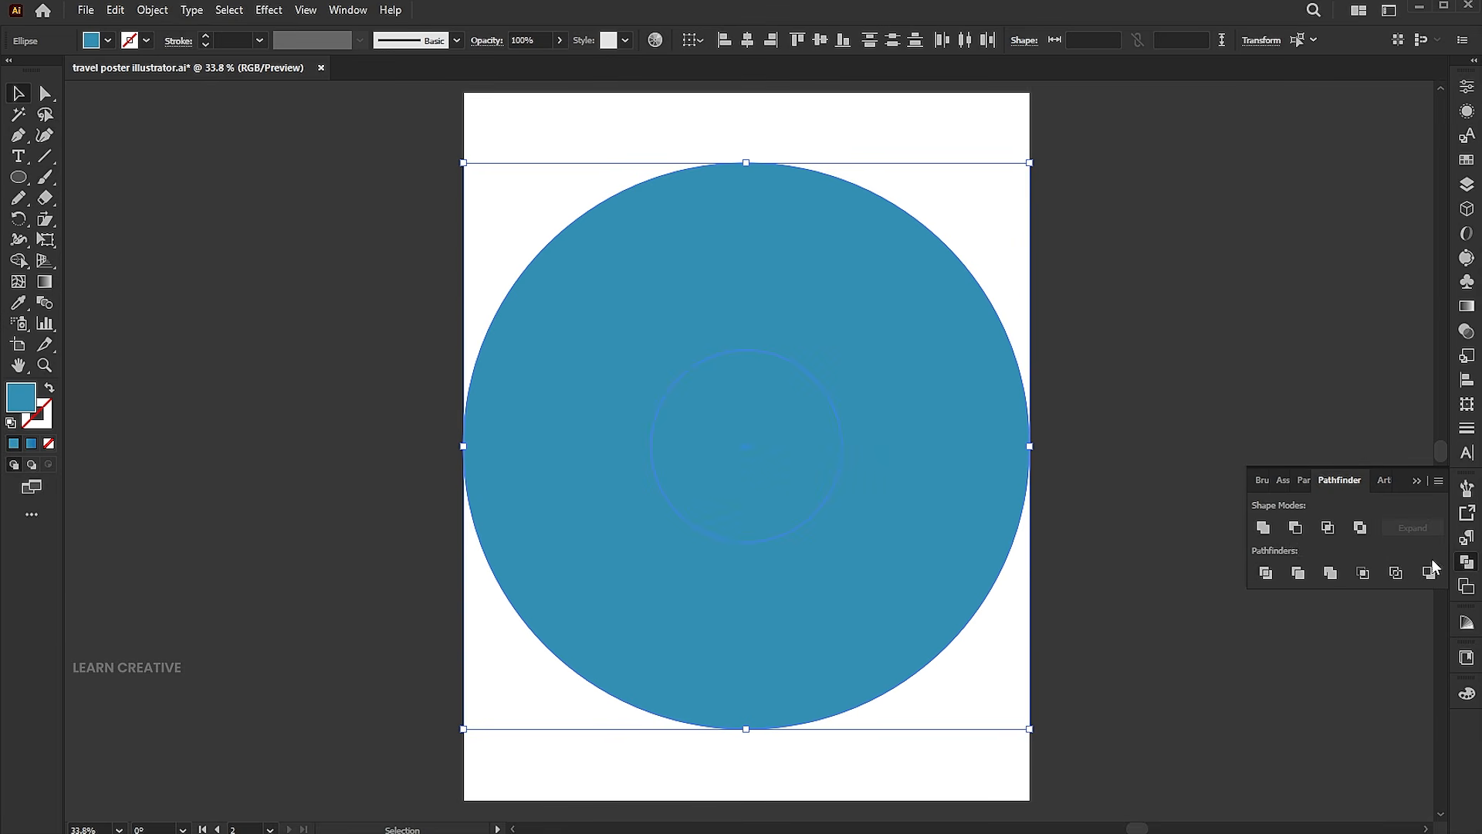
left_click(1295, 529)
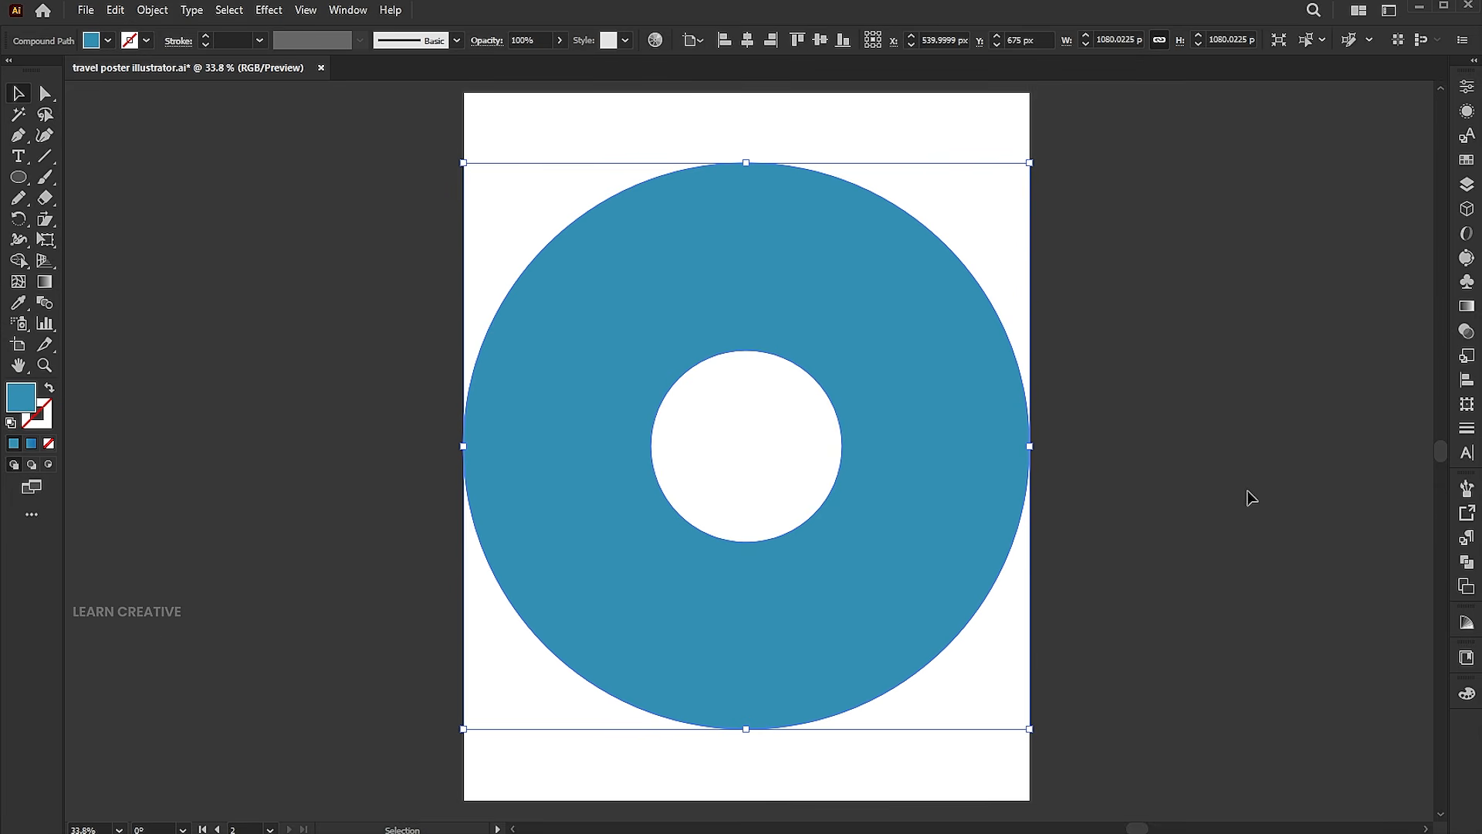
left_click(1142, 522)
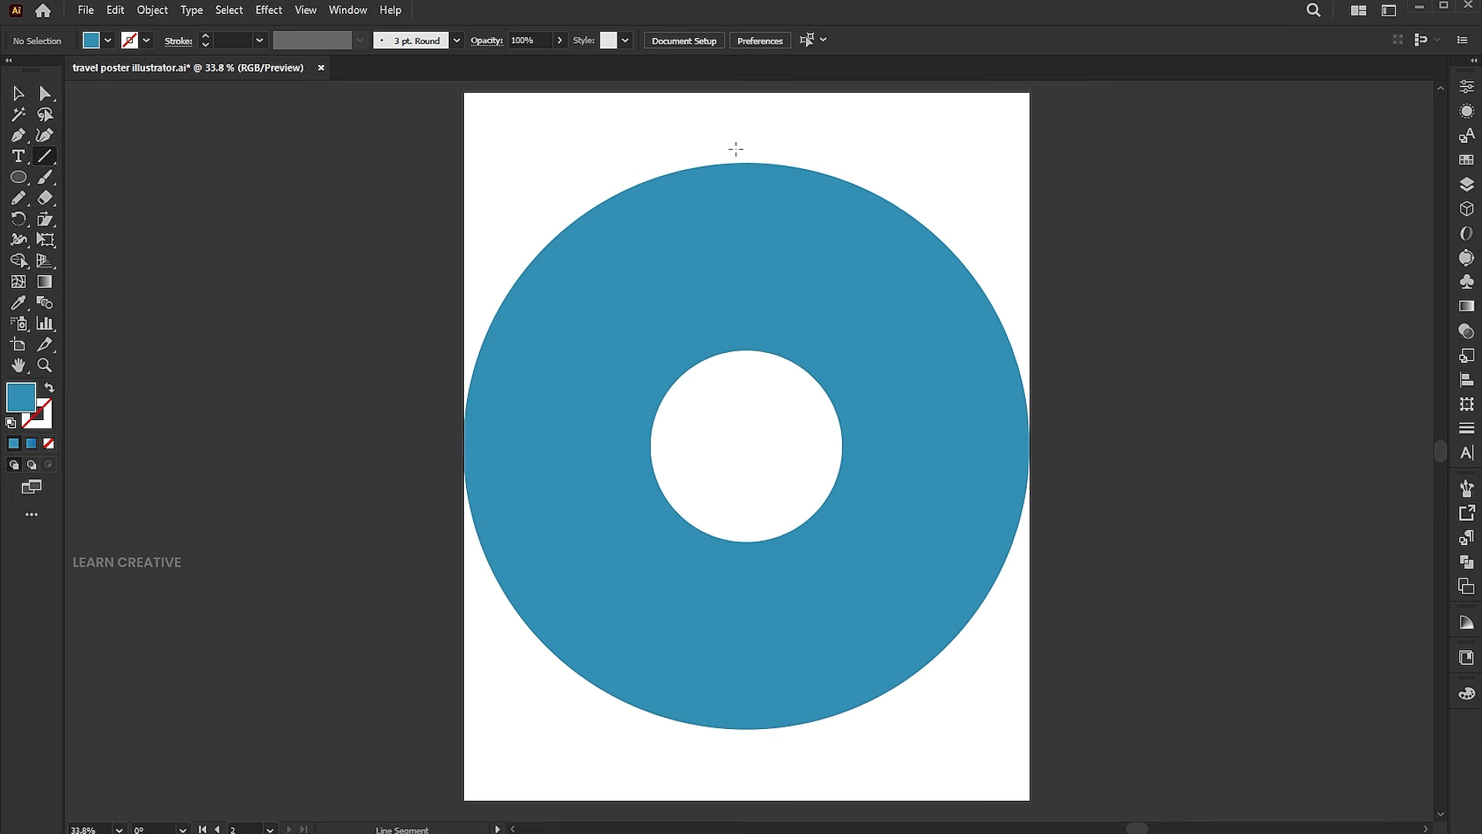
- Draw a vertical line about 1156 px long through the ring's centre and give it a white stroke
mouse_move(745, 446)
left_mouse_down()
mouse_move(734, 685)
mouse_move(746, 757)
left_mouse_up()
left_click(45, 421)
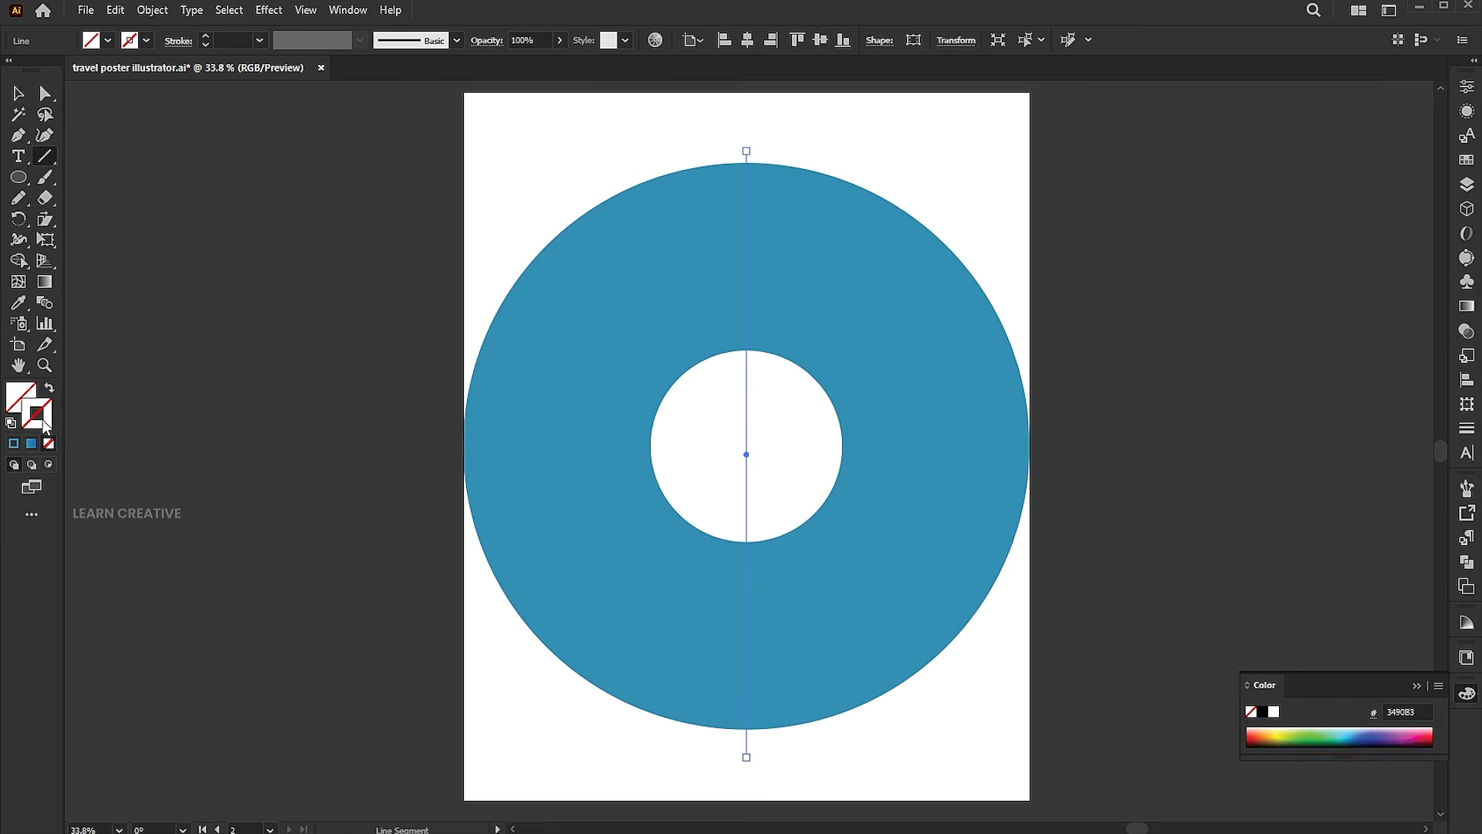
left_click(1275, 711)
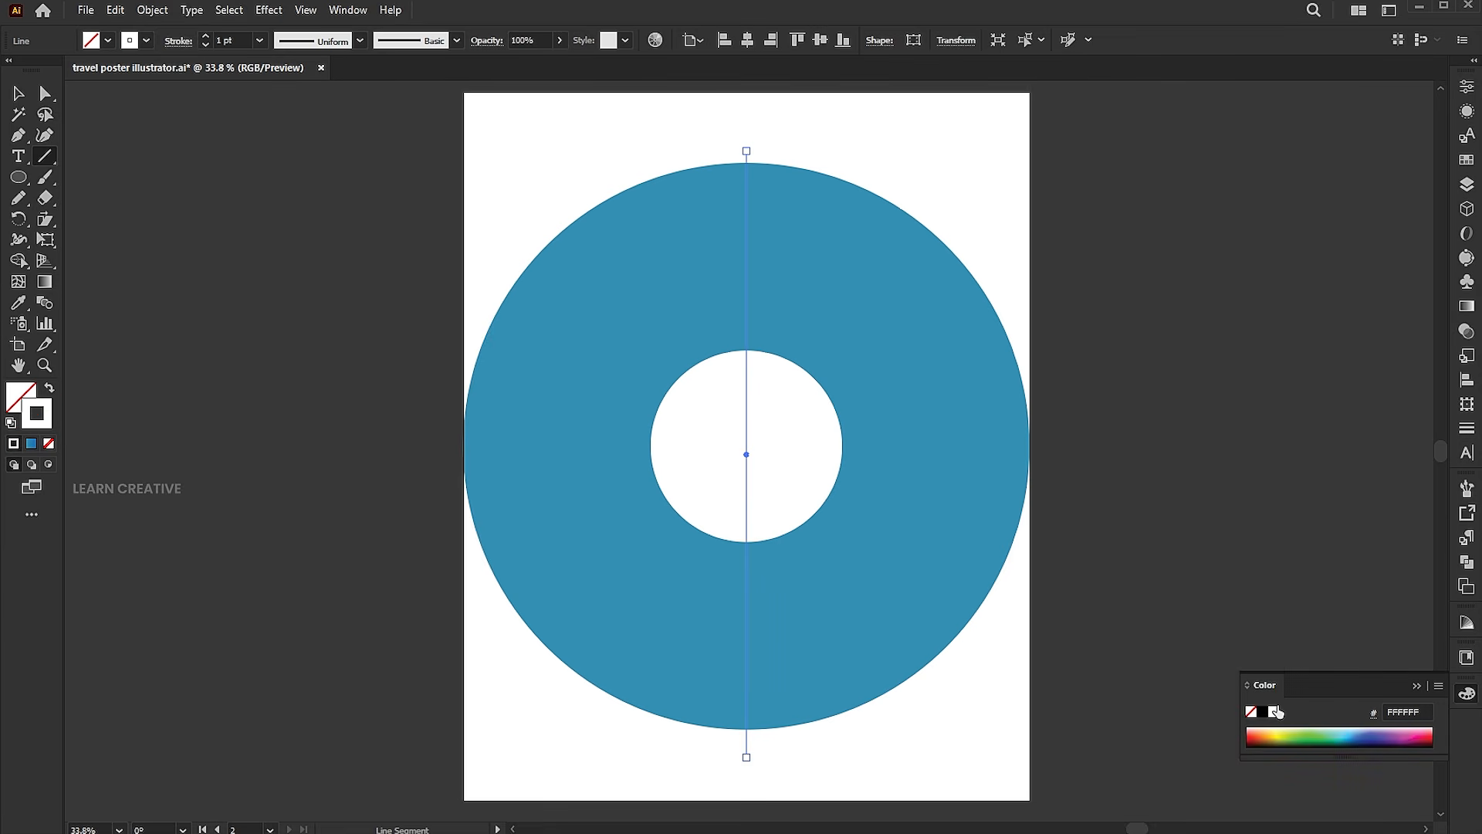
key("v")
left_click(1086, 252)
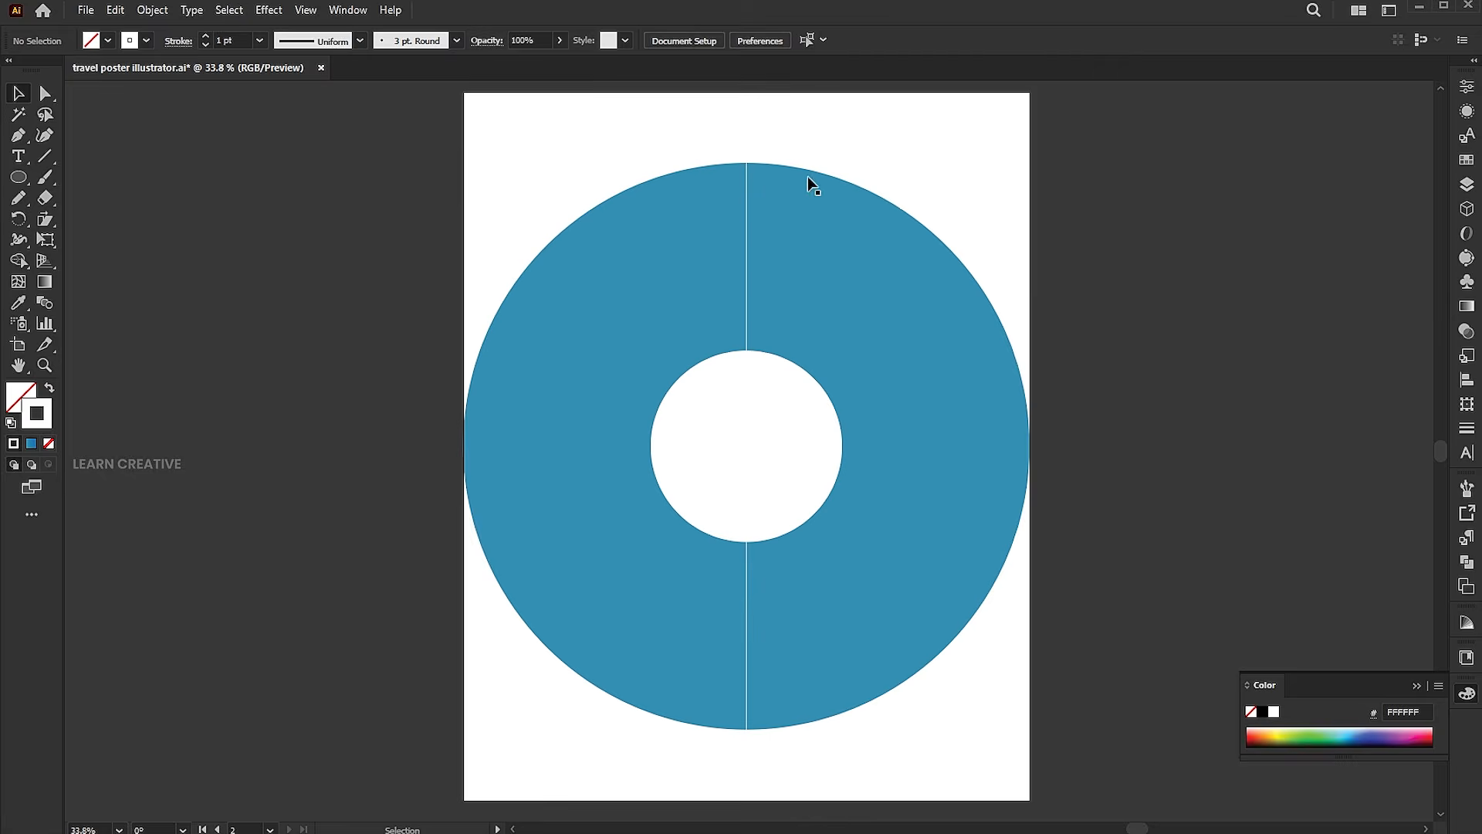
- Align the vertical line with the ring on their vertical centres
left_click(746, 210)
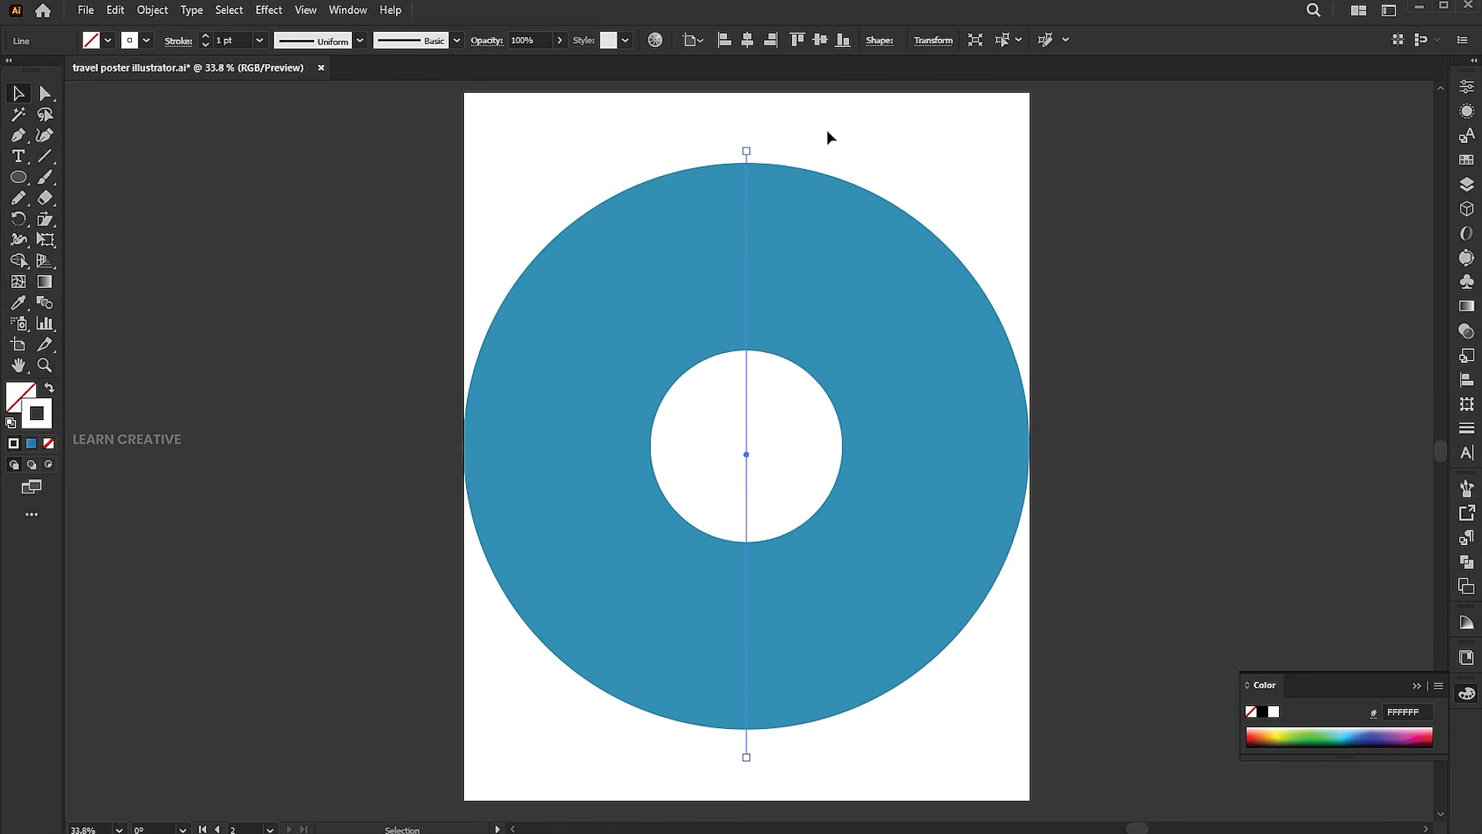
left_click(762, 206, "shift")
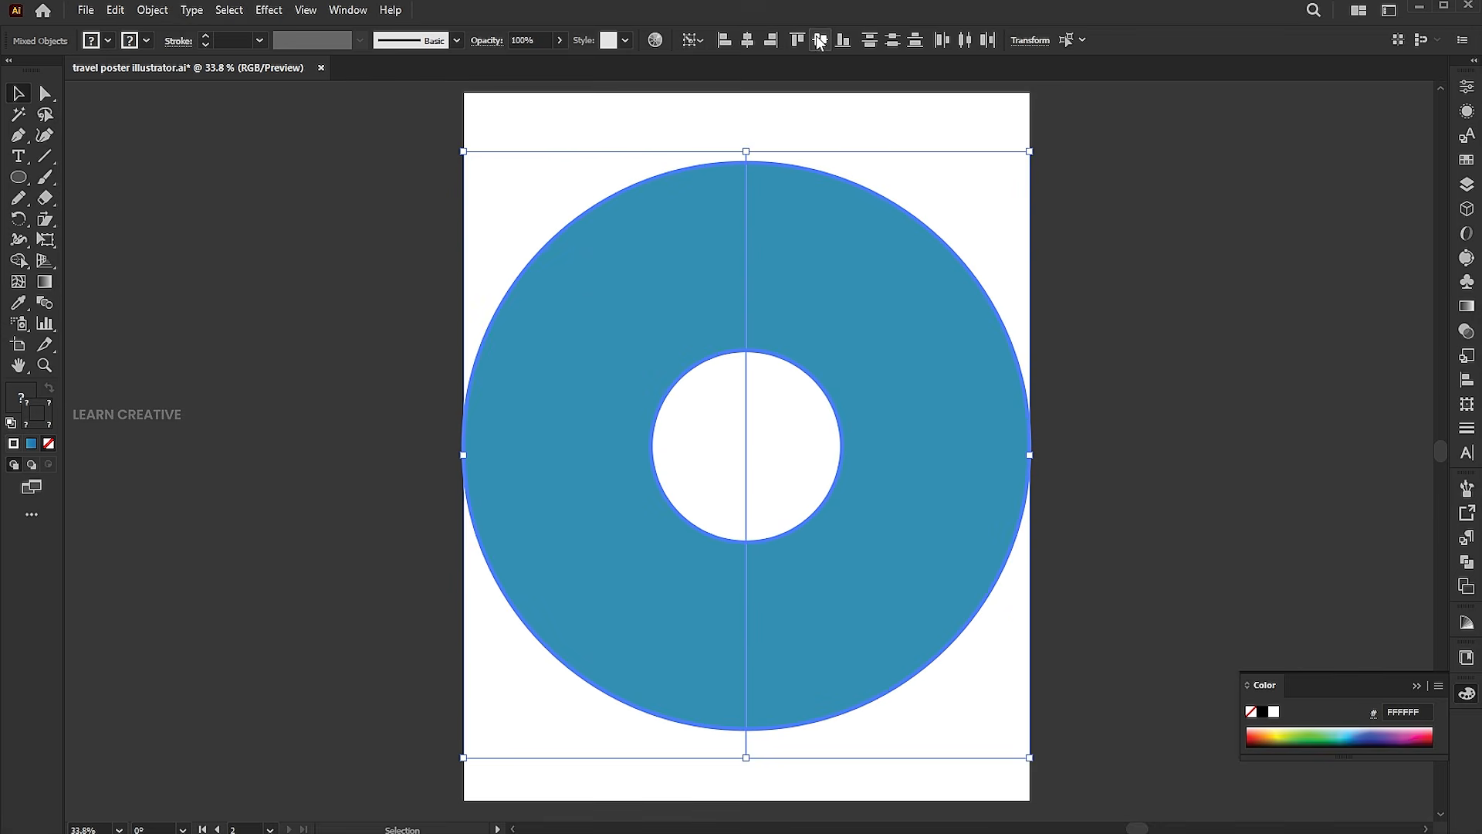
left_click(781, 146)
left_click(746, 153)
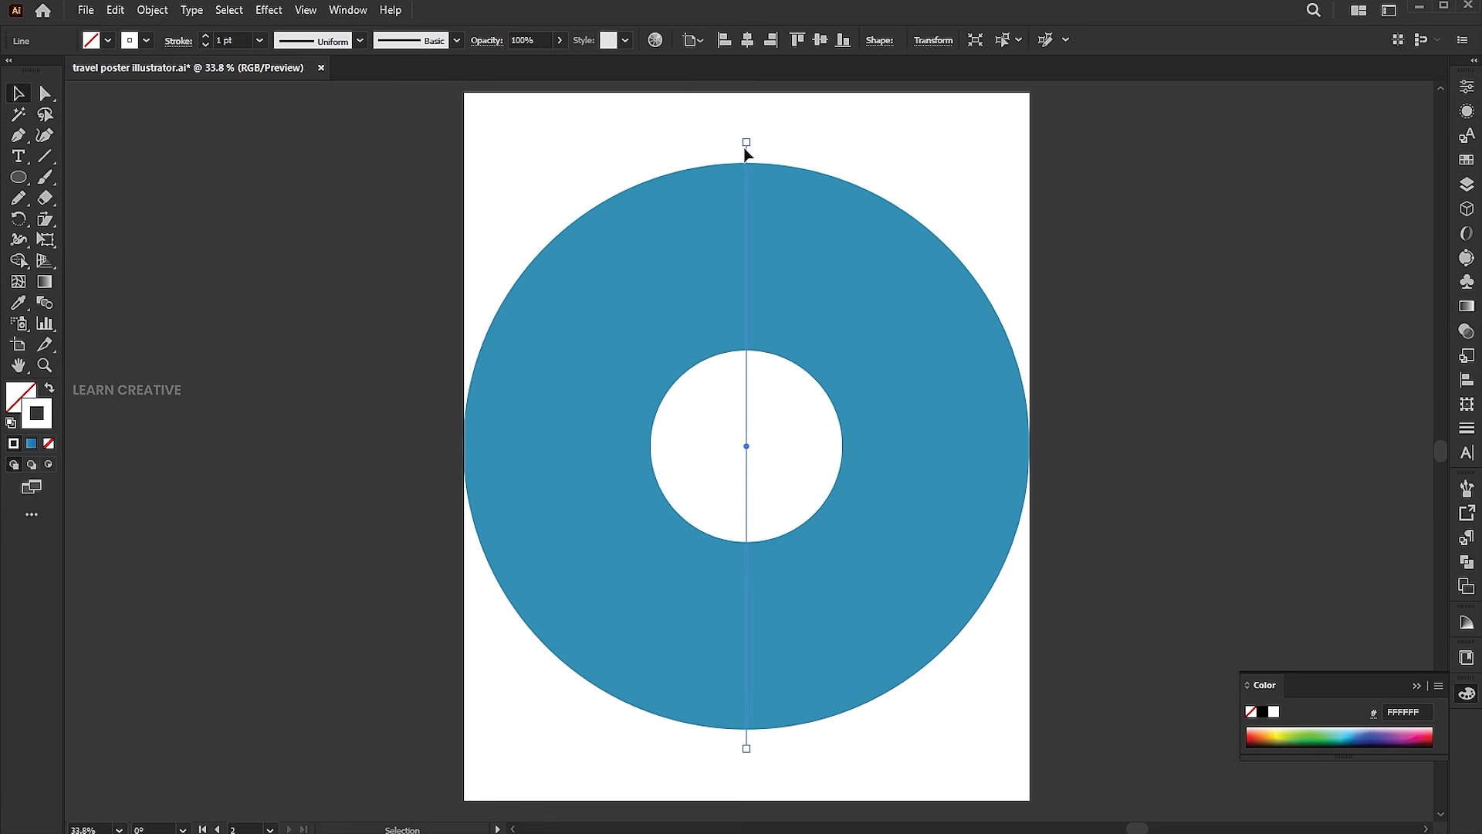
- Make a copy of the line rotated 45° about its centre and repeat it twice to divide the ring into eight segments
left_click(21, 220)
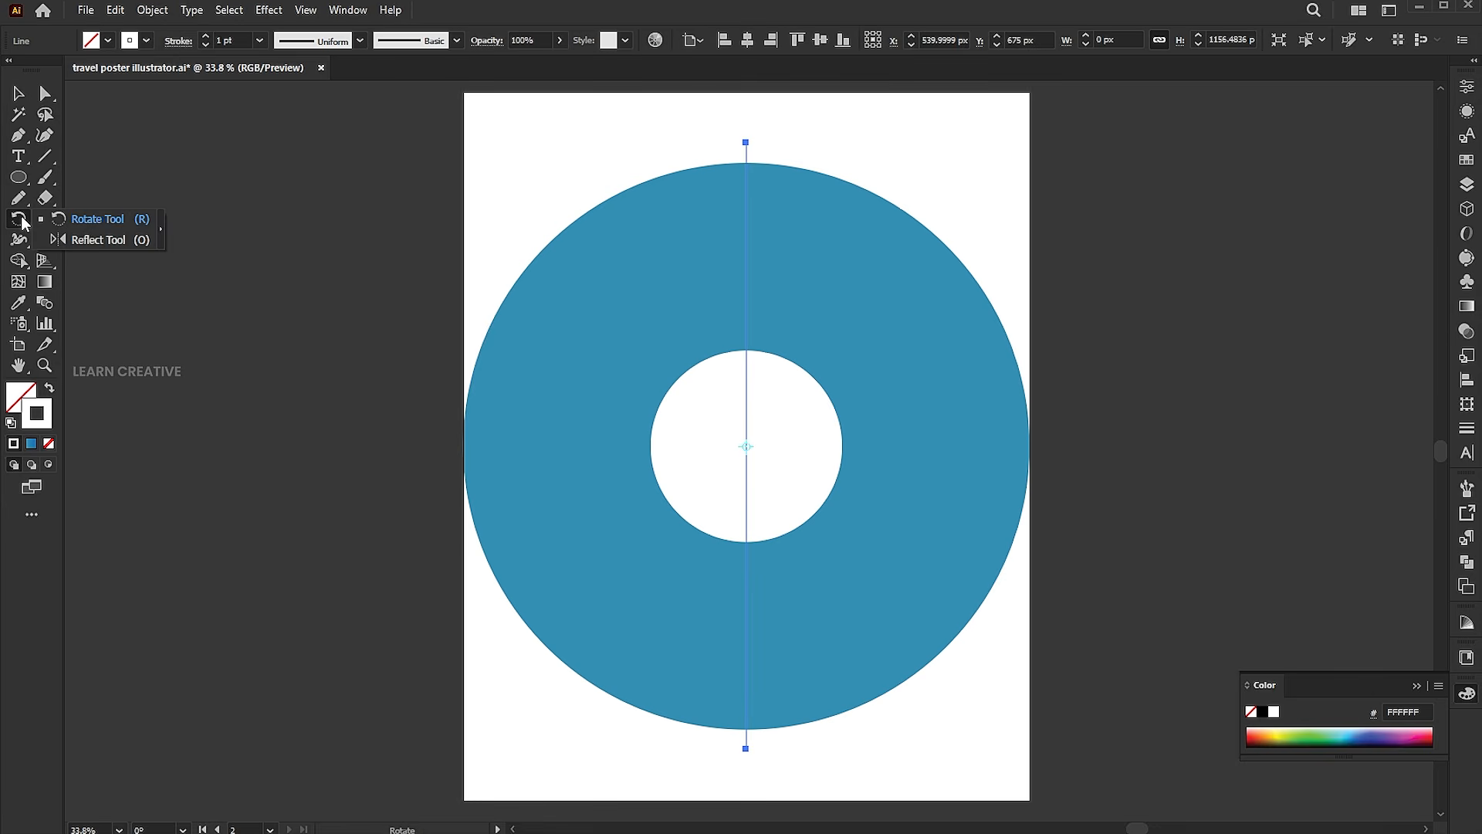
left_click(95, 218)
key("Return")
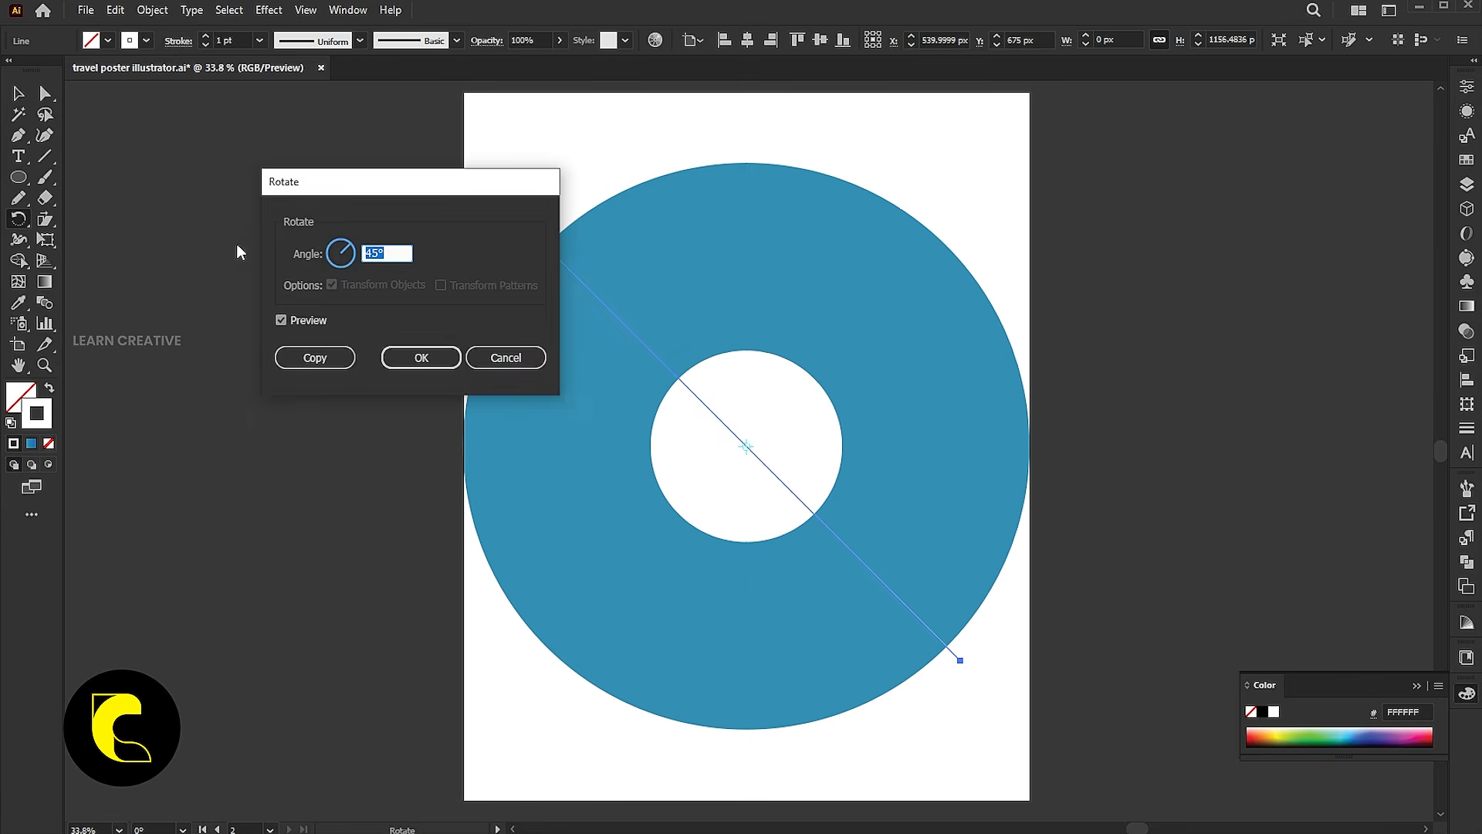
left_click(319, 358)
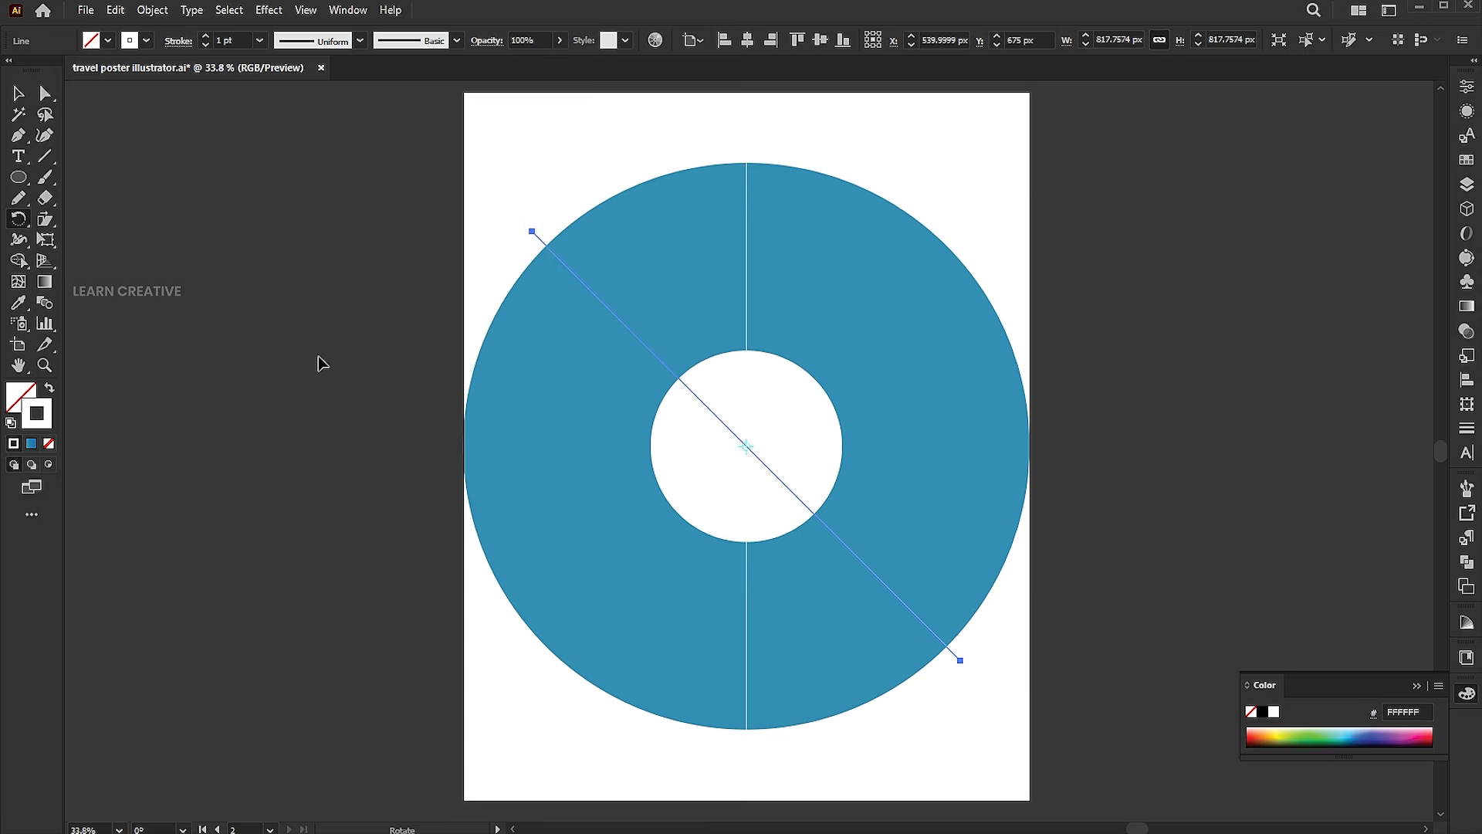
key("ctrl+d")
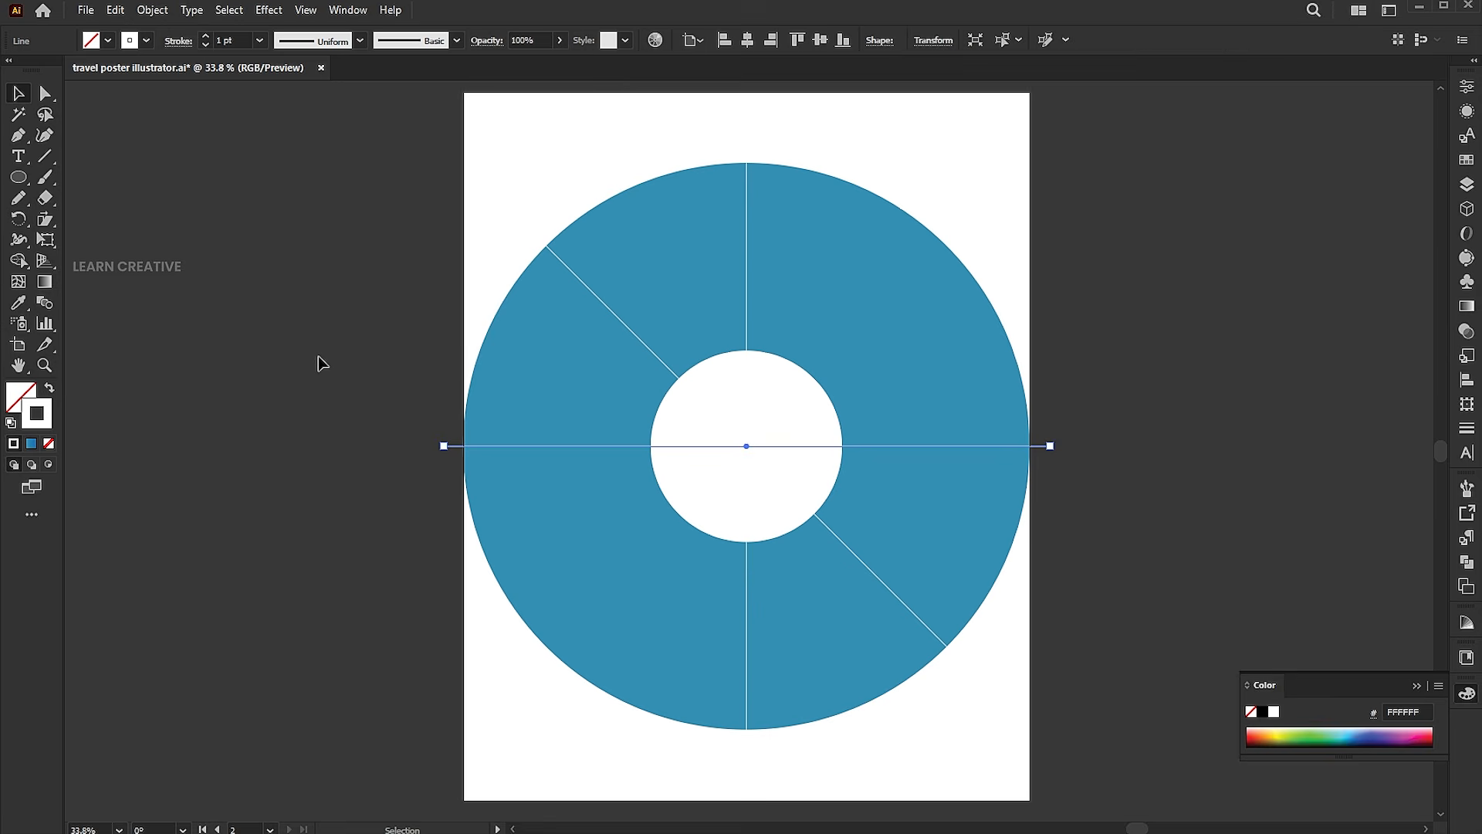
key("ctrl+d")
left_click(1168, 185)
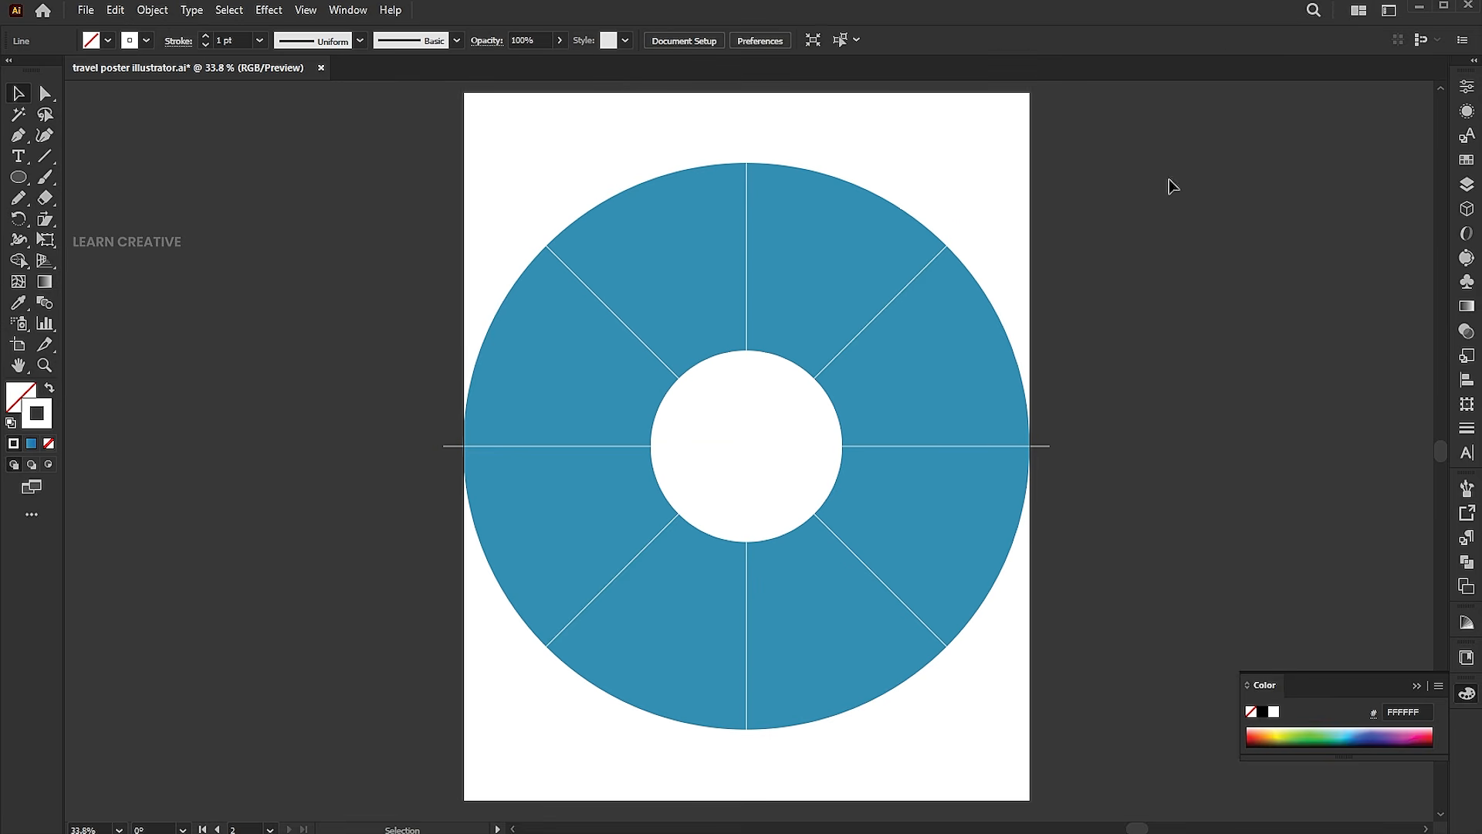
- Set the stroke weight of the vertical and both diagonal lines to 19 pt, leaving out the ring
left_click_drag(1111, 151, 515, 315)
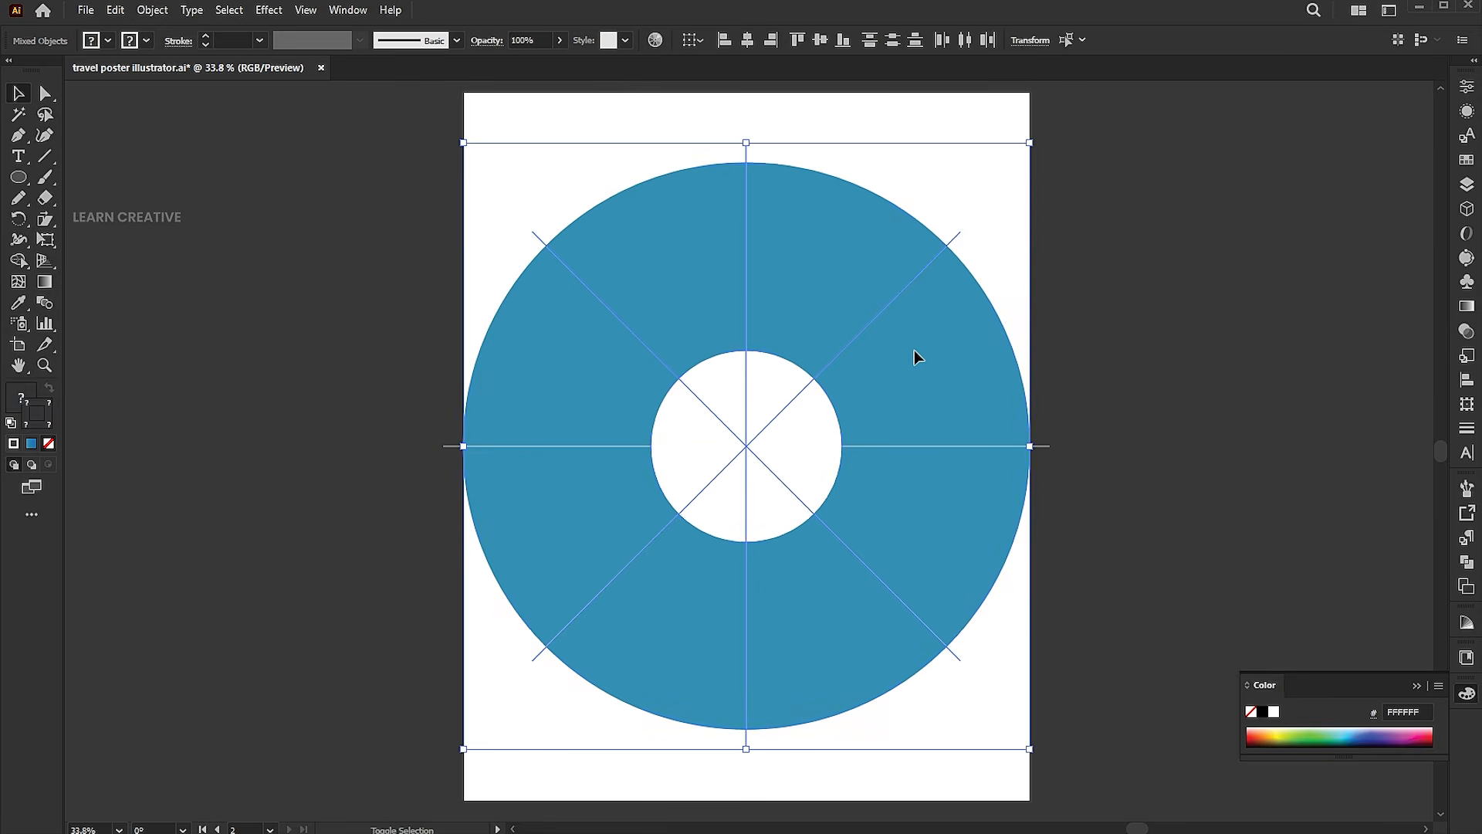
scroll(237, 37, "up", 10)
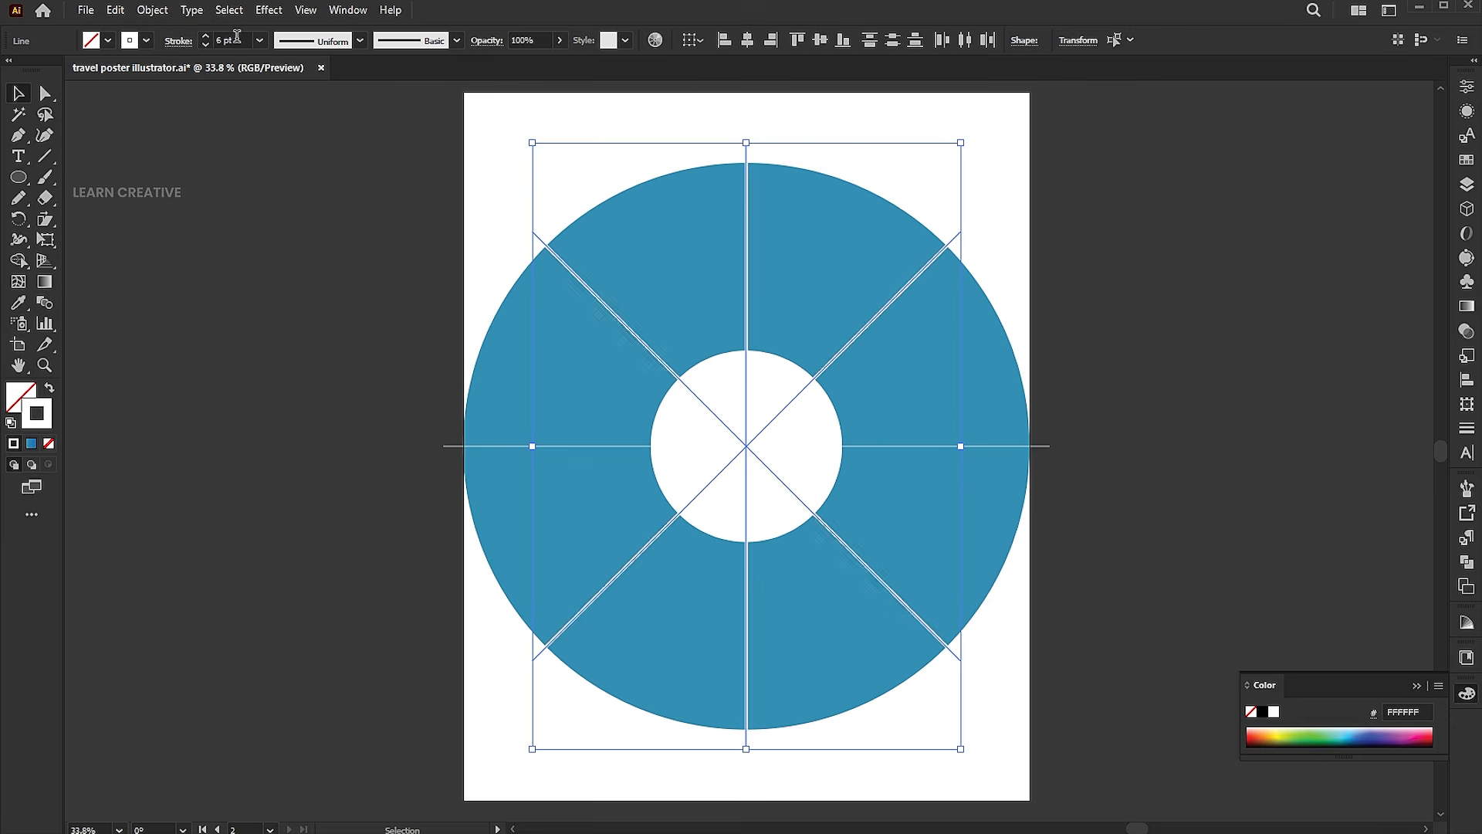
scroll(237, 37, "down", 1)
scroll(237, 37, "up", 1)
scroll(237, 37, "up", 8)
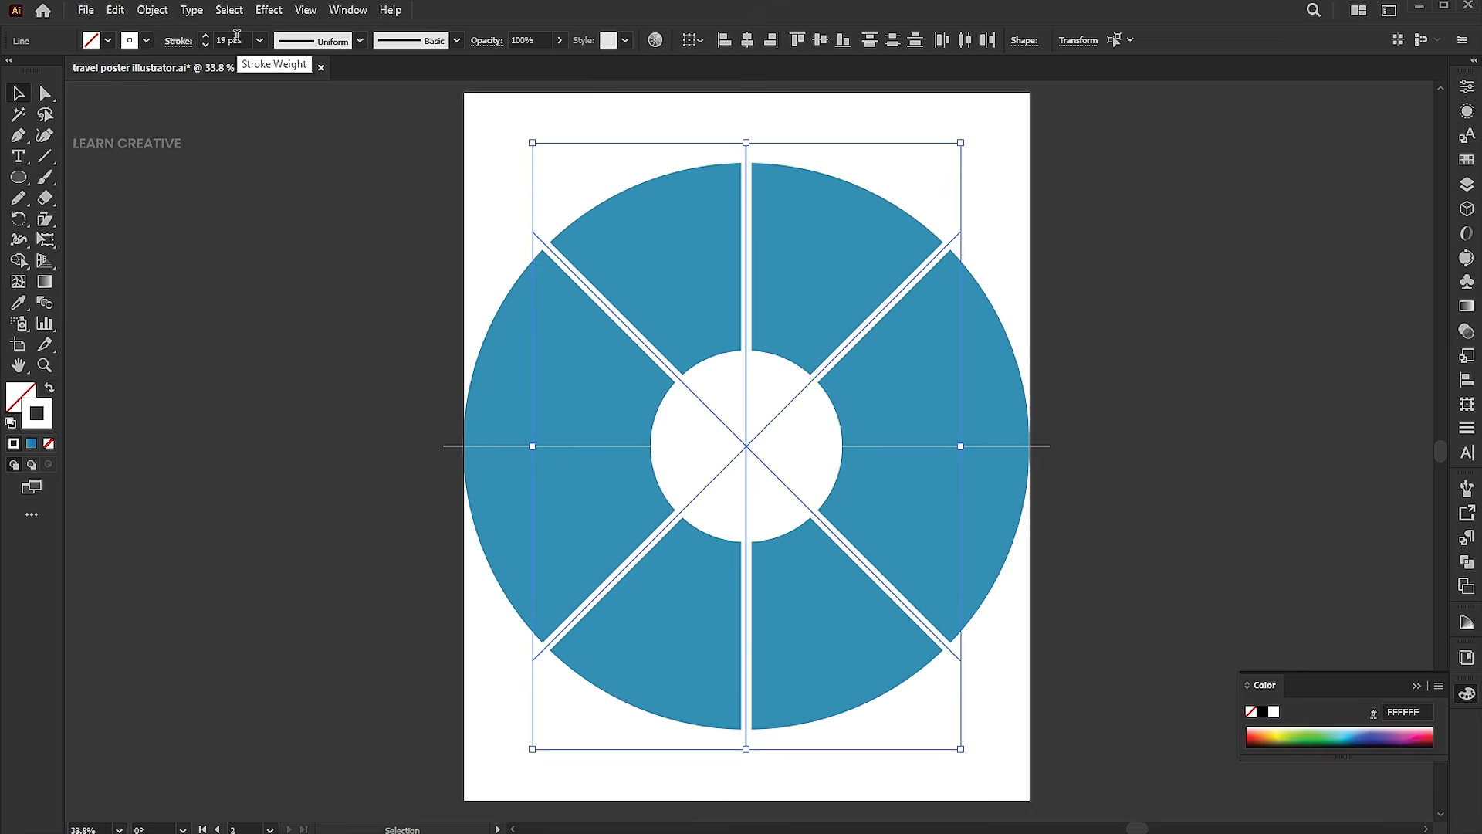
left_click(1138, 380)
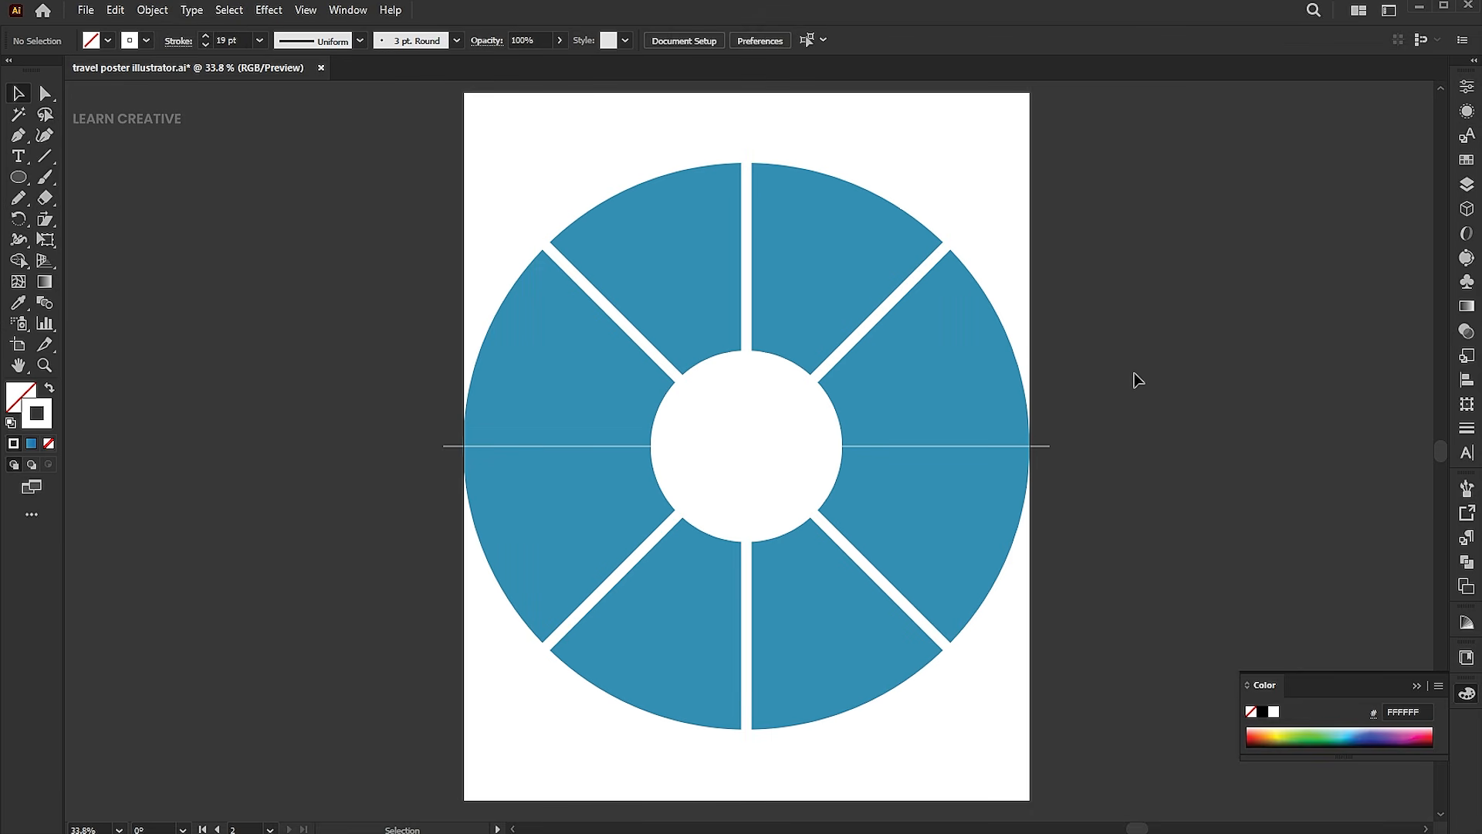
- Remove the ring's lower half below the horizontal line with the Shape Builder tool
left_click(1023, 448)
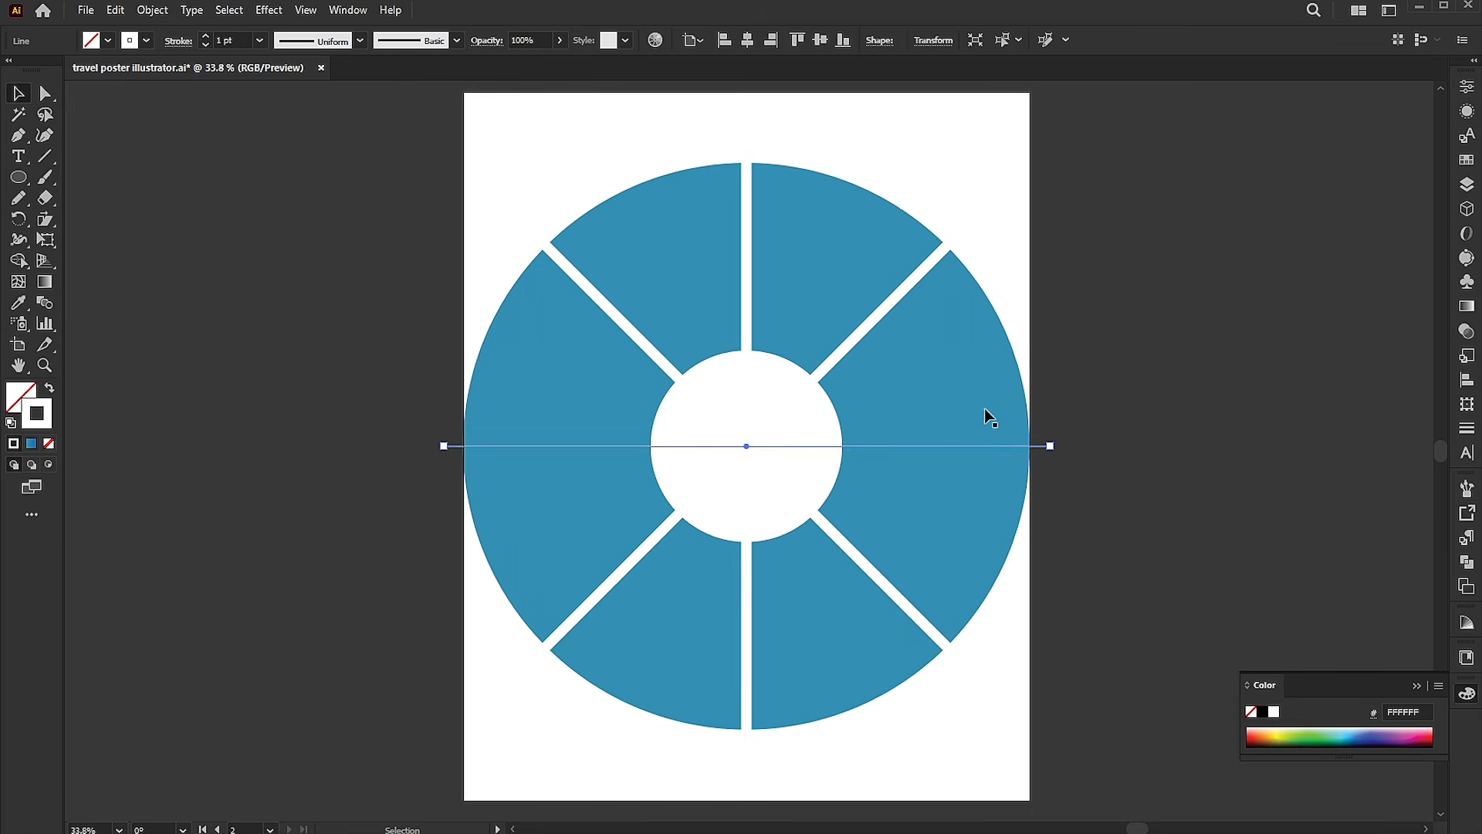
left_click(976, 398, "shift")
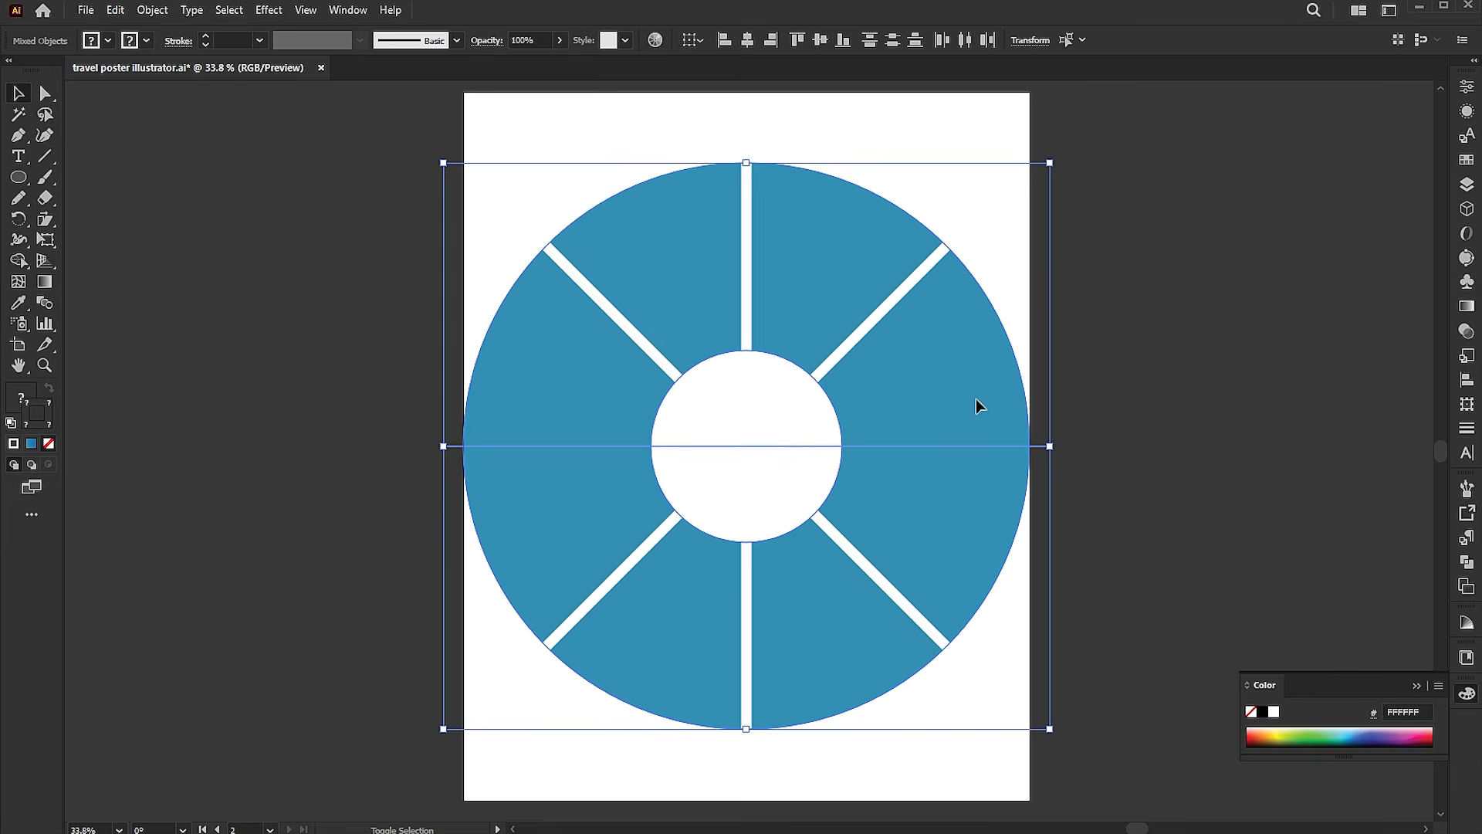
key("shift+m")
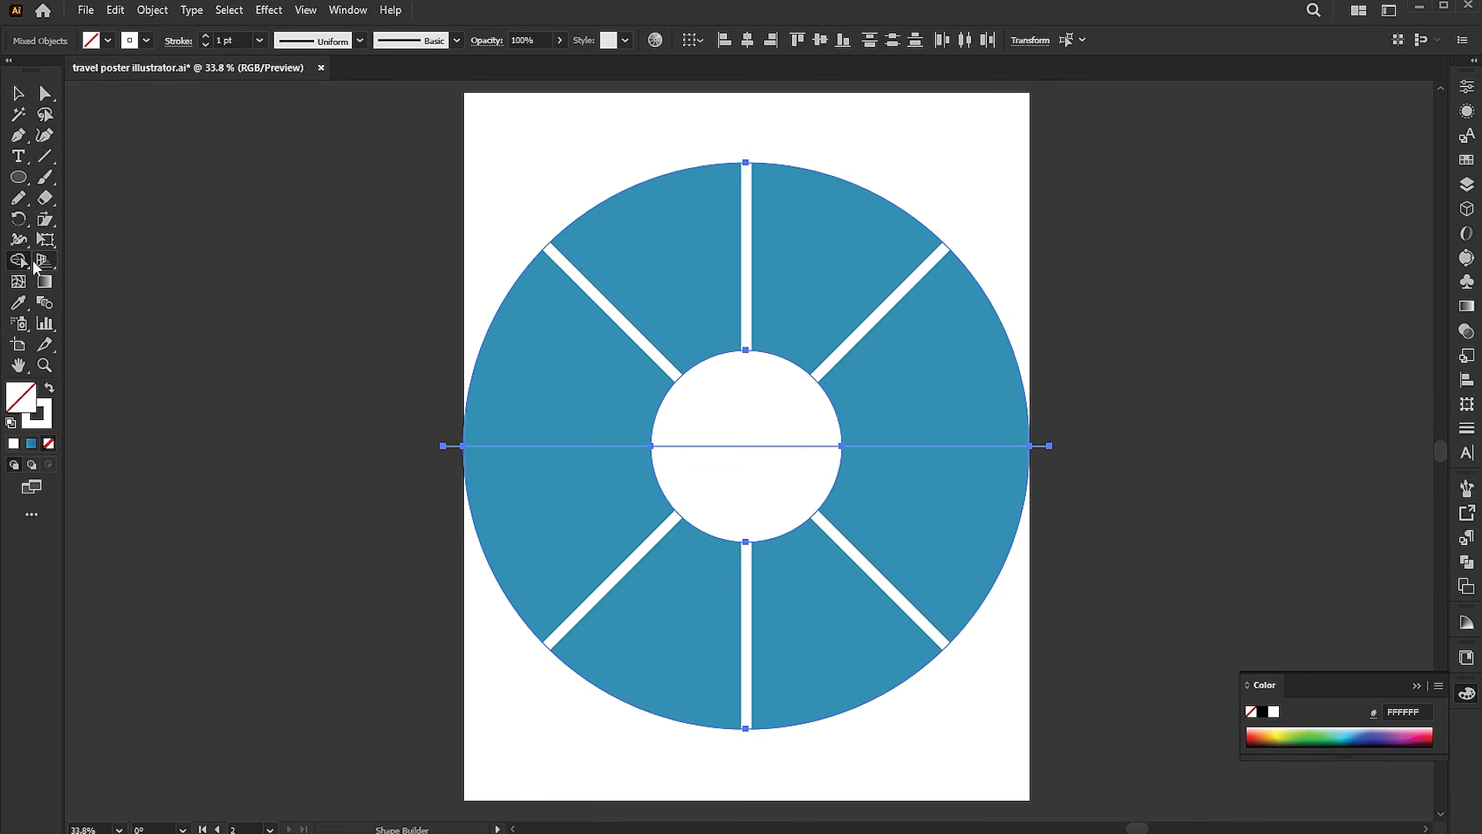
left_click(622, 533, "alt")
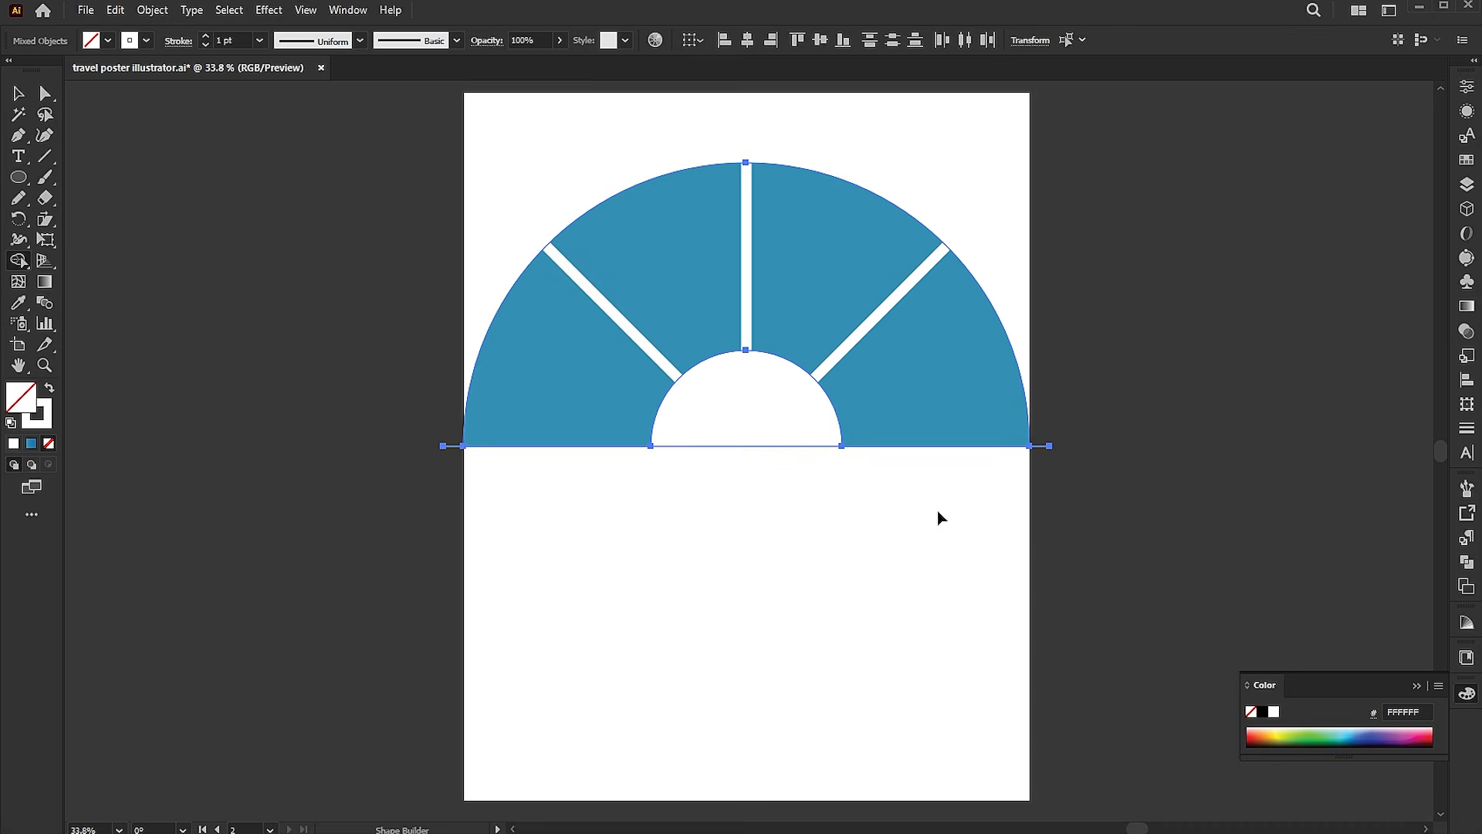
key("v")
left_click(1037, 526)
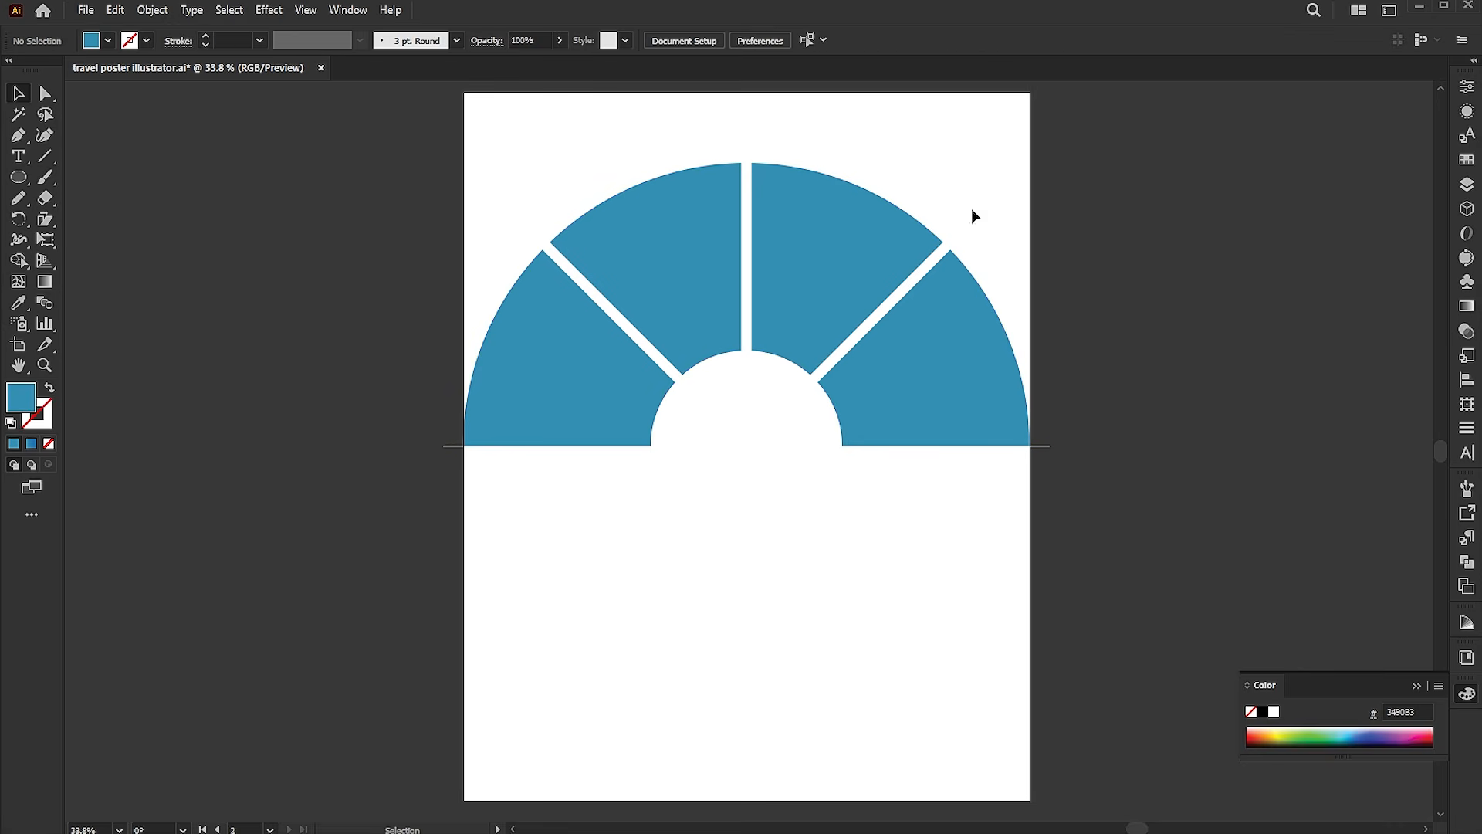
- Set the stroke weight of the vertical and both diagonal lines to 22 pt
left_click_drag(1069, 122, 430, 285)
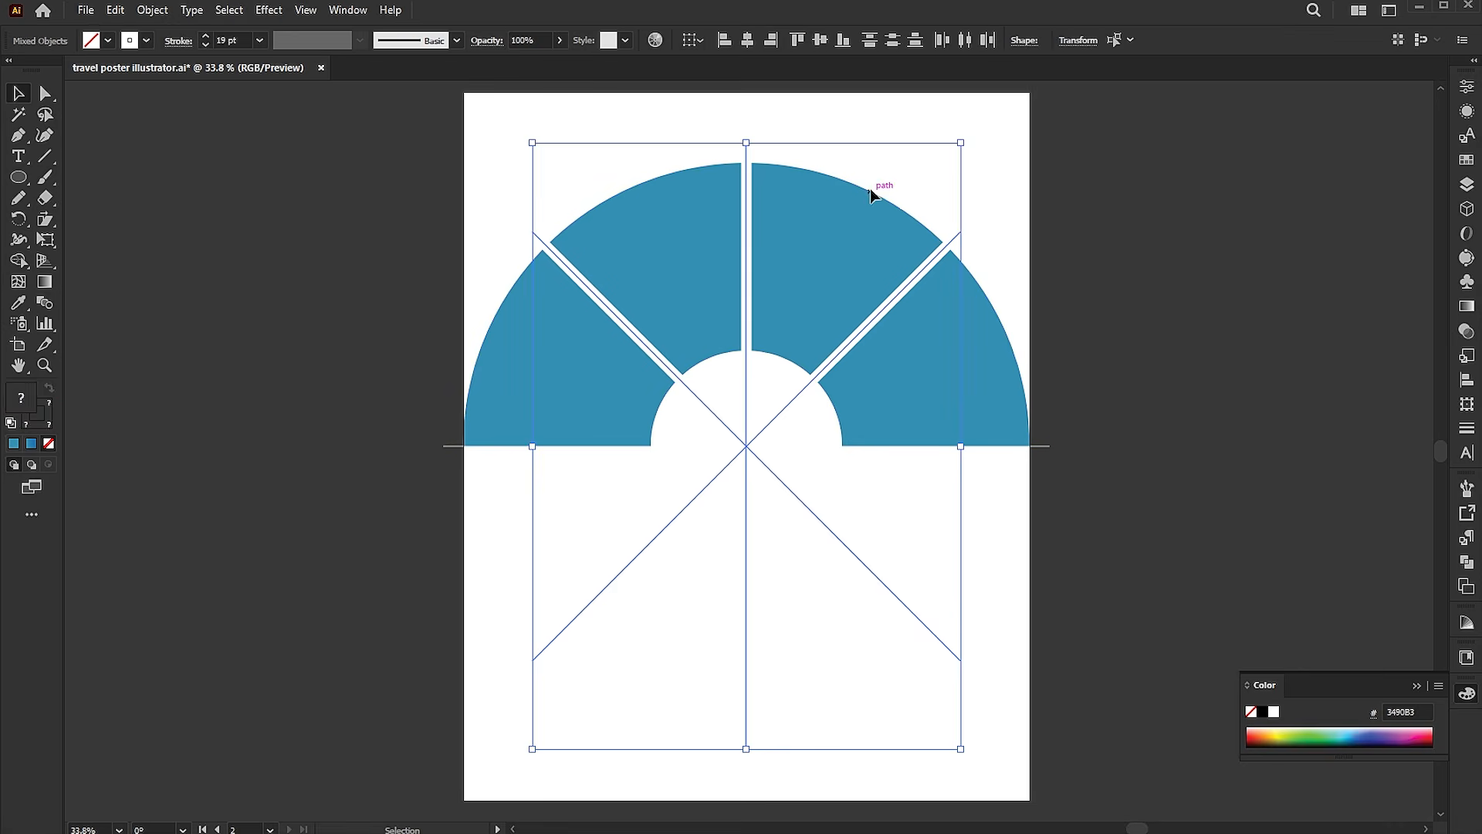
left_click(871, 193, "shift")
scroll(233, 40, "up", 6)
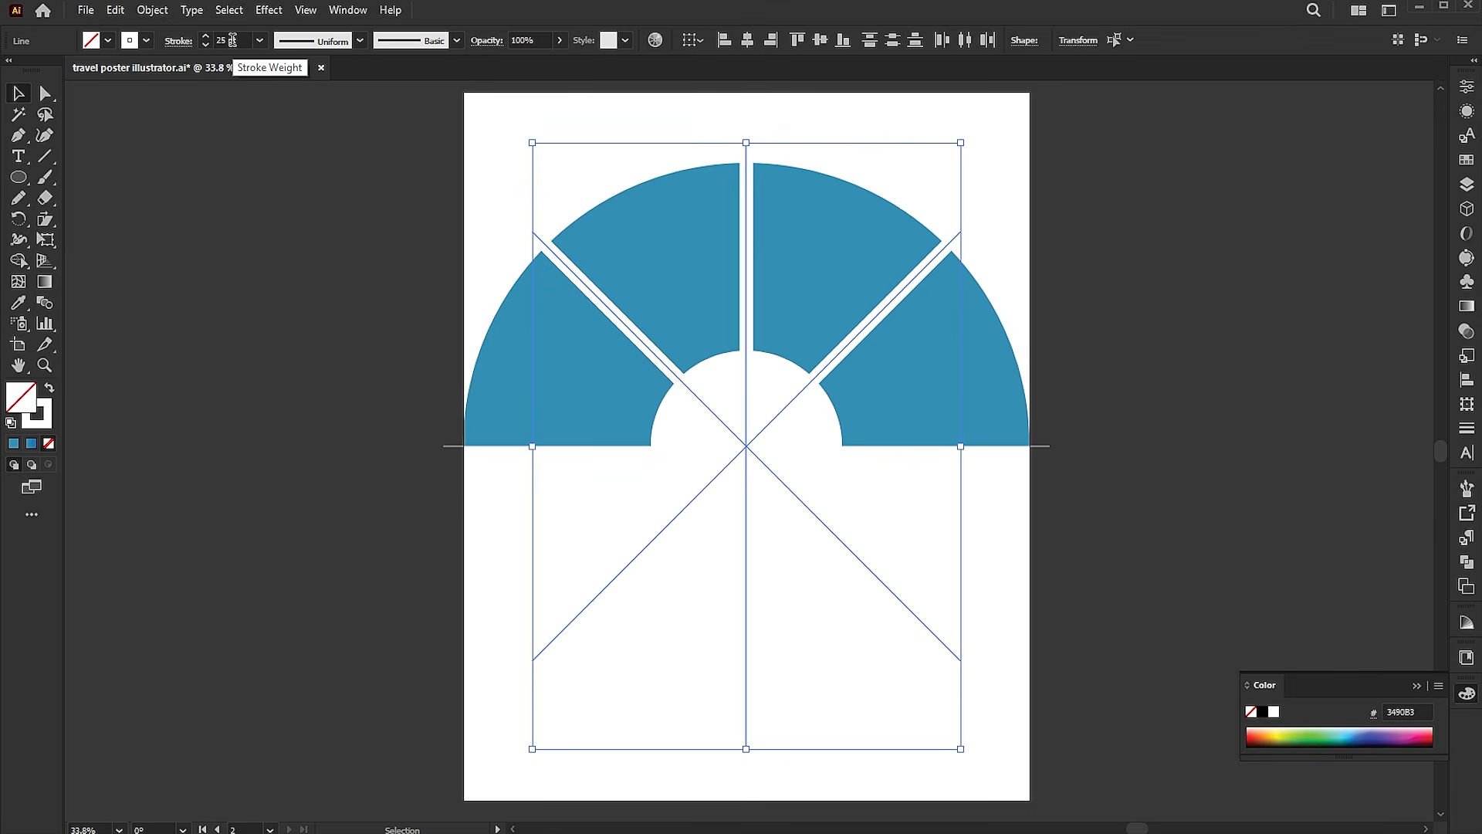
scroll(233, 40, "down", 3)
left_click(1148, 291)
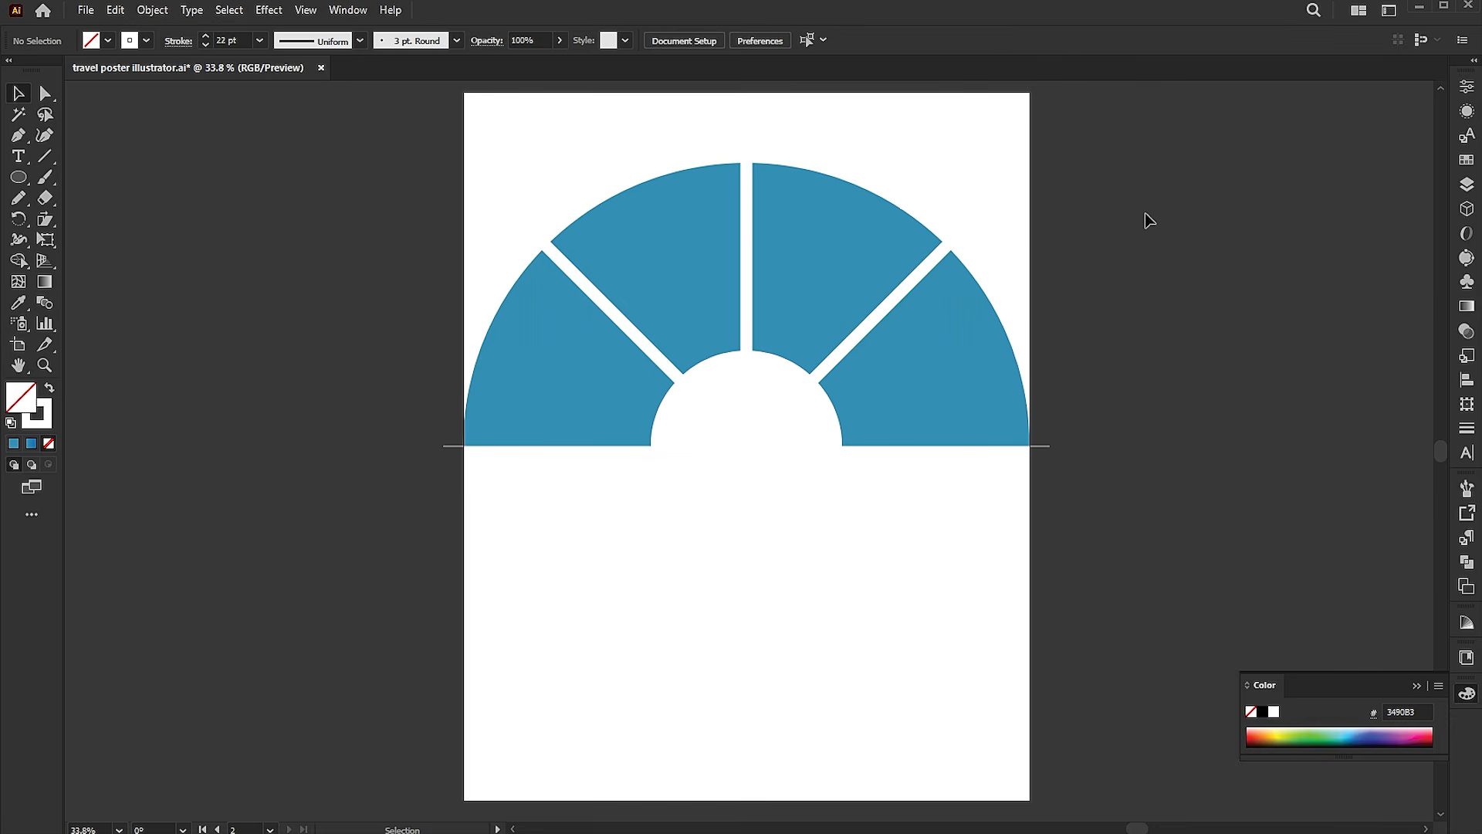
- Expand the fill and stroke of the half ring and its three thick divider lines, and divide them with Pathfinder
left_click_drag(621, 296, 545, 326)
left_click(162, 14)
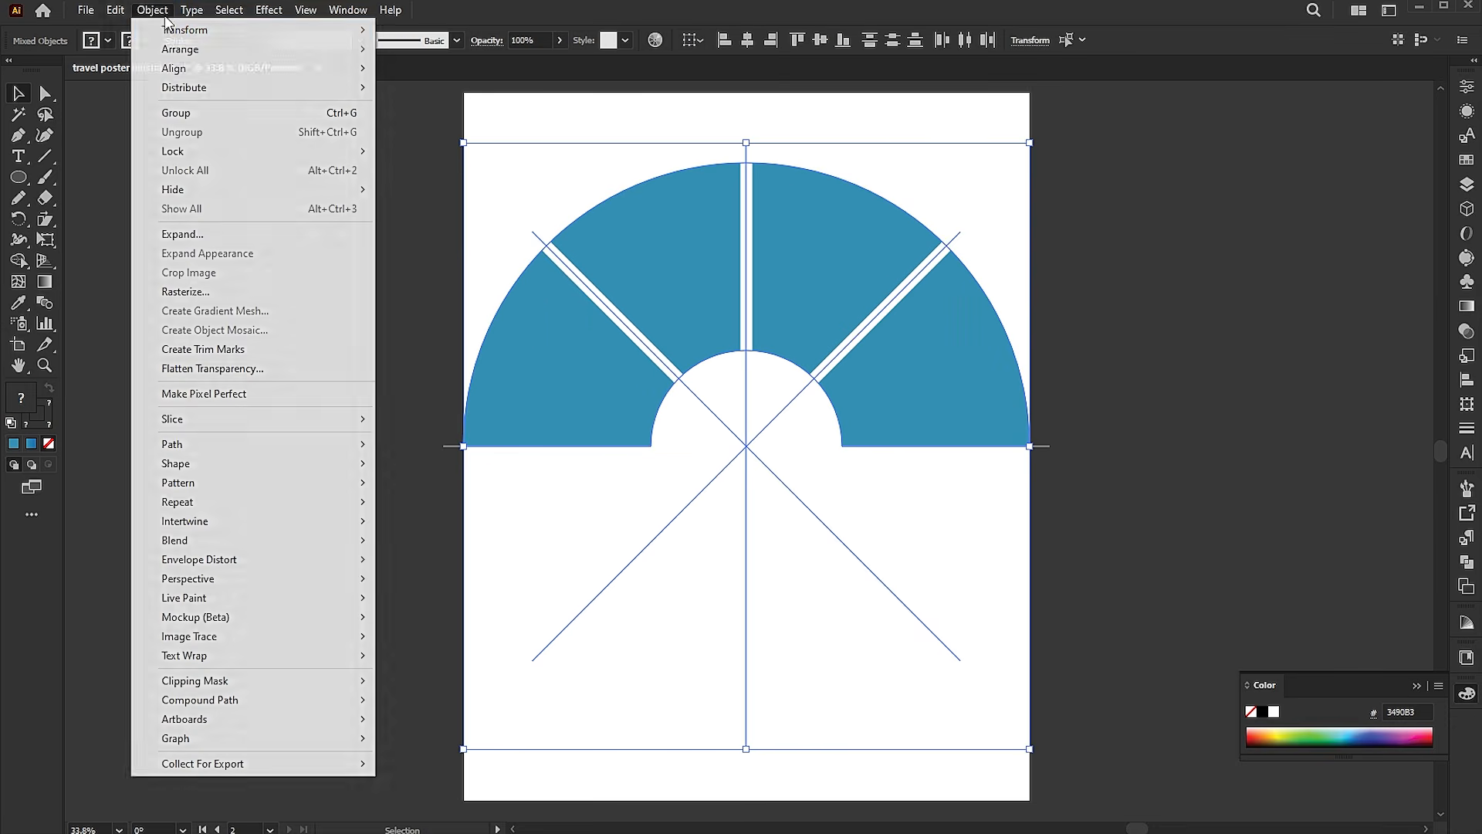
left_click(195, 235)
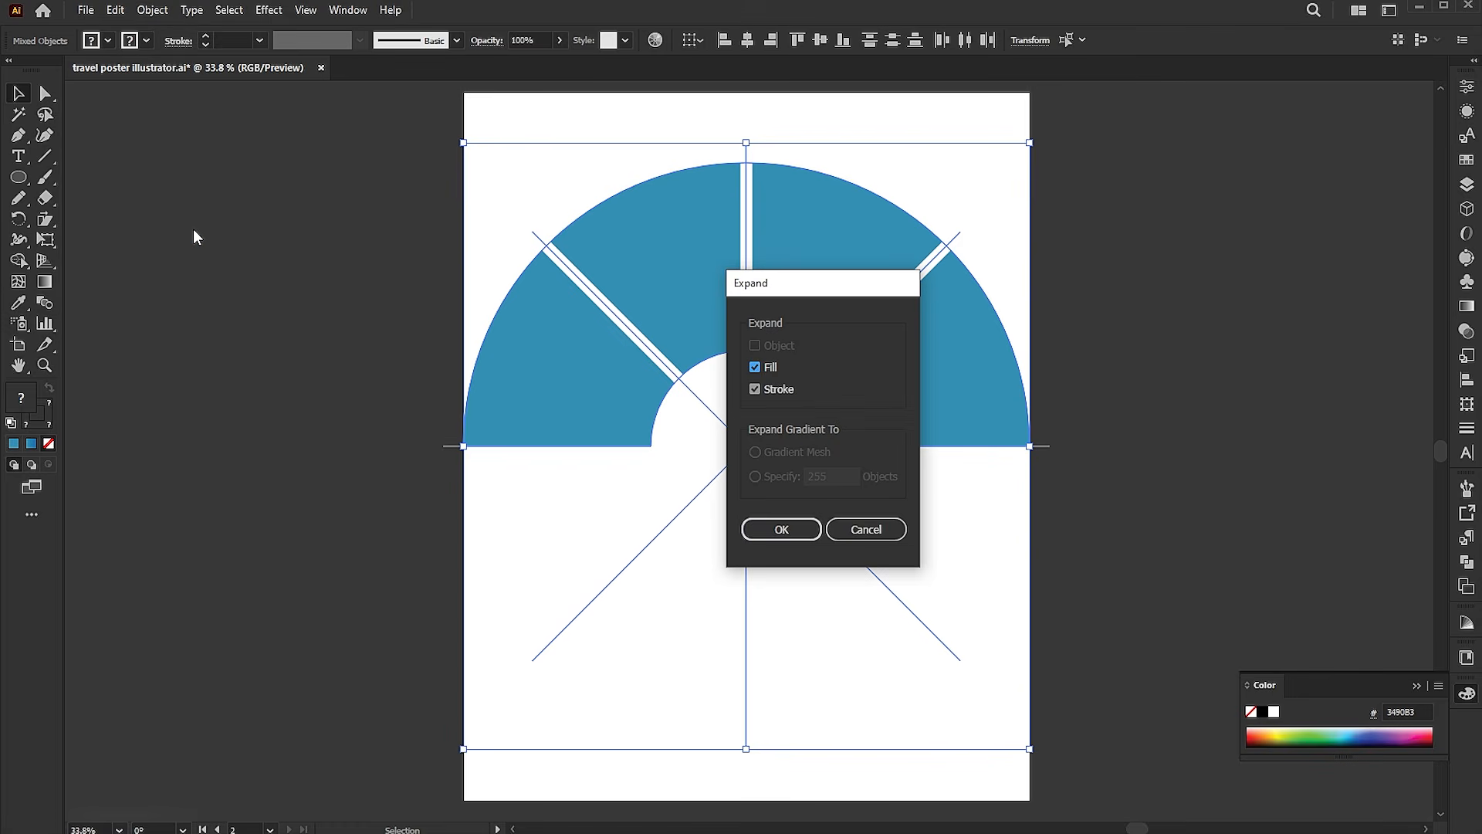
key("Return")
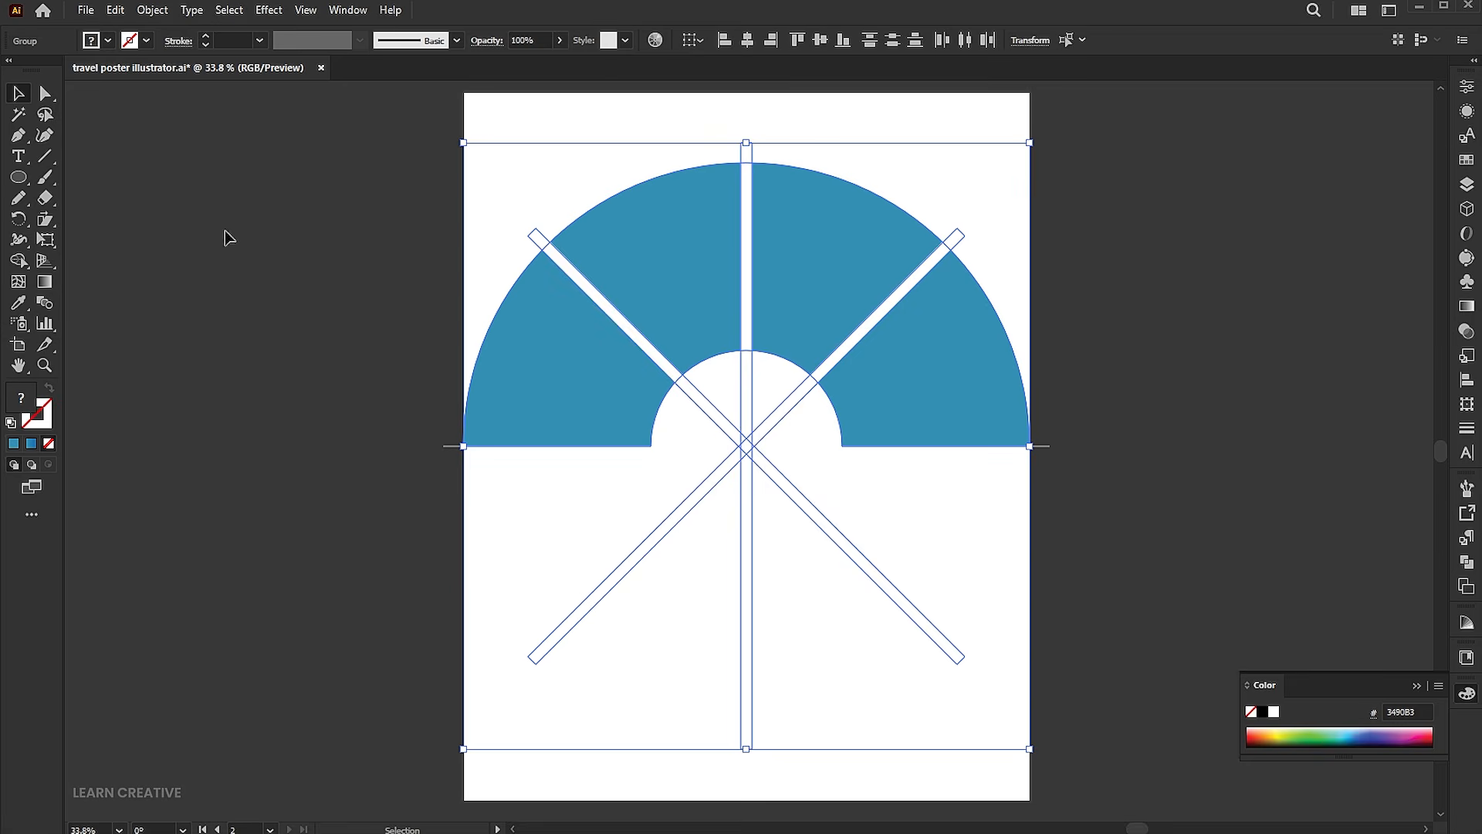
left_click(1467, 562)
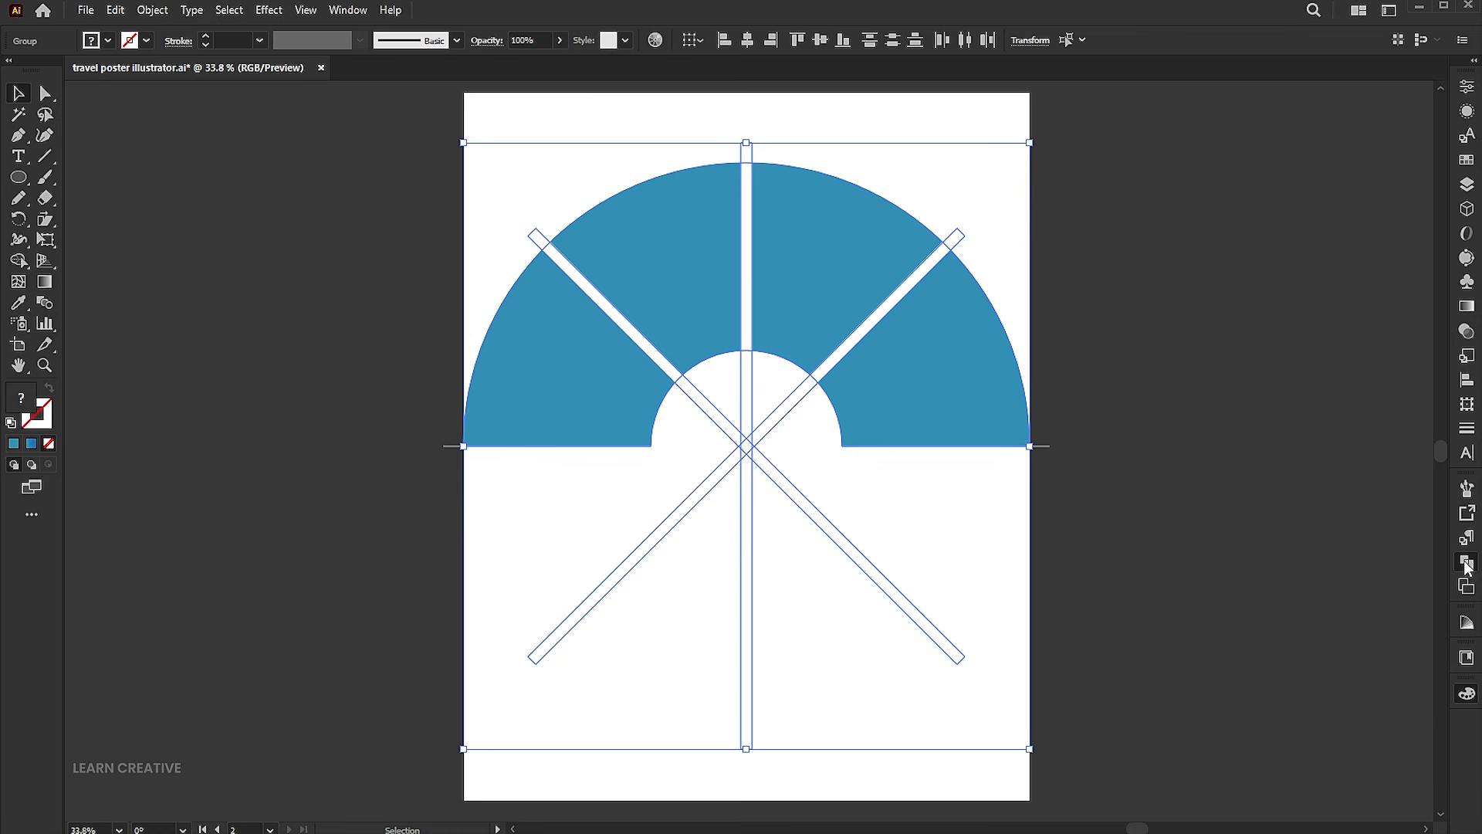
left_click(1256, 576)
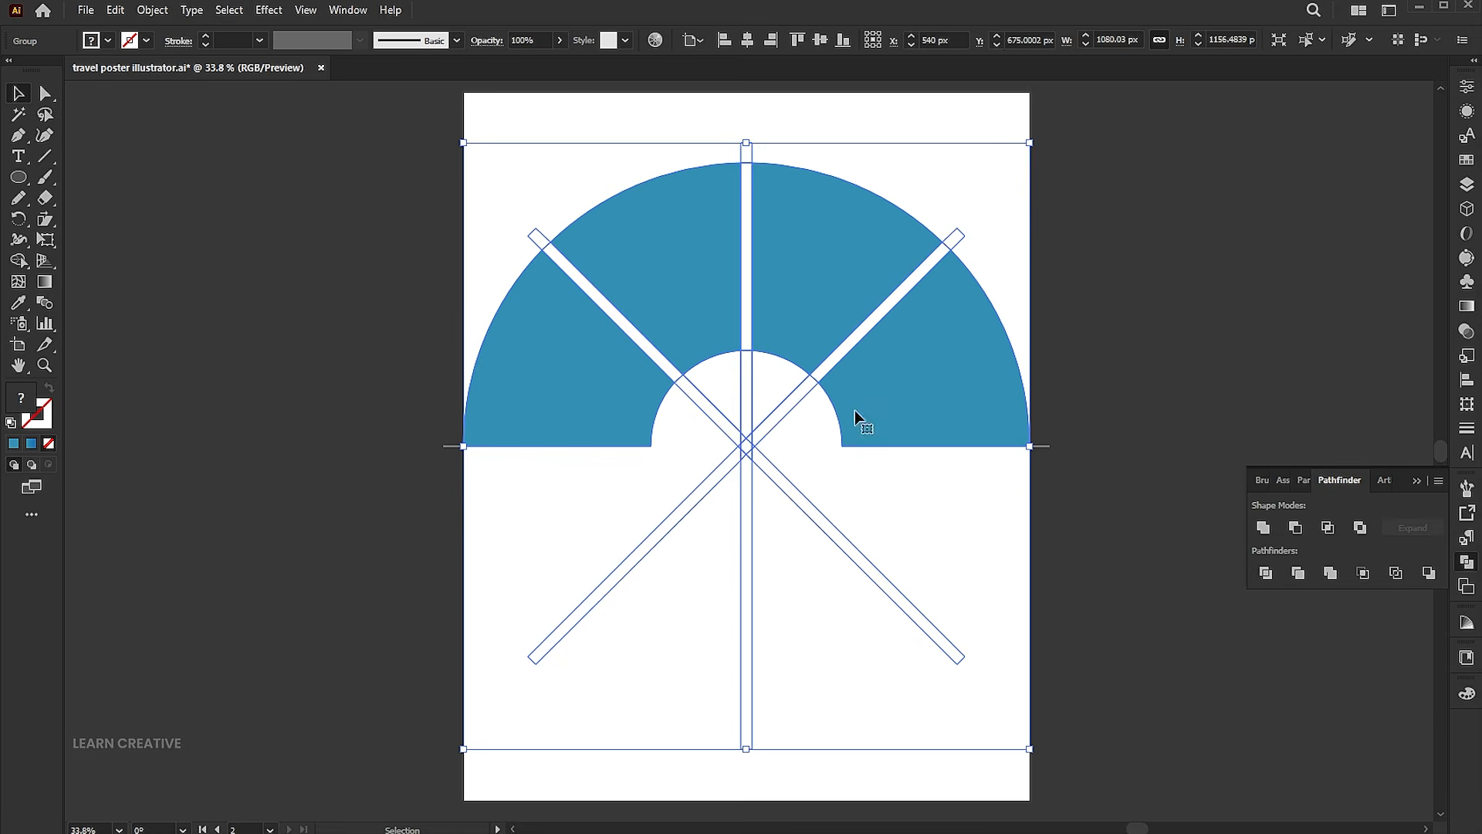
- Isolate the divided group, select all the blue segments with the Magic Wand, and cut them
double_click(694, 280)
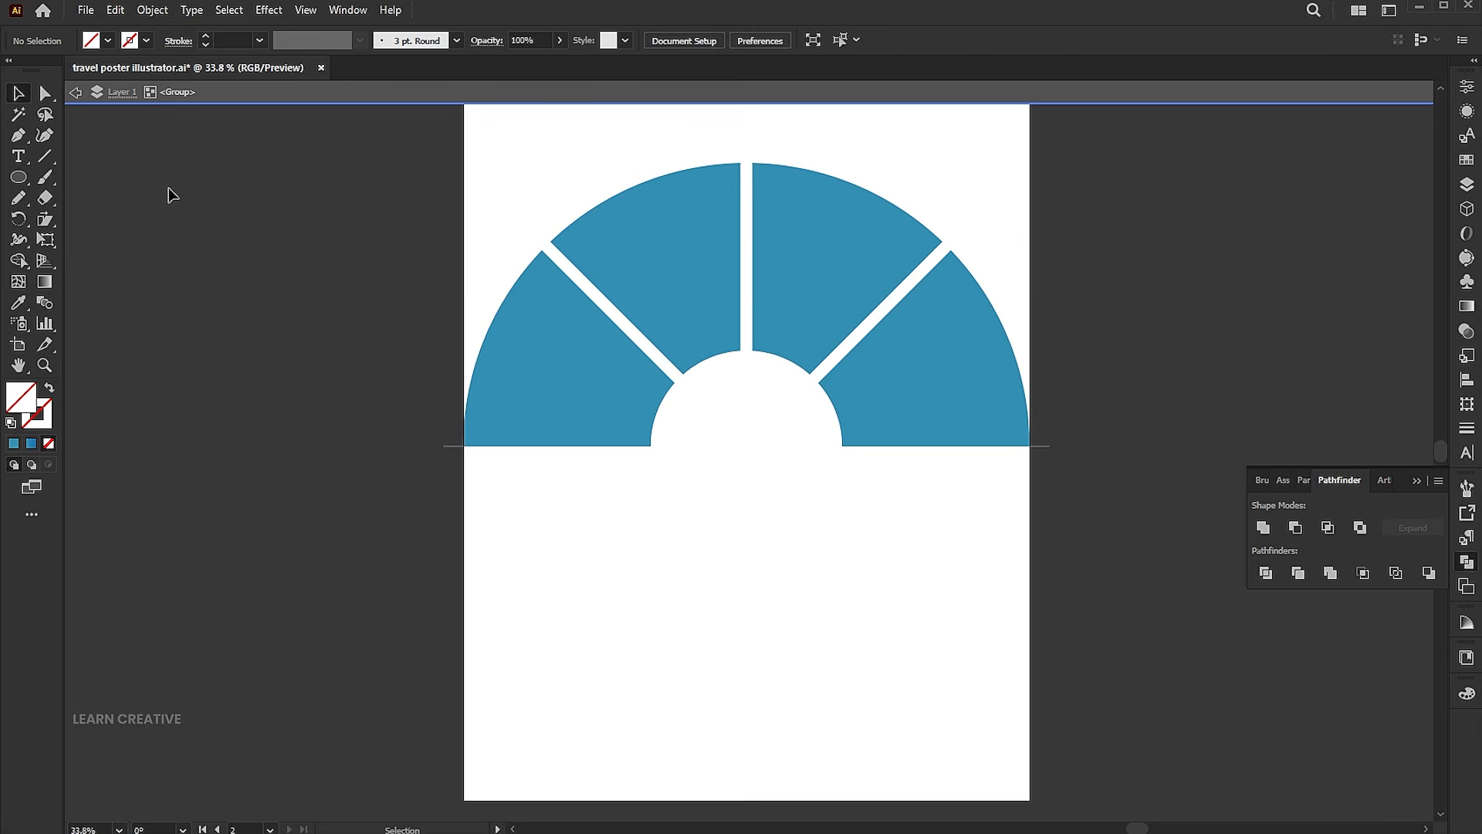
left_click(17, 118)
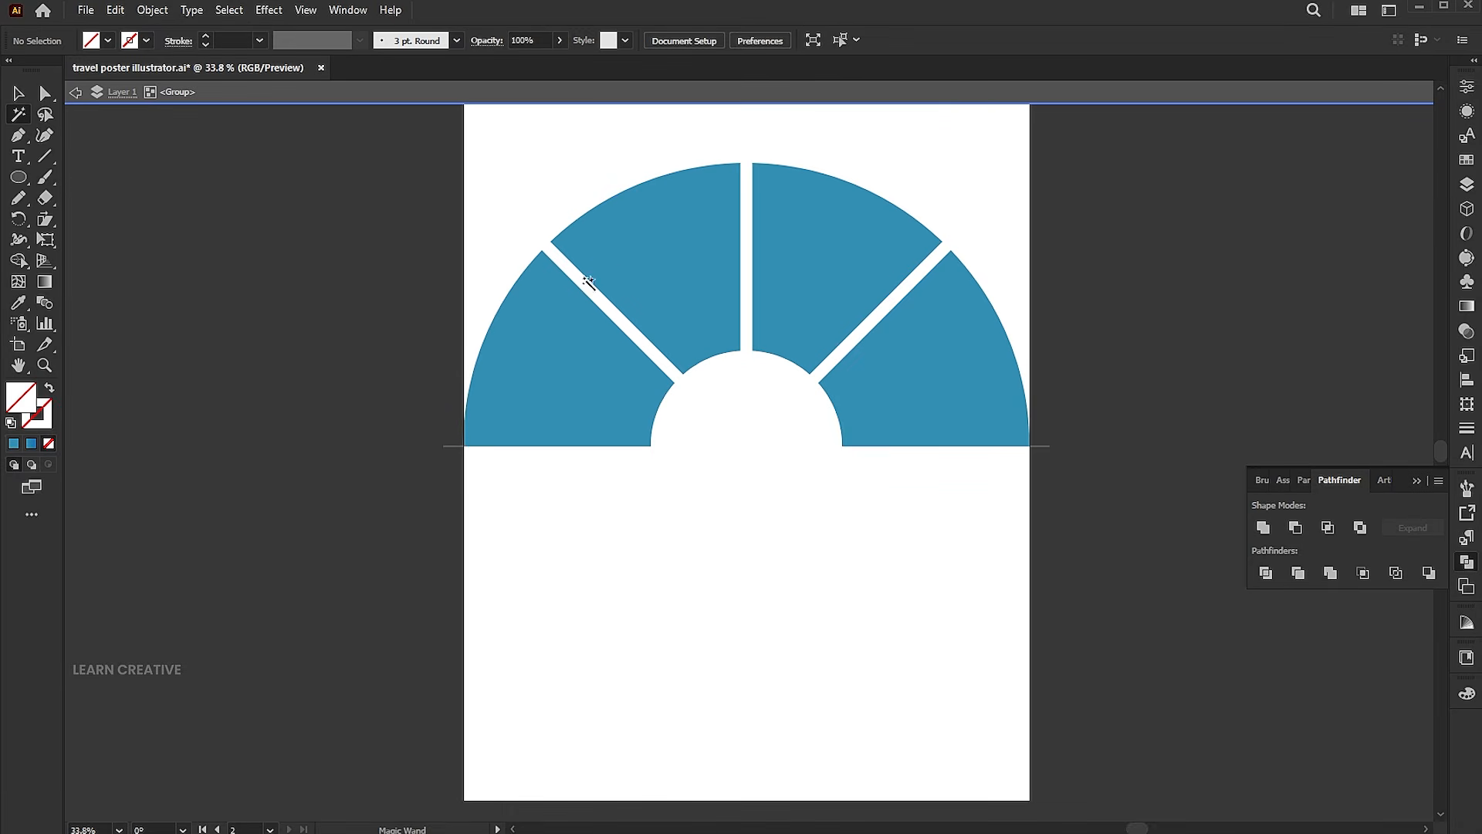
left_click(658, 282)
left_click(116, 9)
left_click(143, 74)
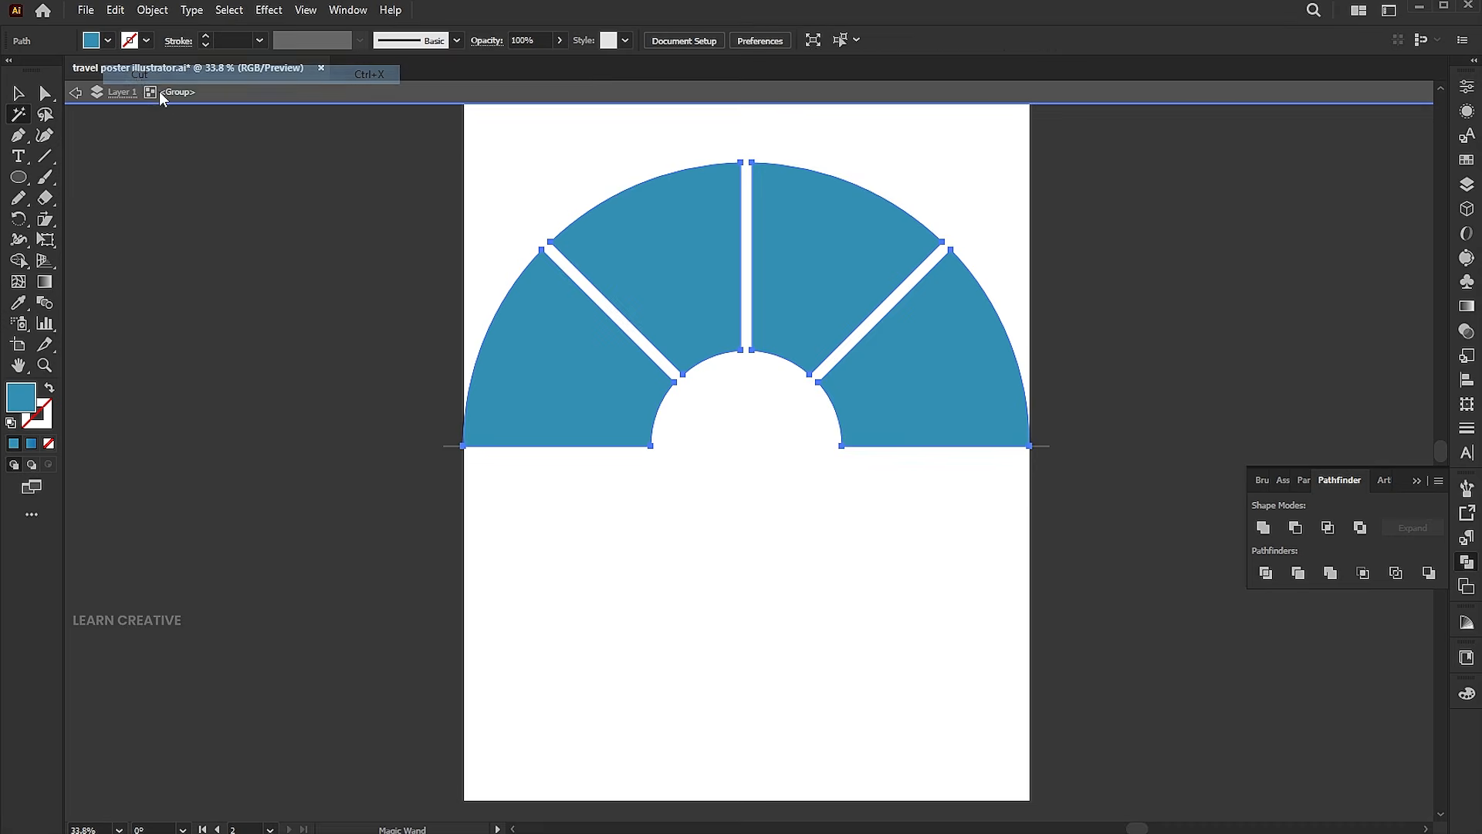
- Delete the leftover divider and line pieces and paste the cut blue segments in front at their original location
key("v")
double_click(1195, 185)
left_click_drag(1195, 185, 359, 574)
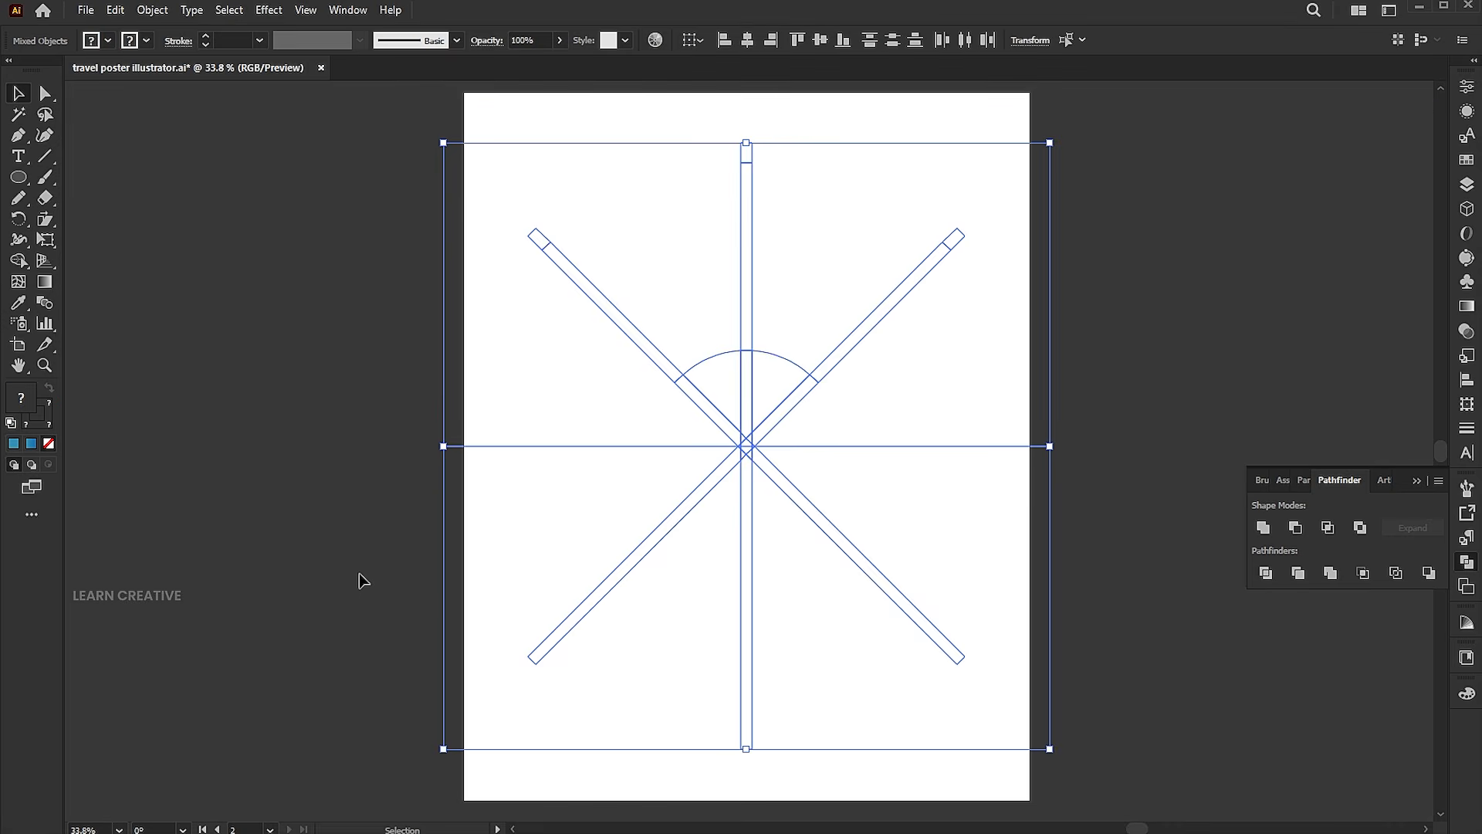
key("Delete")
left_click(118, 11)
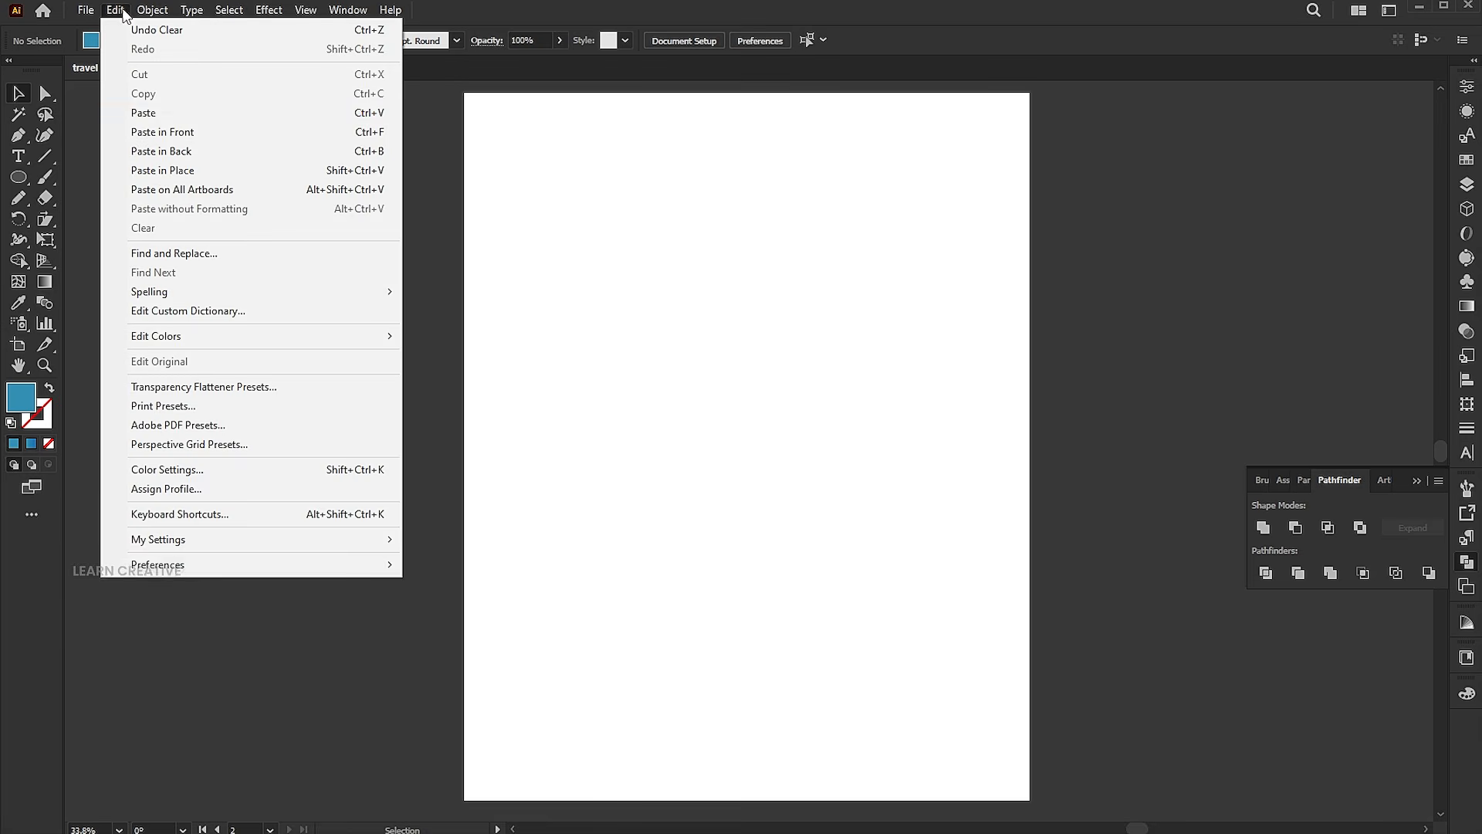
left_click(158, 131)
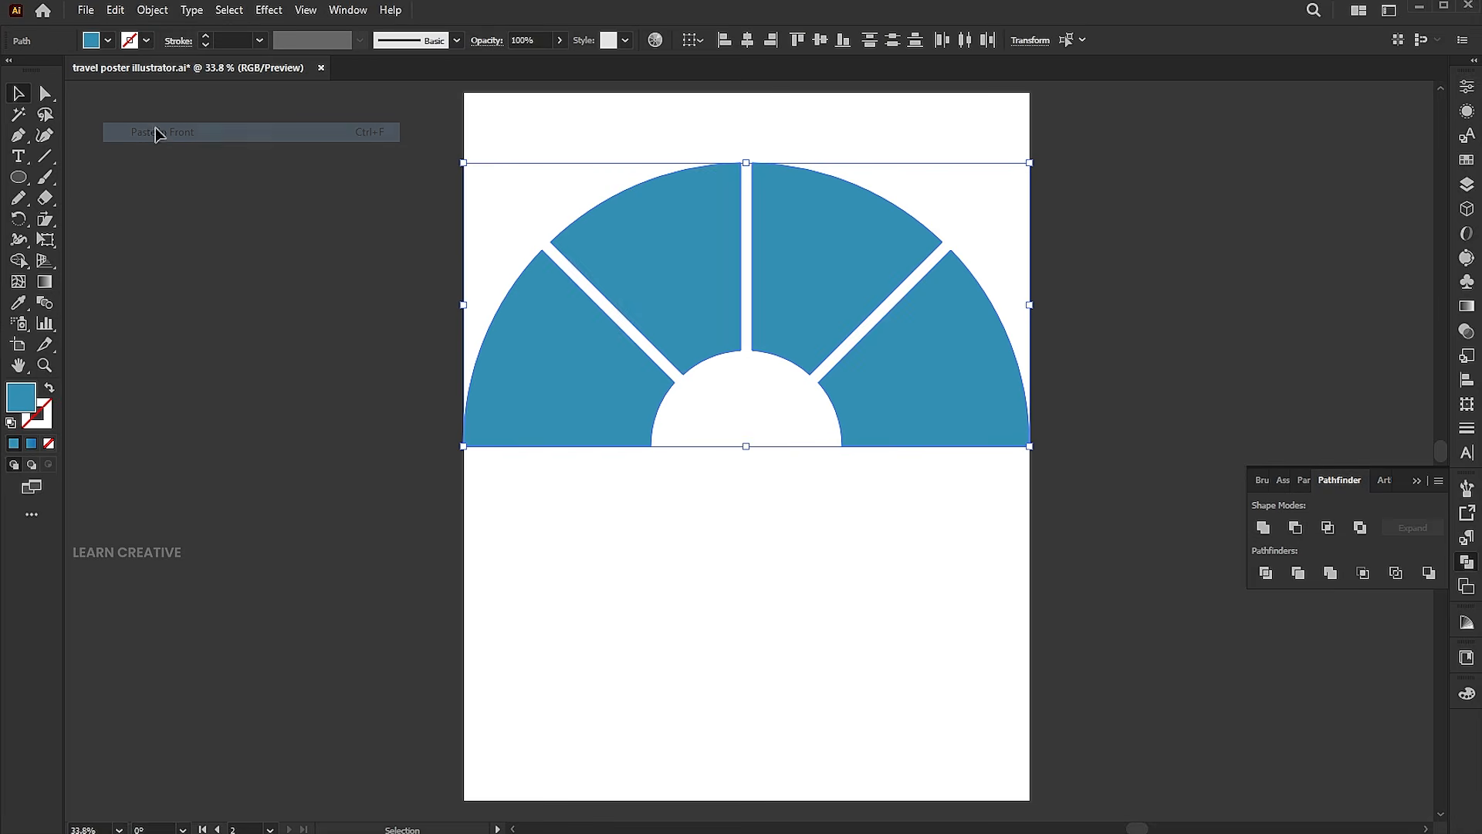
- Move the four blue segments together straight down so the half ring sits in the lower half of the artboard
left_click(735, 568)
left_click_drag(909, 591, 652, 325)
left_click_drag(795, 316, 808, 474)
left_click(903, 286)
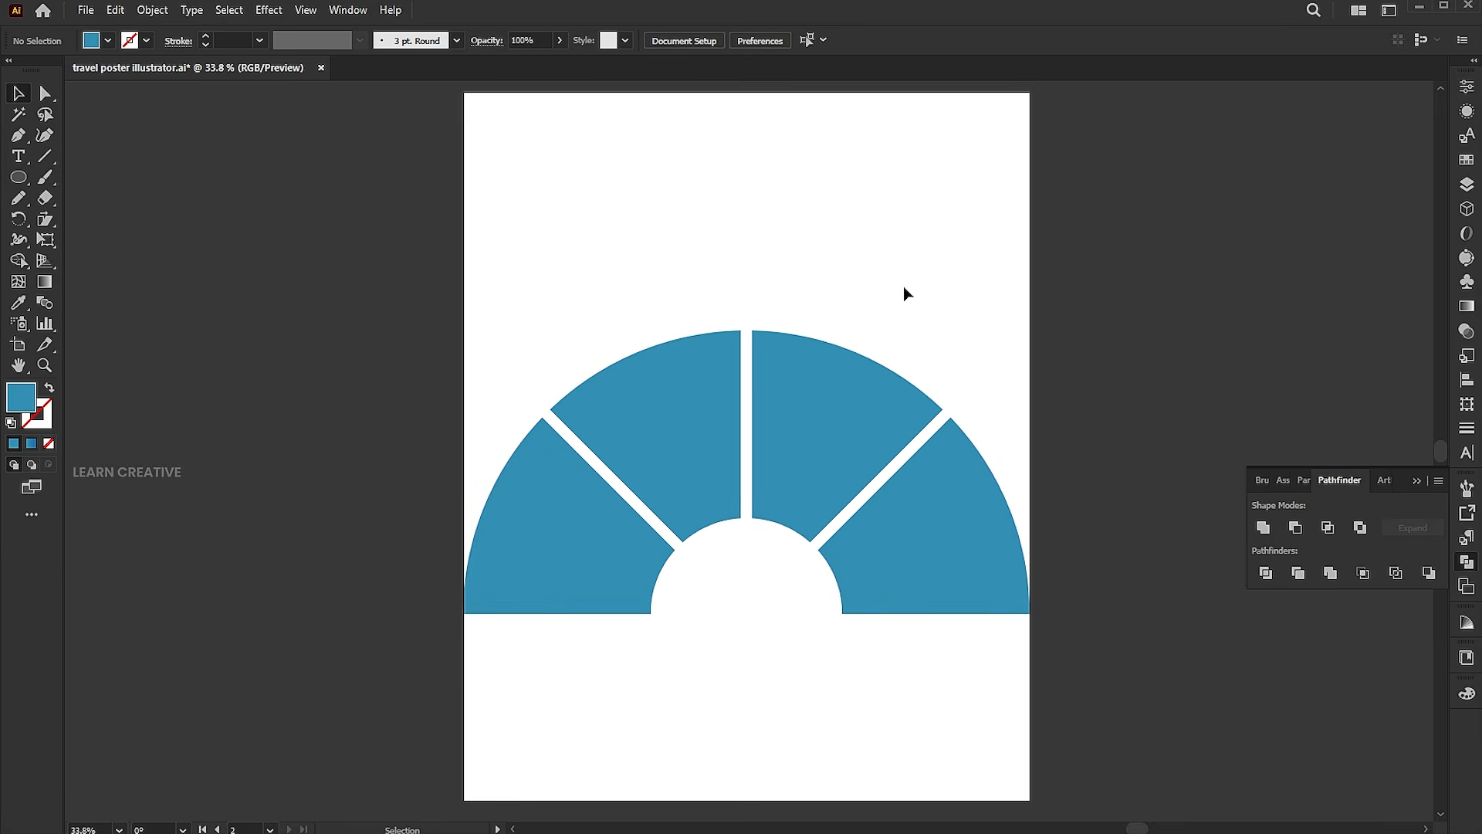
- Copy the four blue segments of the half ring to the clipboard and deselect them
left_click(554, 498)
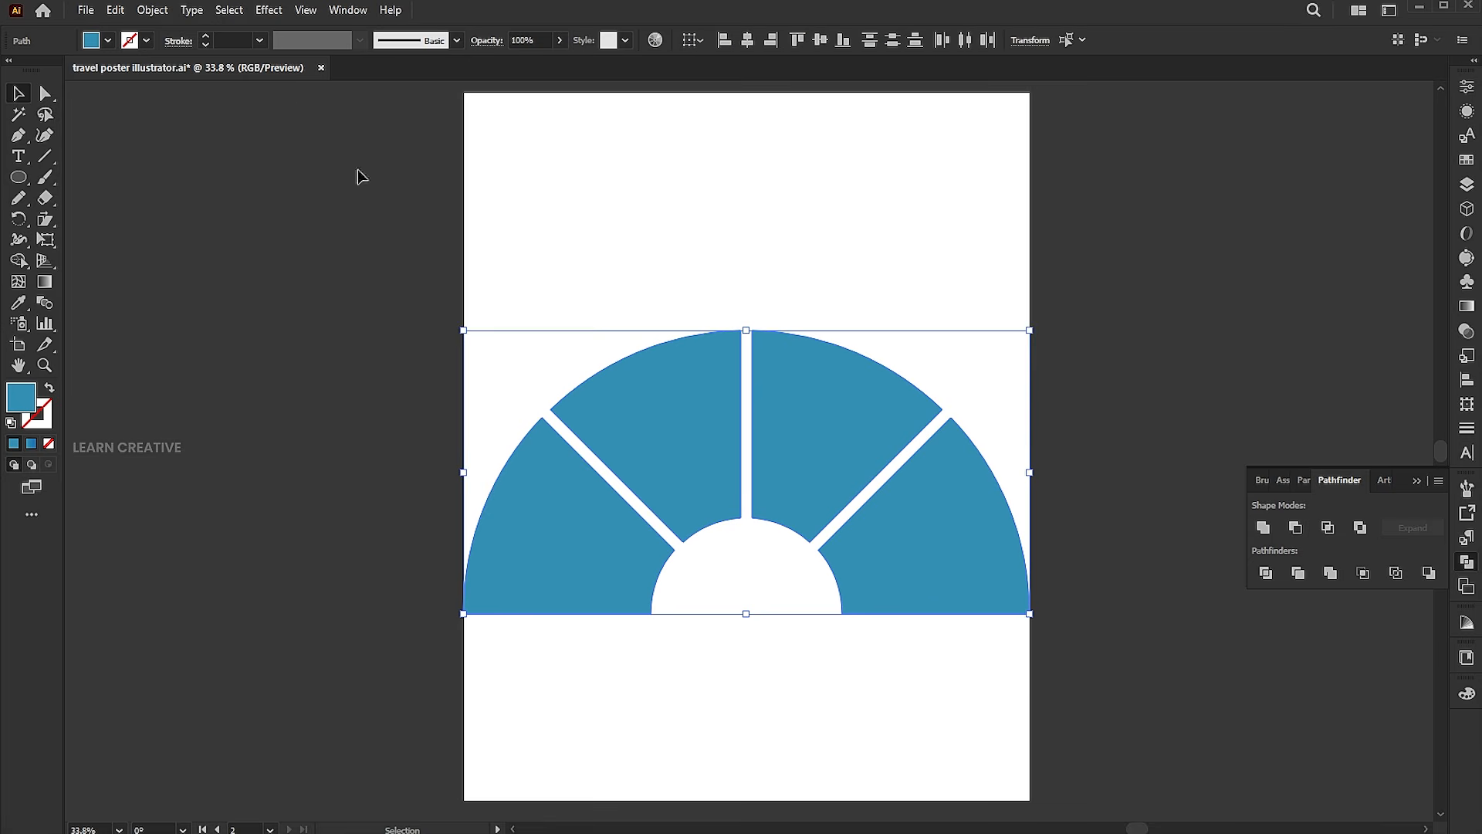
left_click(123, 19)
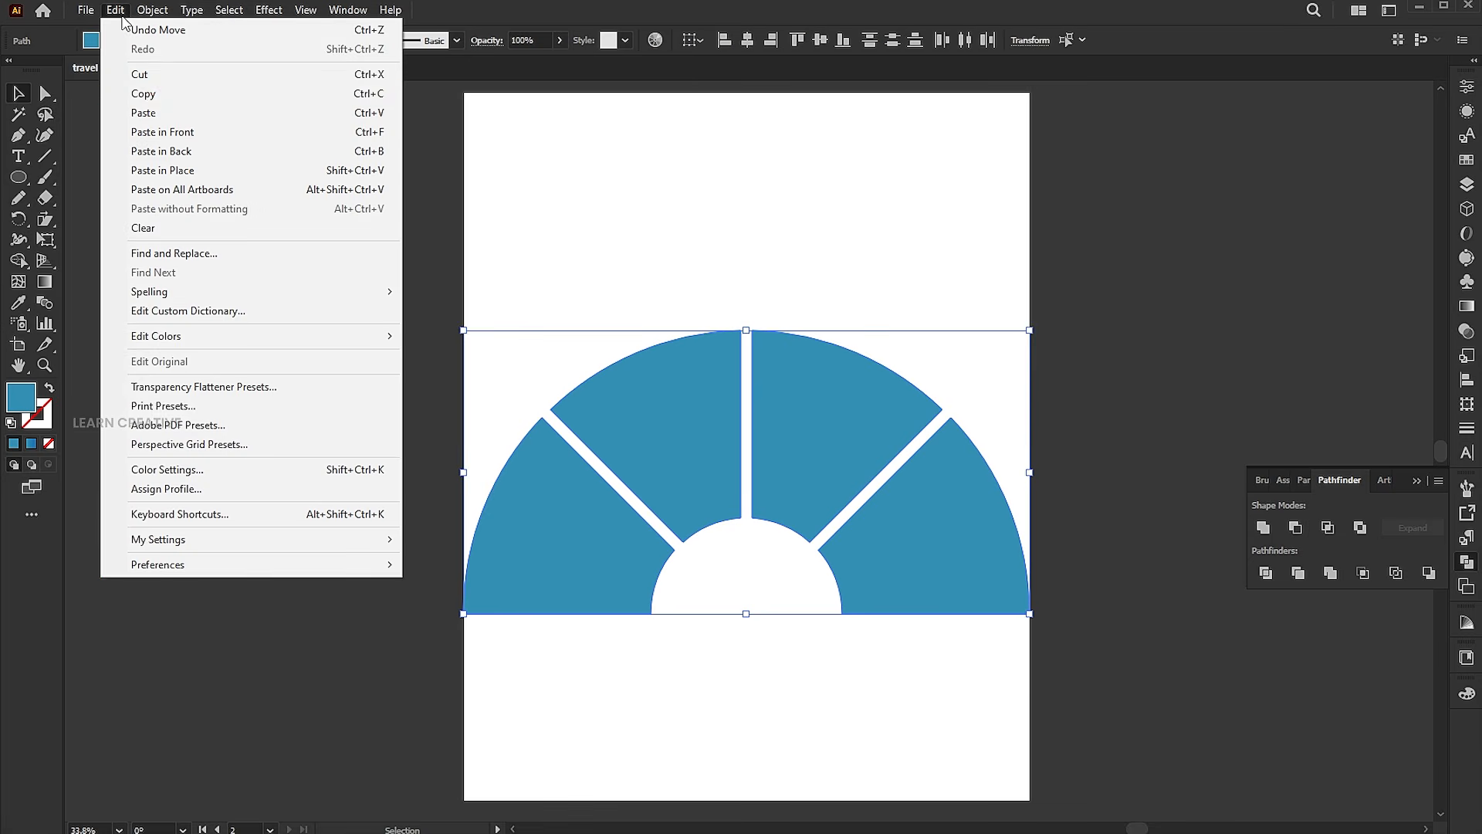
left_click(198, 92)
left_click(711, 244)
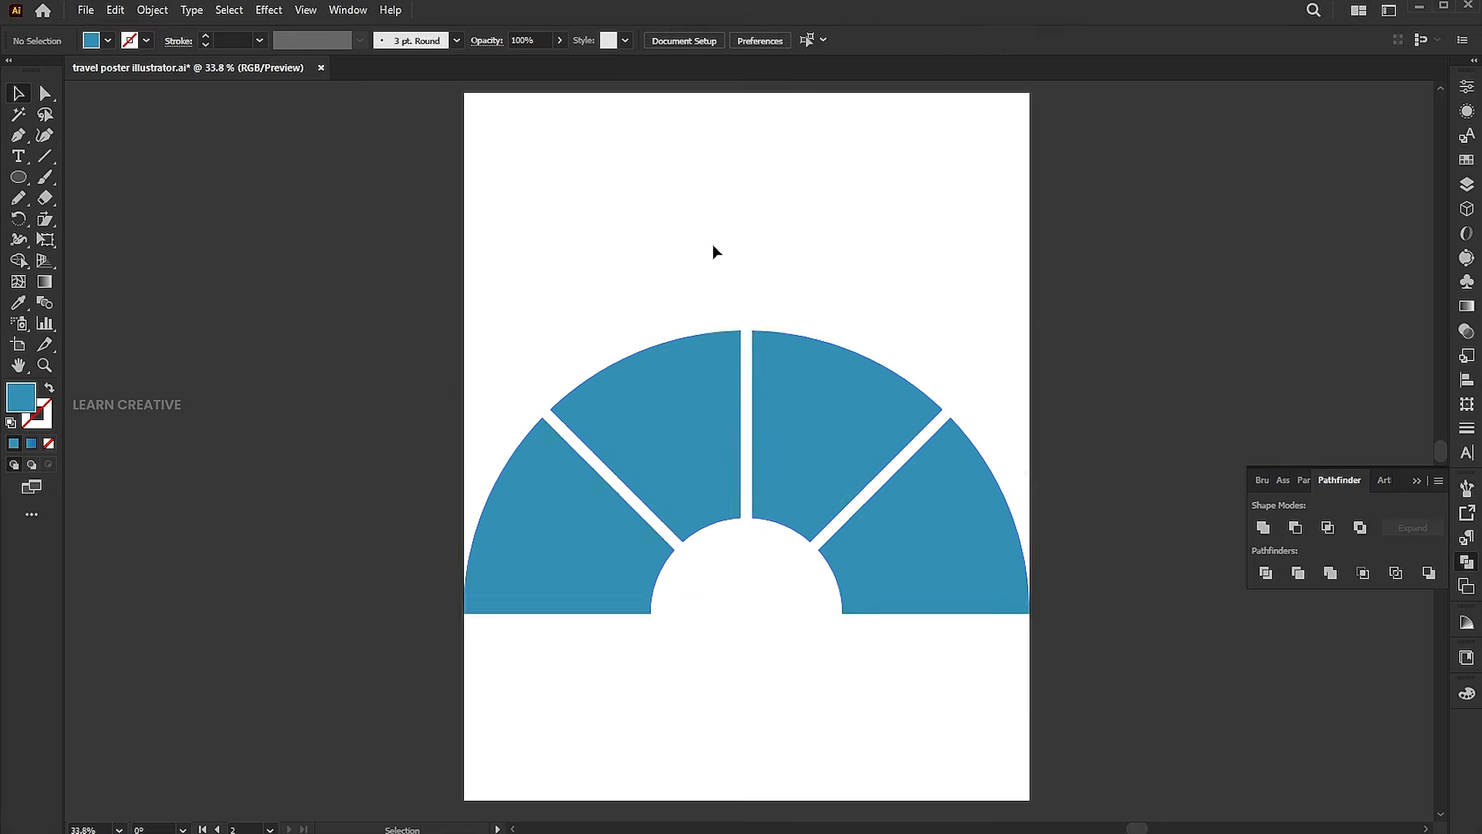
- Load the Great Wall of China, Eiffel-Tower-Paris-France, halong-bay and things-egypt-is-famous-for images as linked files for placing
left_click(85, 11)
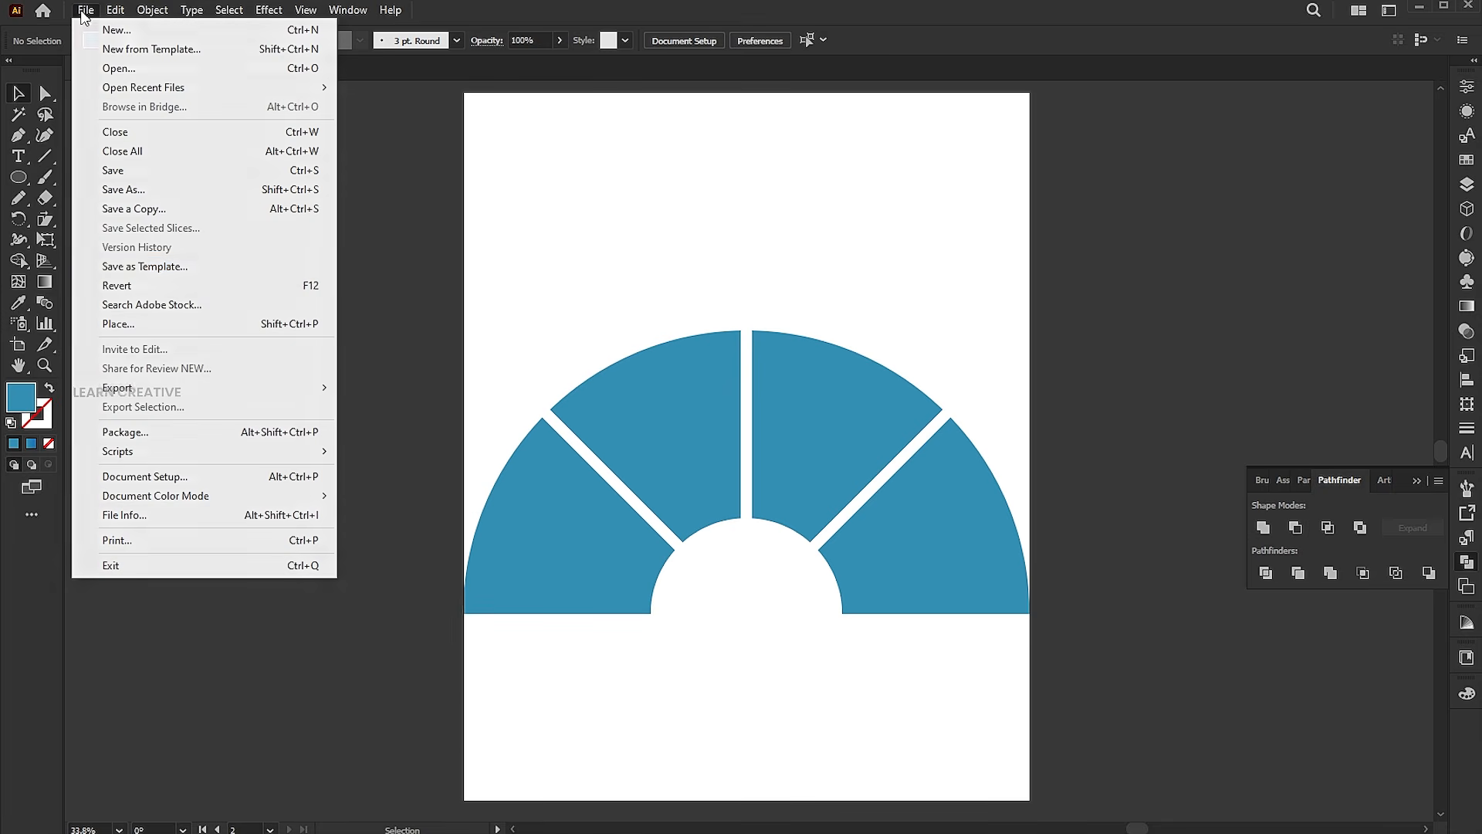
left_click(120, 323)
left_click(664, 119)
left_click(571, 118, "ctrl")
left_click(487, 124, "ctrl")
left_click(202, 124, "ctrl")
left_click(677, 785)
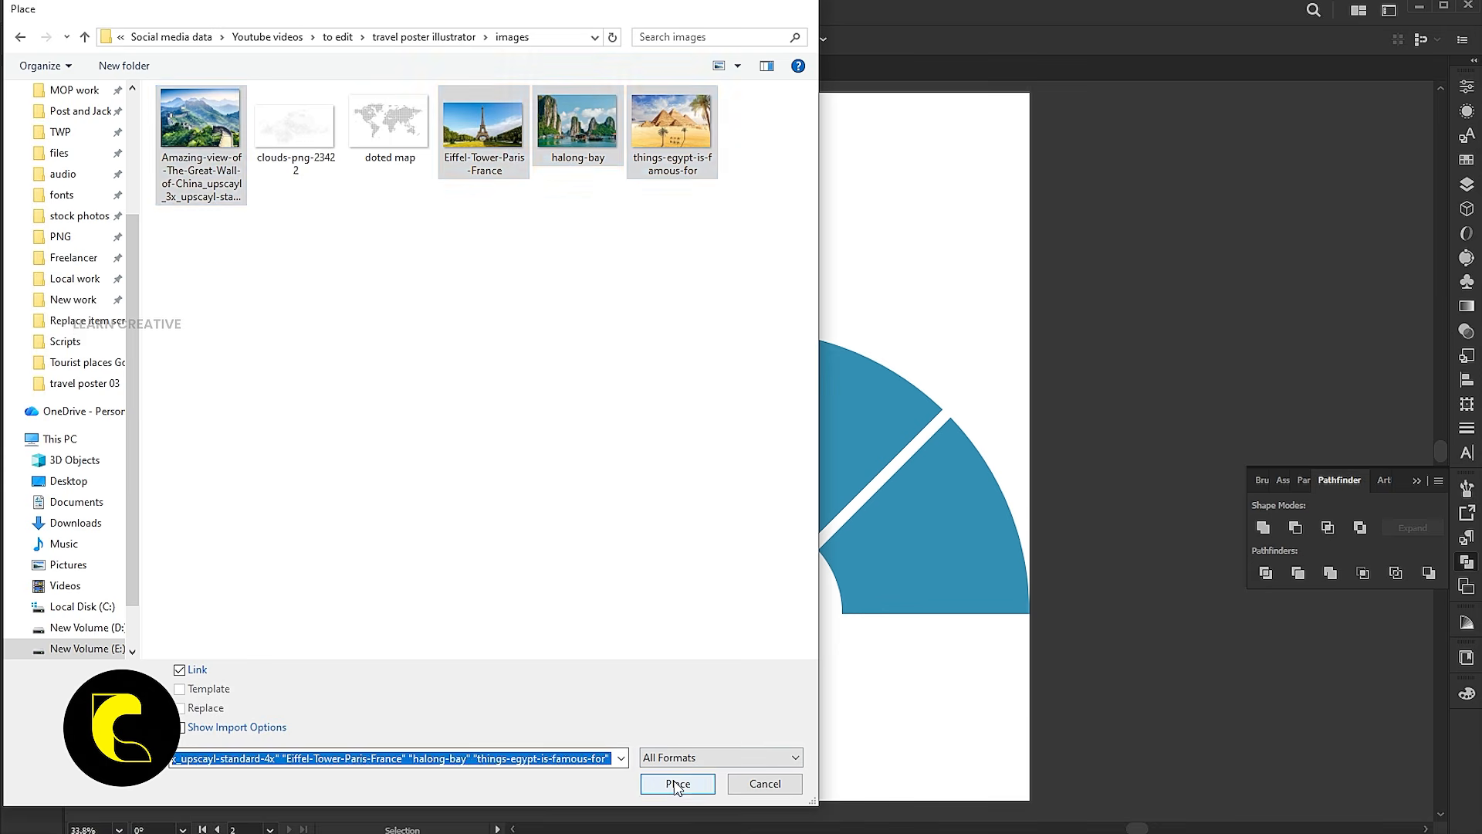
- Place the four loaded photos over the half ring, with the Great Wall about 259 px wide and the Egypt photo about 248 px wide
left_click_drag(627, 324, 763, 426)
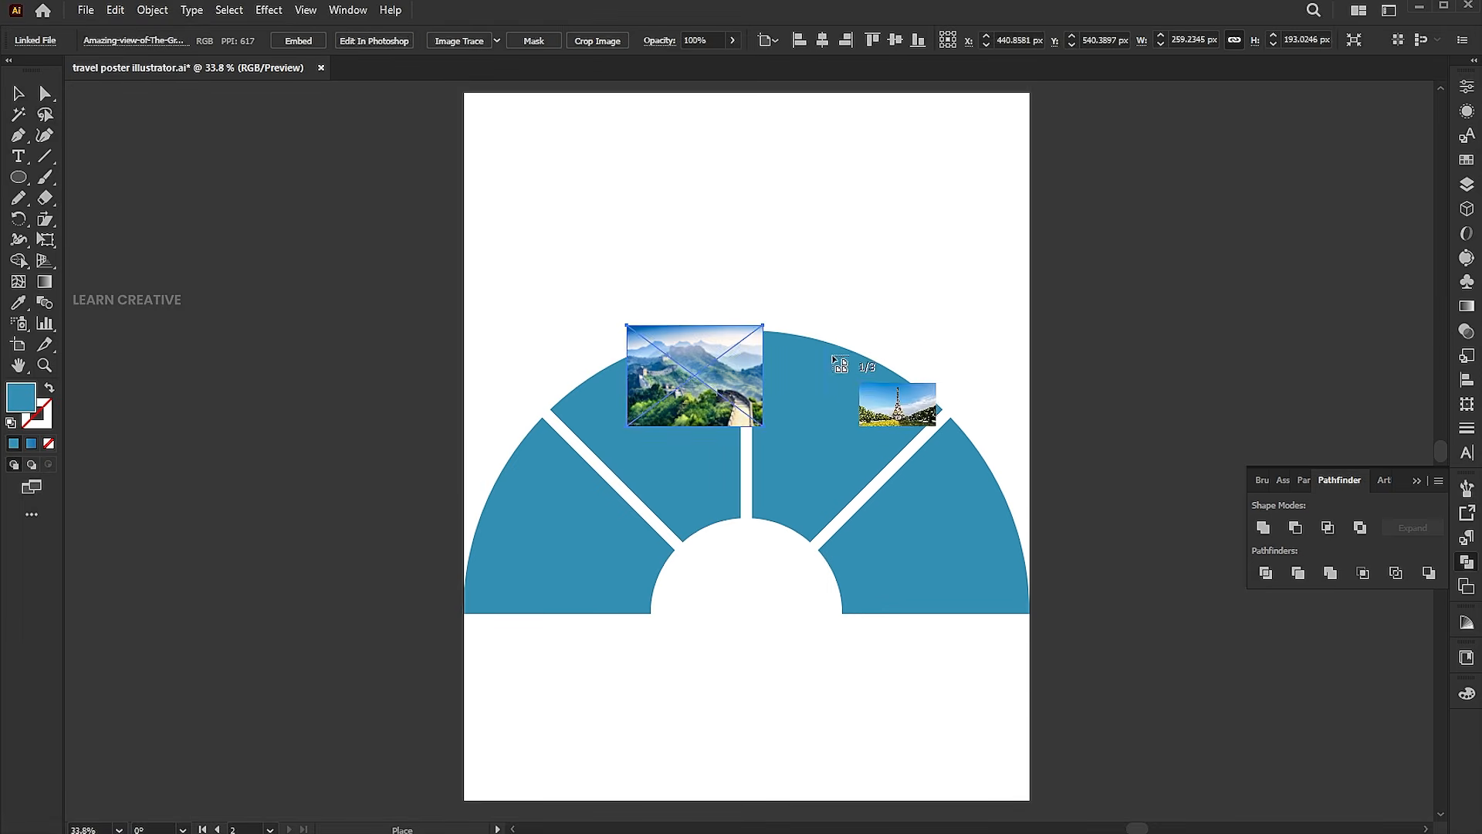
left_click_drag(825, 351, 918, 402)
left_click_drag(843, 486, 1013, 600)
left_click_drag(513, 543, 645, 629)
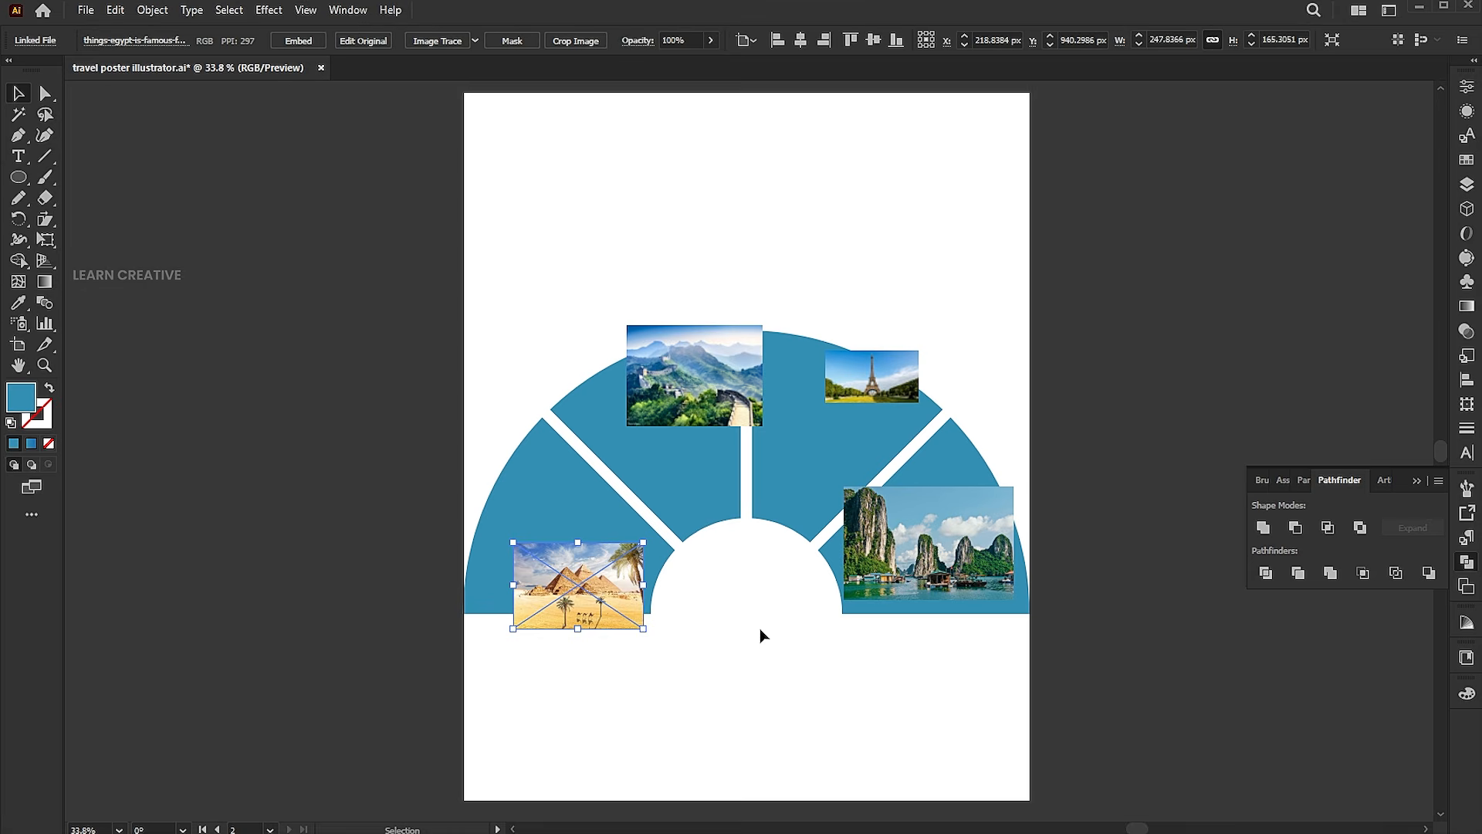
- Arrange the photos along the half ring from left to right: Great Wall, Eiffel Tower, Egyptian pyramids and Halong Bay, one per segment
left_click_drag(637, 578, 832, 491)
left_click_drag(887, 384, 666, 444)
left_click_drag(701, 364, 527, 569)
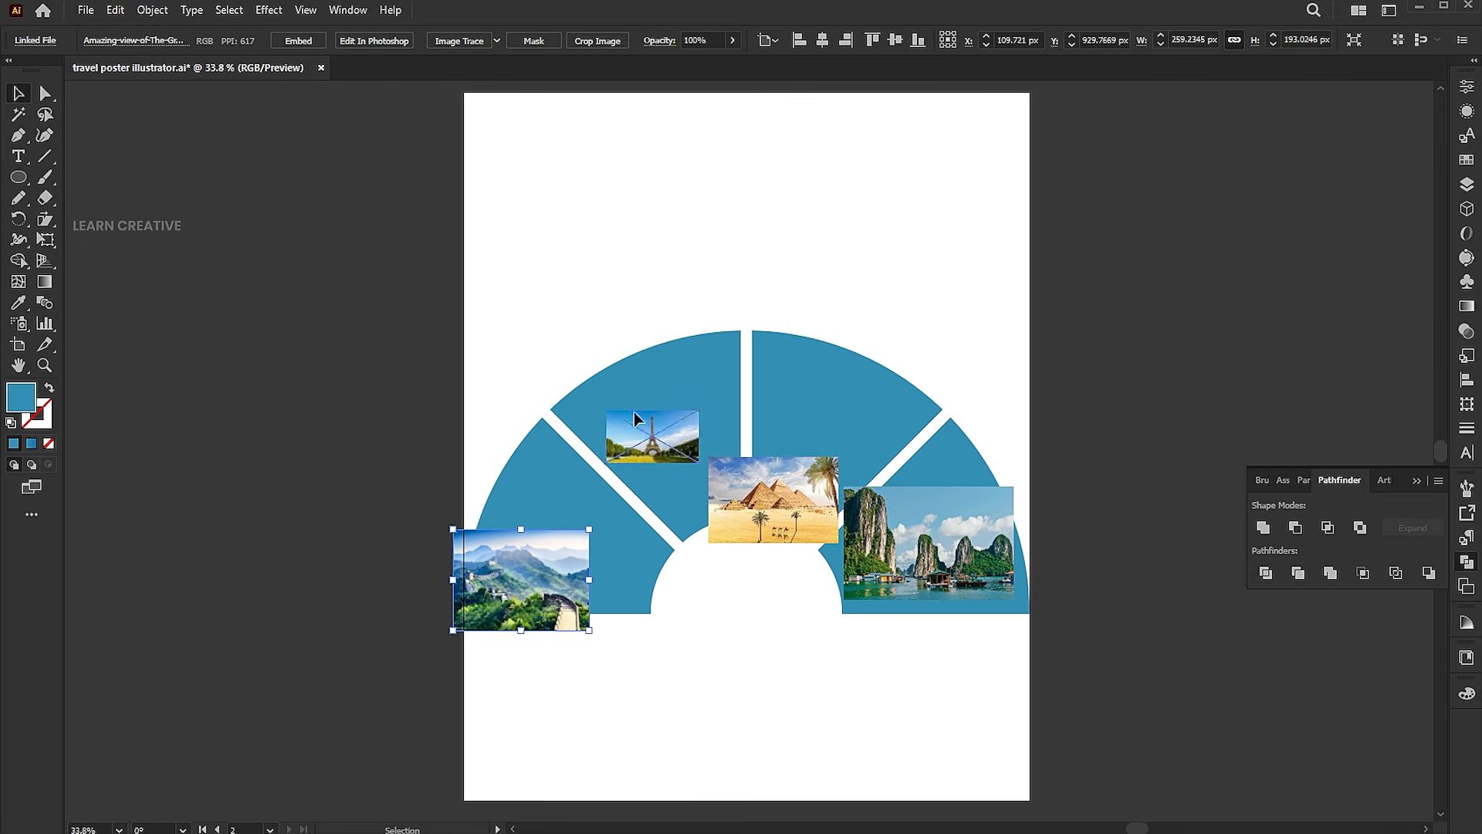
left_click_drag(634, 419, 606, 332)
left_click_drag(777, 470, 873, 342)
left_click_drag(942, 549, 1016, 540)
- Select all four blue segments and bring them to the front of the photos
left_click(823, 489)
left_click_drag(832, 569, 630, 676)
right_click(676, 484)
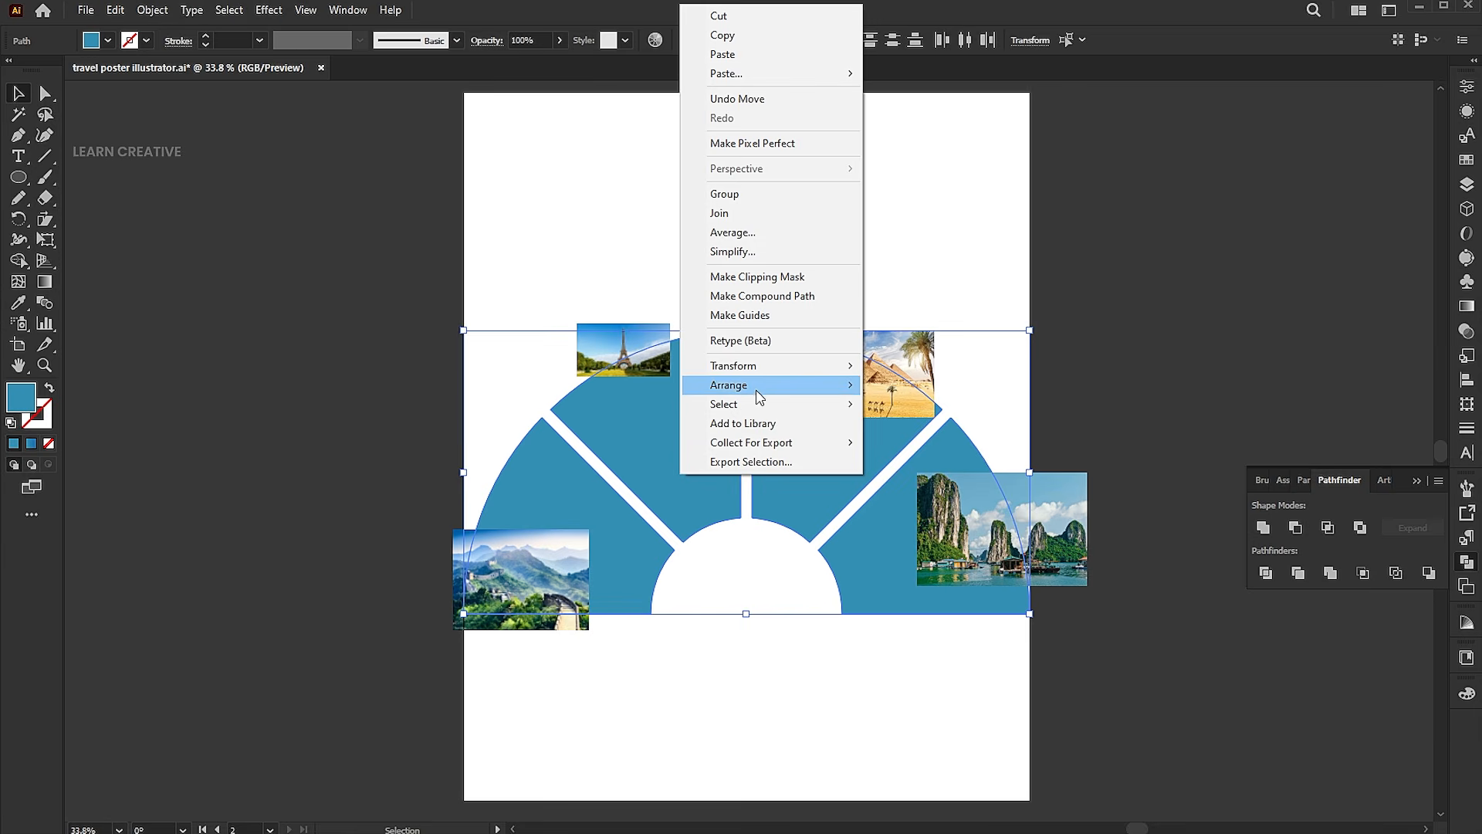
mouse_move(759, 395)
left_click(929, 389)
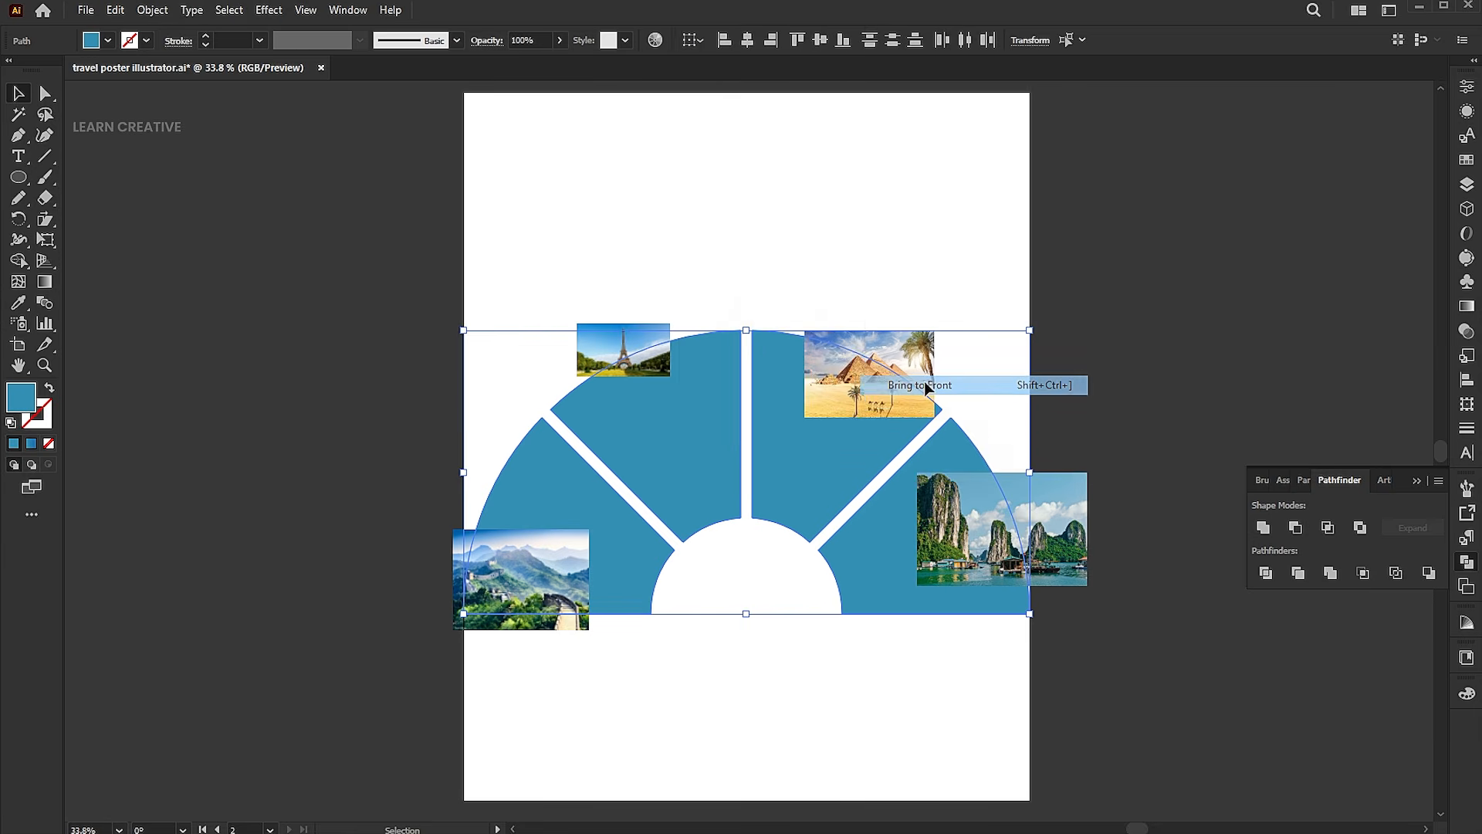
left_click(665, 281)
- Make a clipping mask from the Eiffel Tower photo and the blue segment just left of the vertical gap
left_click(667, 408)
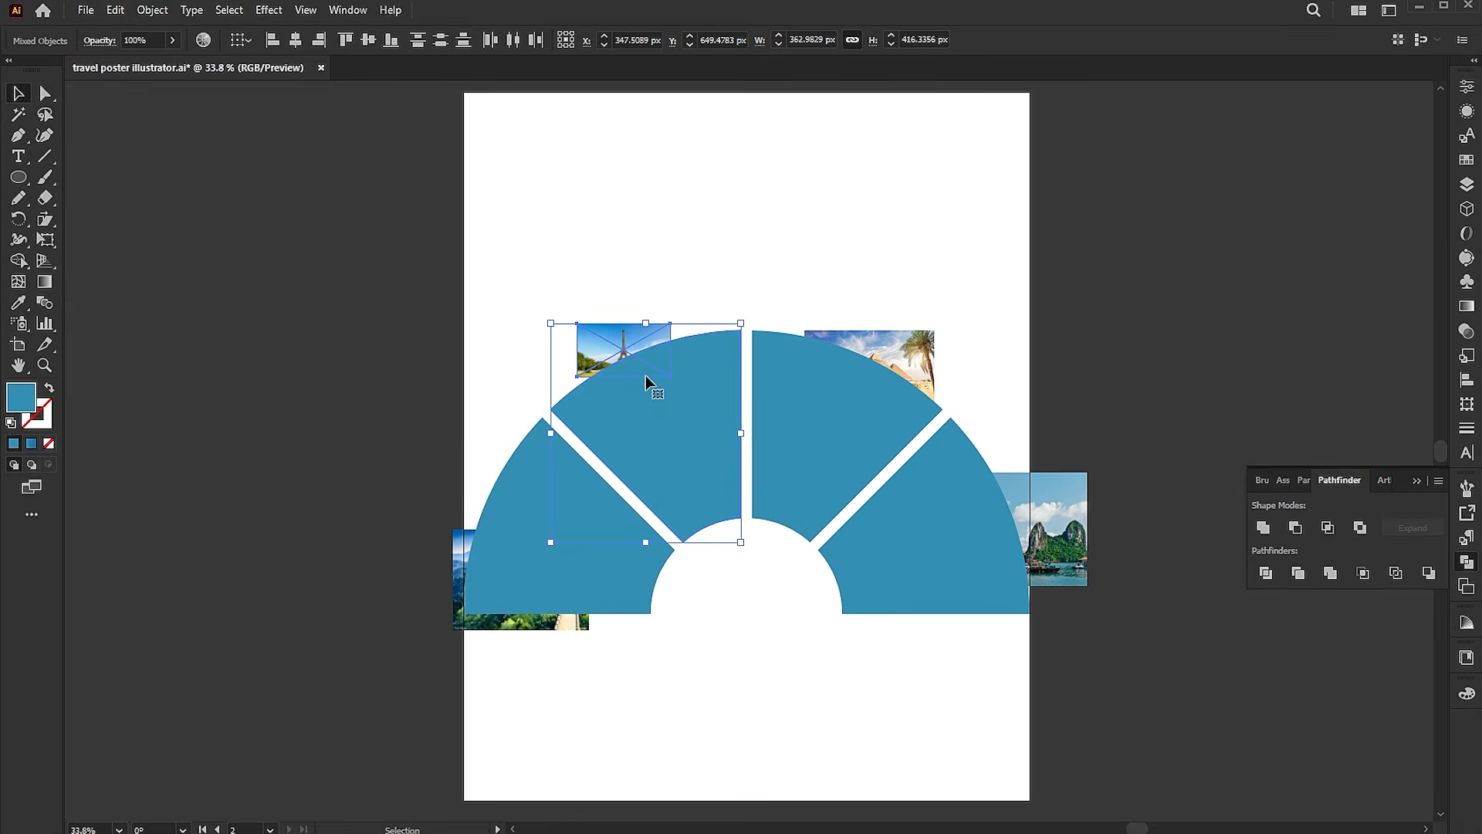
right_click(645, 376)
left_click(732, 607)
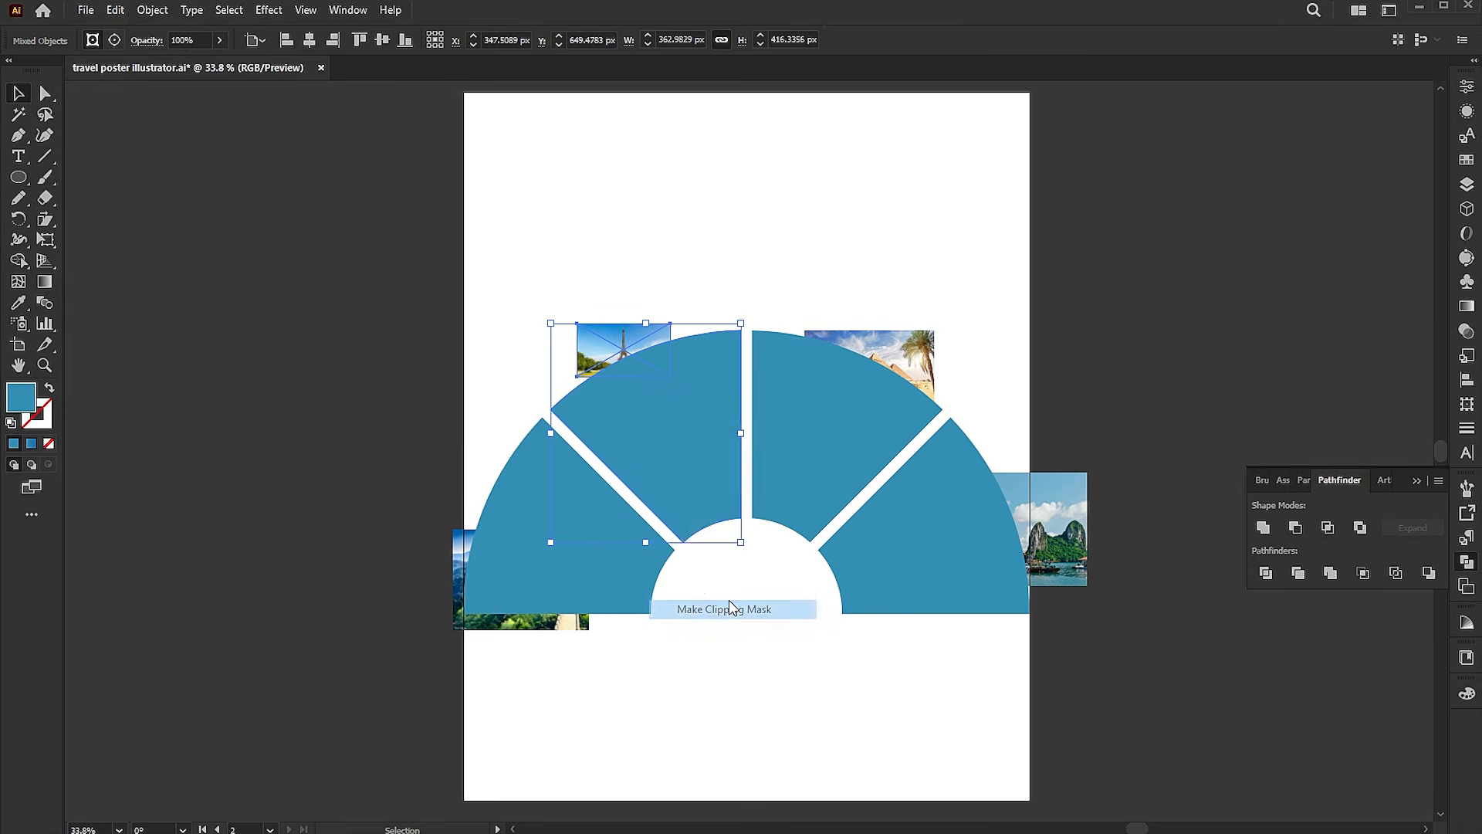
- Enlarge and reposition the Eiffel Tower photo inside its clip group so it fills the segment with the whole tower showing
double_click(657, 366)
left_click_drag(670, 350, 855, 351)
left_click_drag(706, 394, 813, 516)
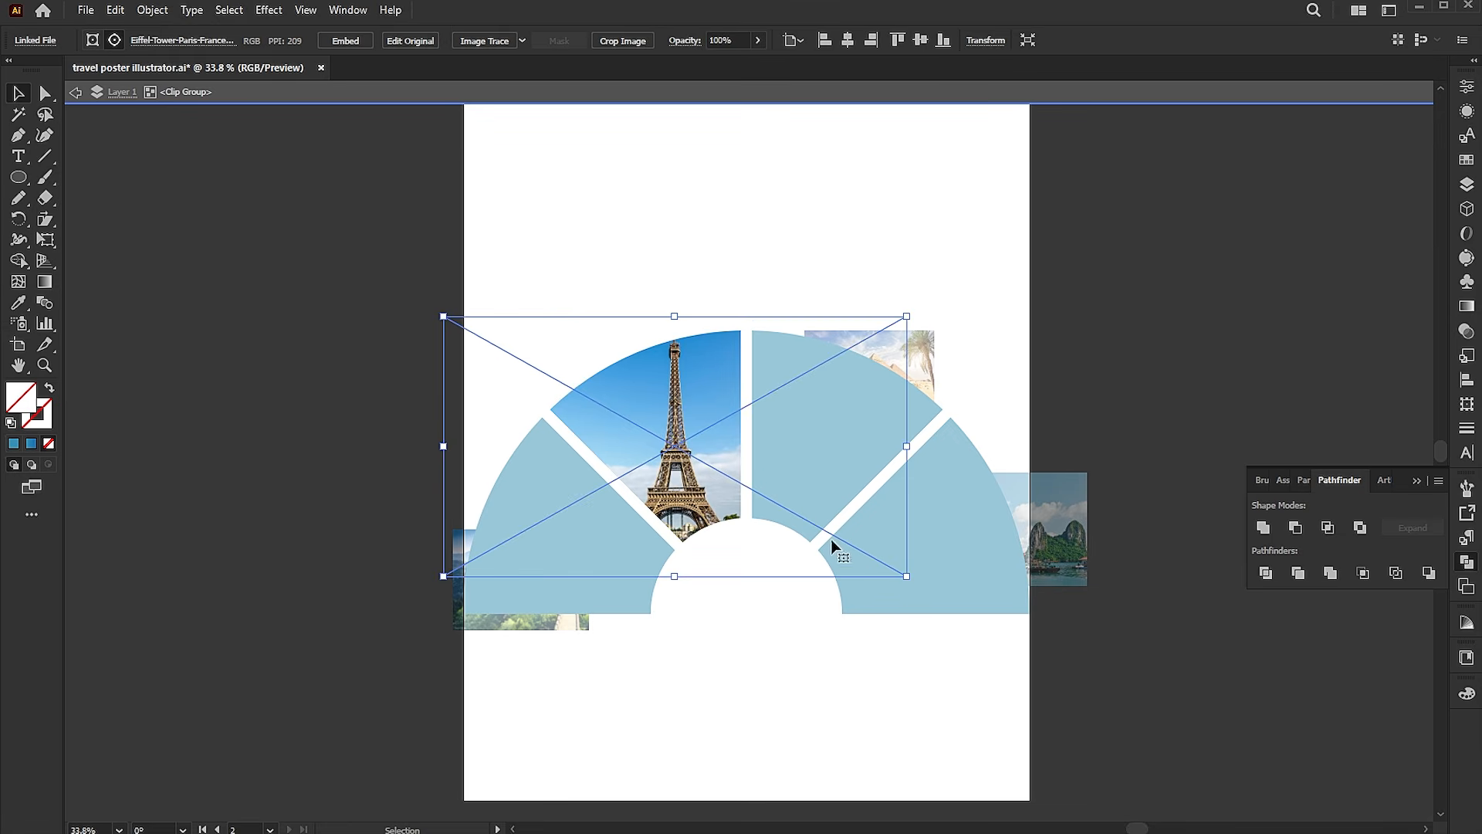
left_click_drag(906, 575, 858, 549)
left_click_drag(656, 442, 679, 443)
left_click_drag(488, 562, 497, 558)
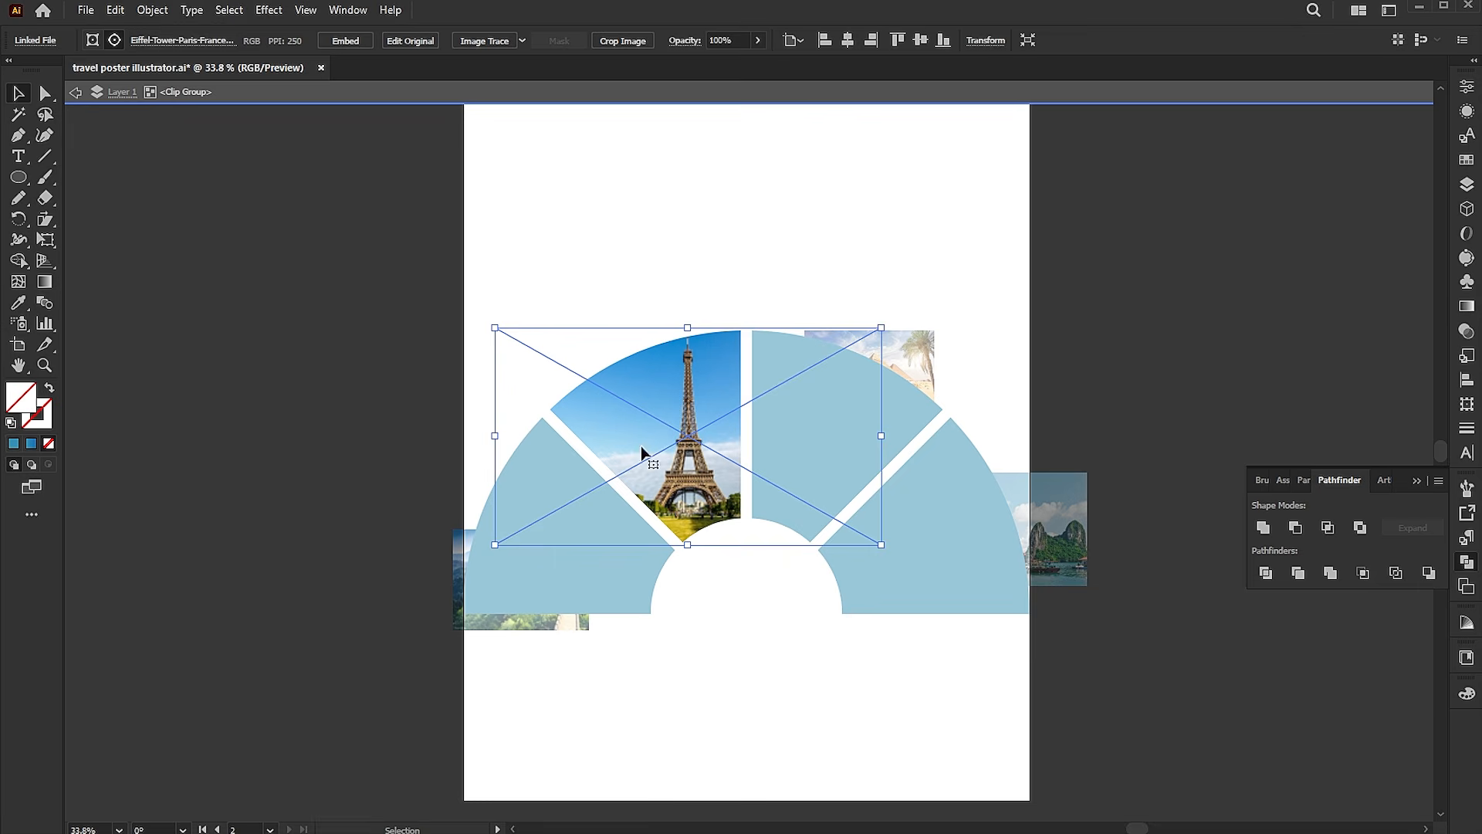
double_click(721, 243)
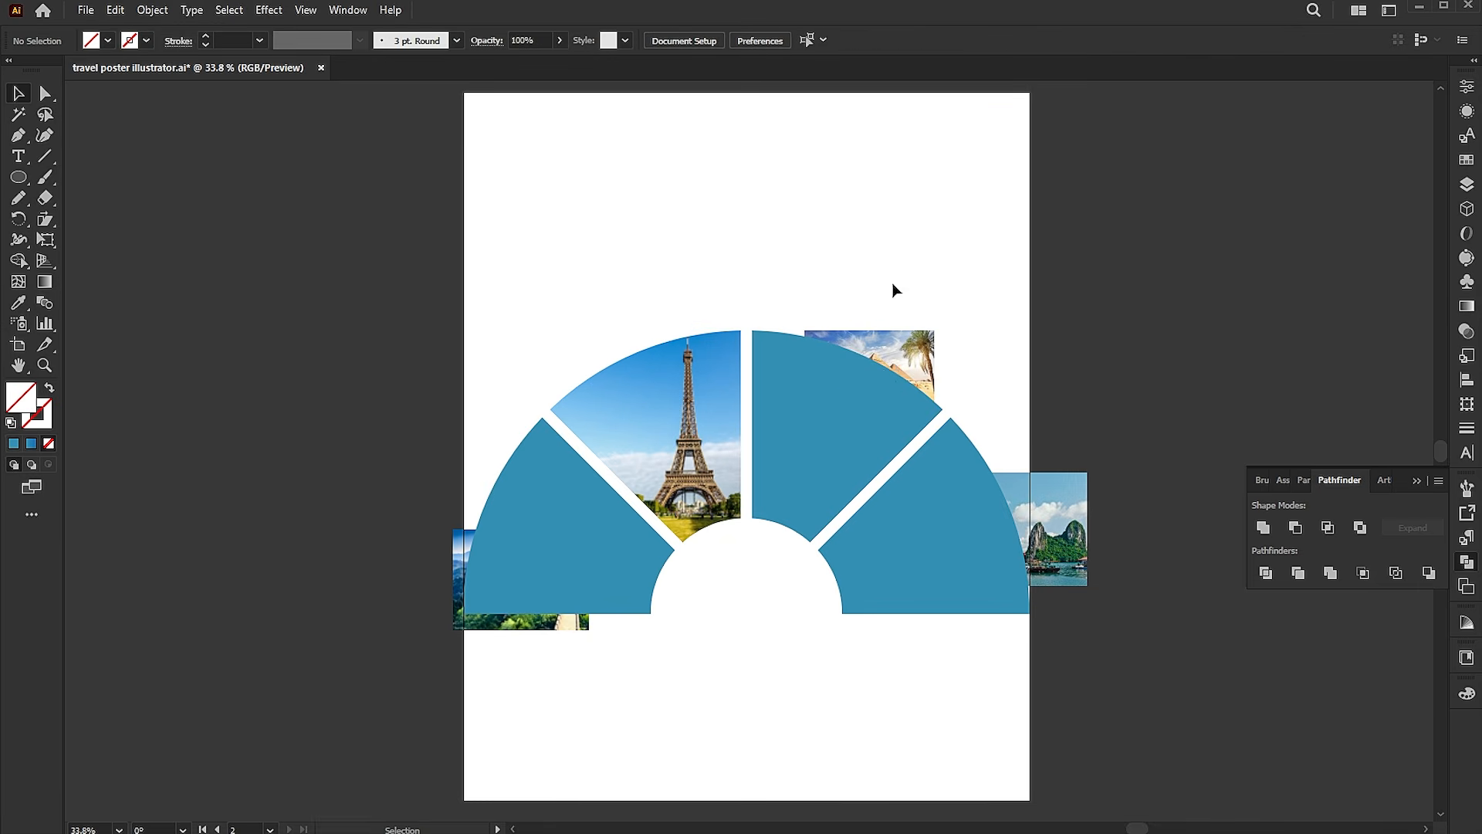
- Make a clipping mask from the Egyptian pyramids photo and the blue segment just right of the vertical gap
left_click(840, 374)
right_click(839, 374)
left_click(849, 600)
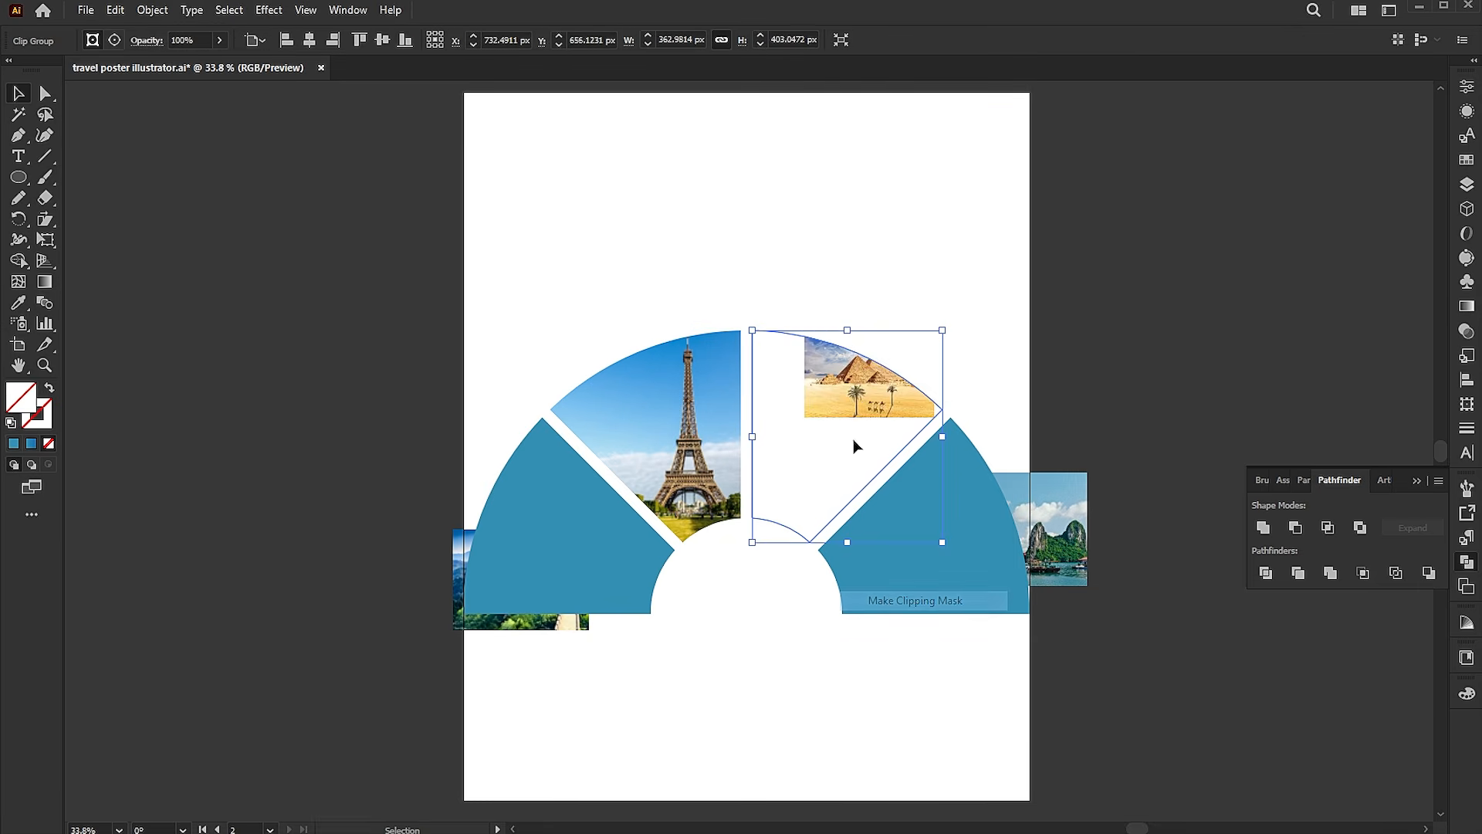
- Enlarge and reposition the pyramids photo inside its clip group so it fills the segment
double_click(846, 386)
left_click(907, 394)
left_click_drag(935, 380, 1009, 382)
left_click_drag(801, 397, 772, 459)
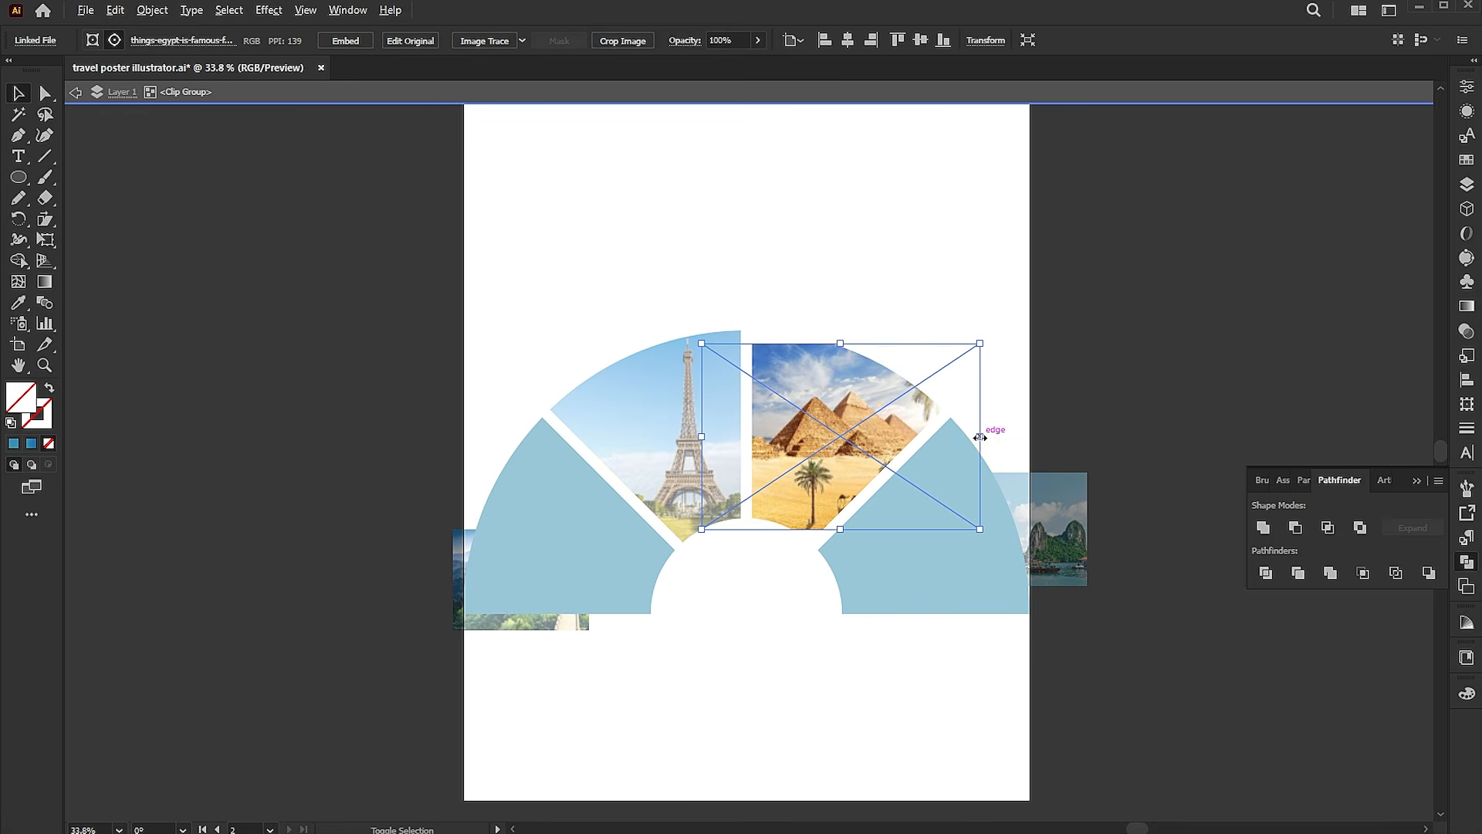
left_click_drag(980, 437, 1025, 448)
left_click_drag(810, 420, 814, 426)
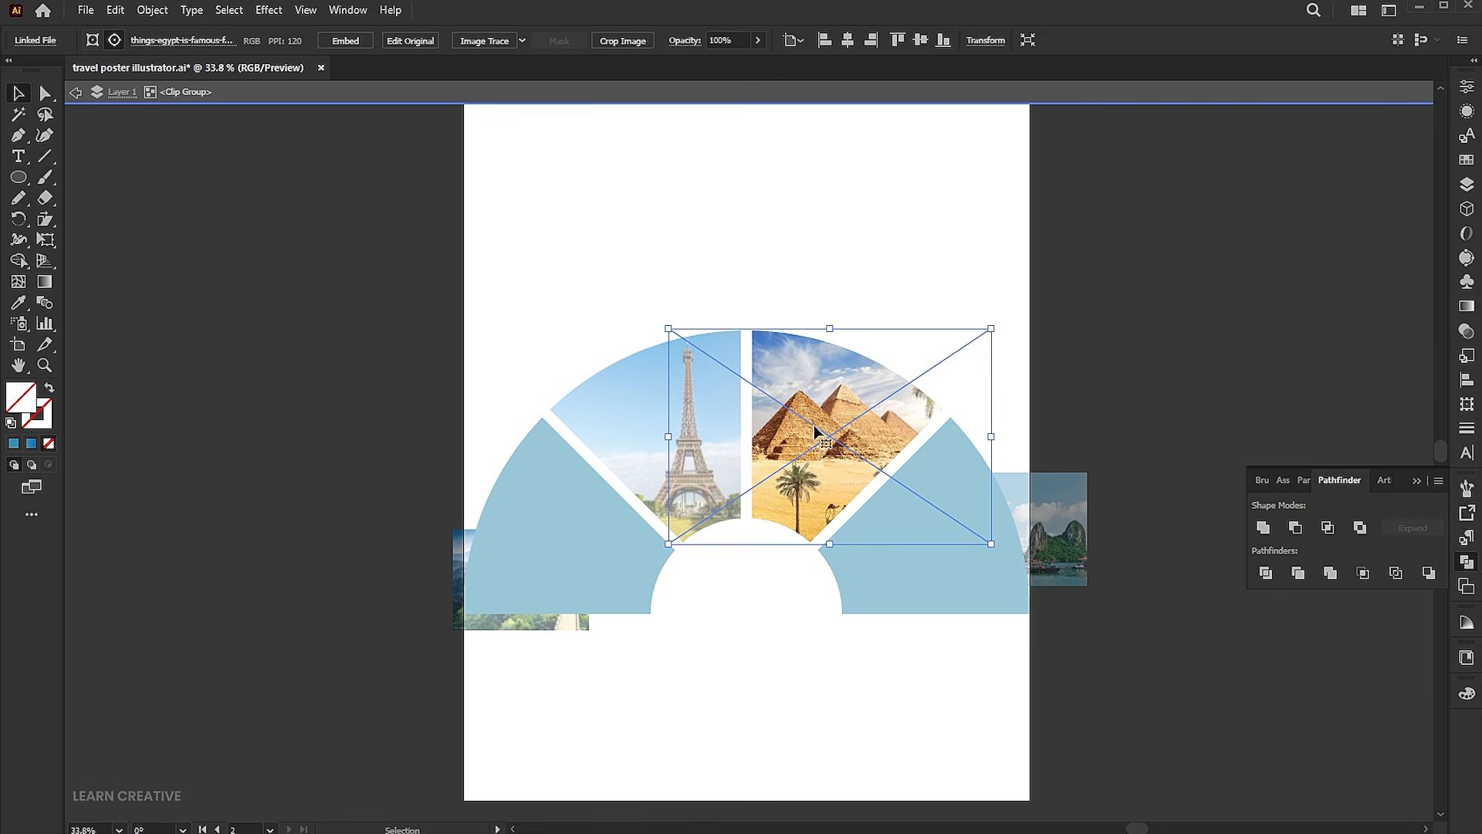
double_click(877, 270)
- Make a clipping mask from the Halong Bay photo and the rightmost blue segment
left_click(961, 511)
left_click(1002, 502, "shift")
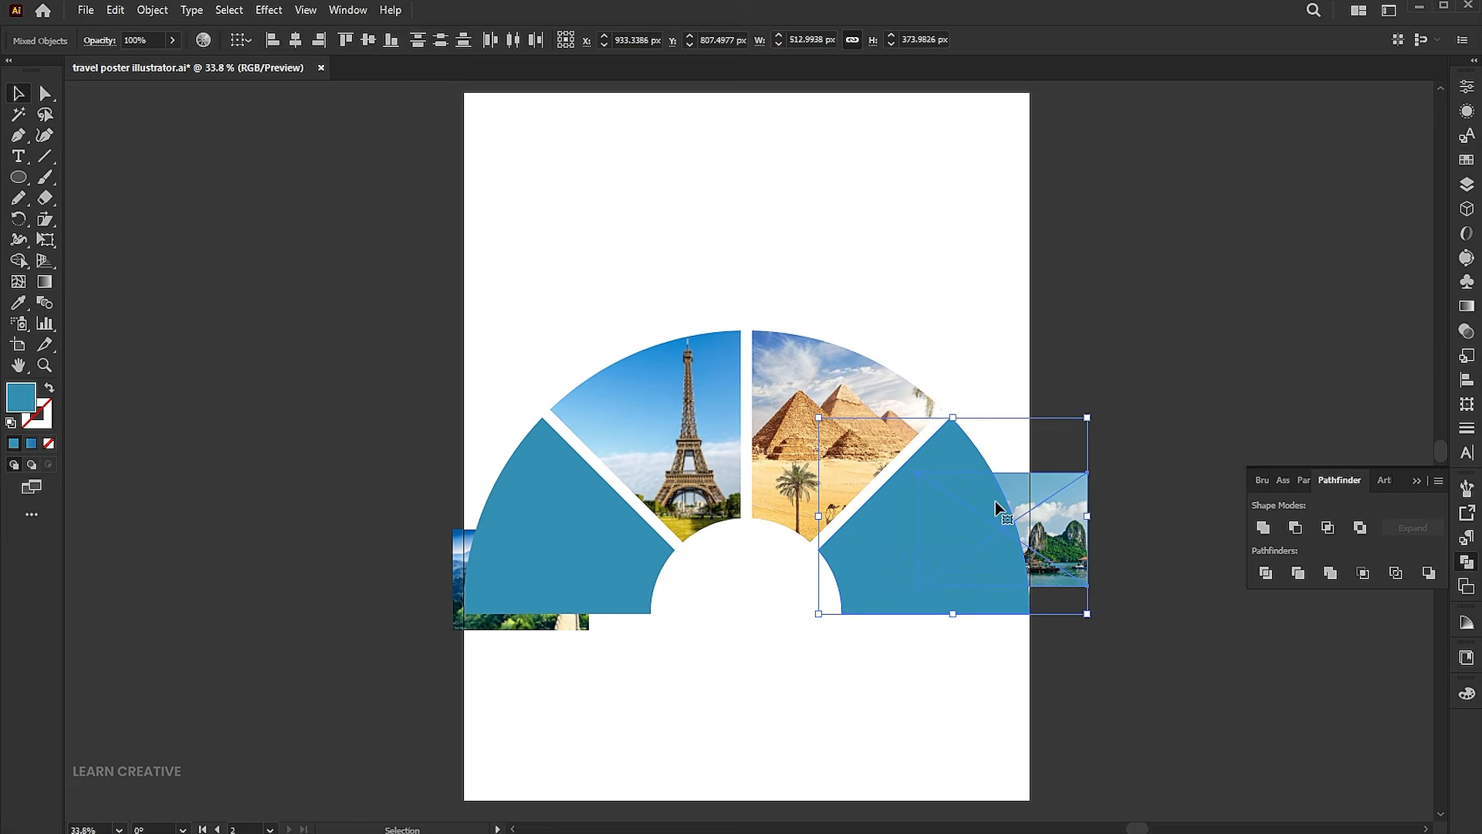
right_click(1002, 503)
left_click(1074, 367)
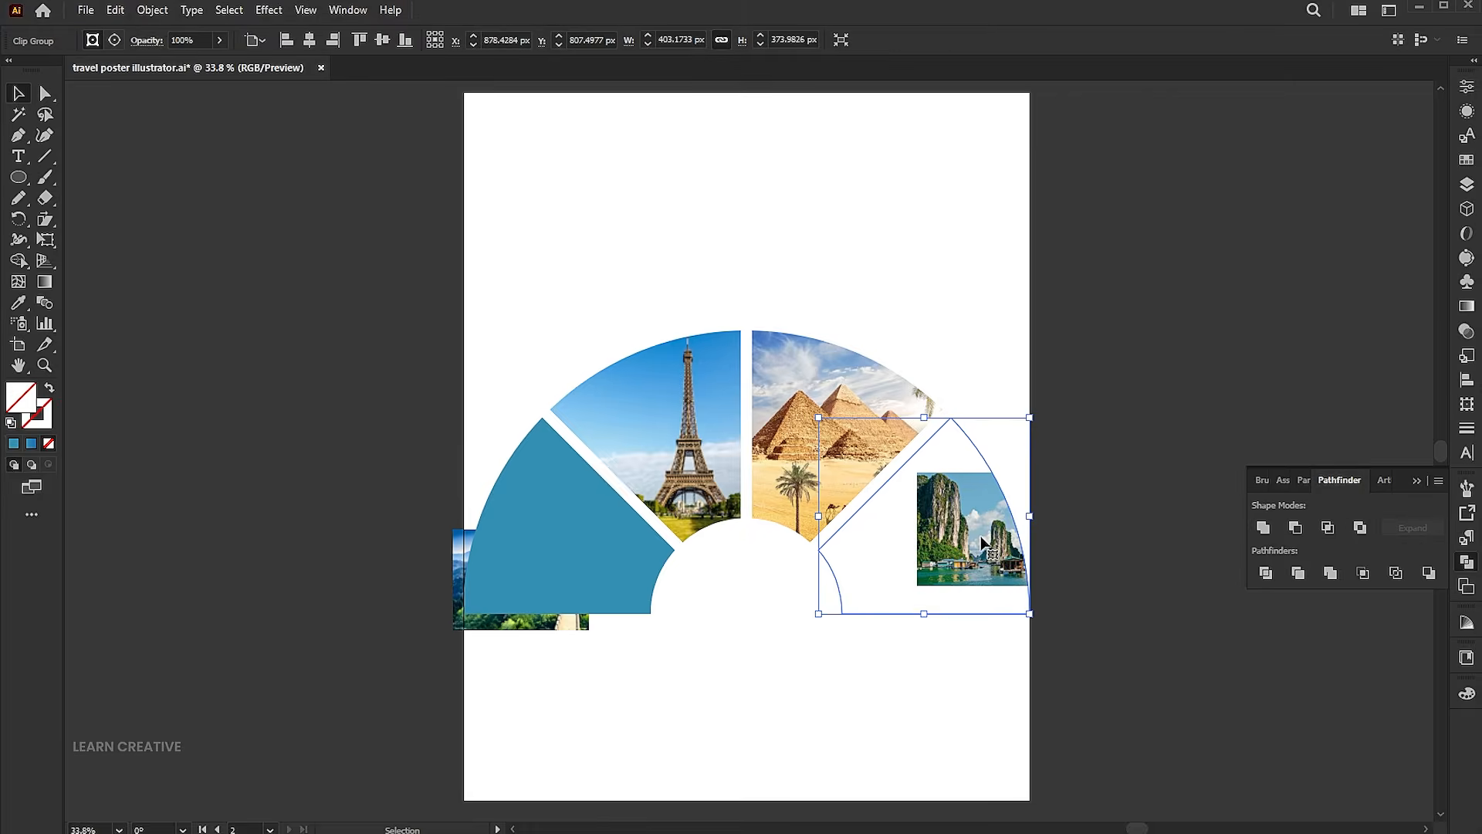
- Enlarge the Halong Bay photo inside its clip group to about 589 by 393 px and position it to fill the segment
double_click(991, 491)
left_click_drag(1004, 470, 1019, 426)
mouse_move(948, 525)
left_mouse_down()
mouse_move(888, 535)
mouse_move(950, 477)
mouse_move(973, 501)
mouse_move(958, 524)
left_mouse_up()
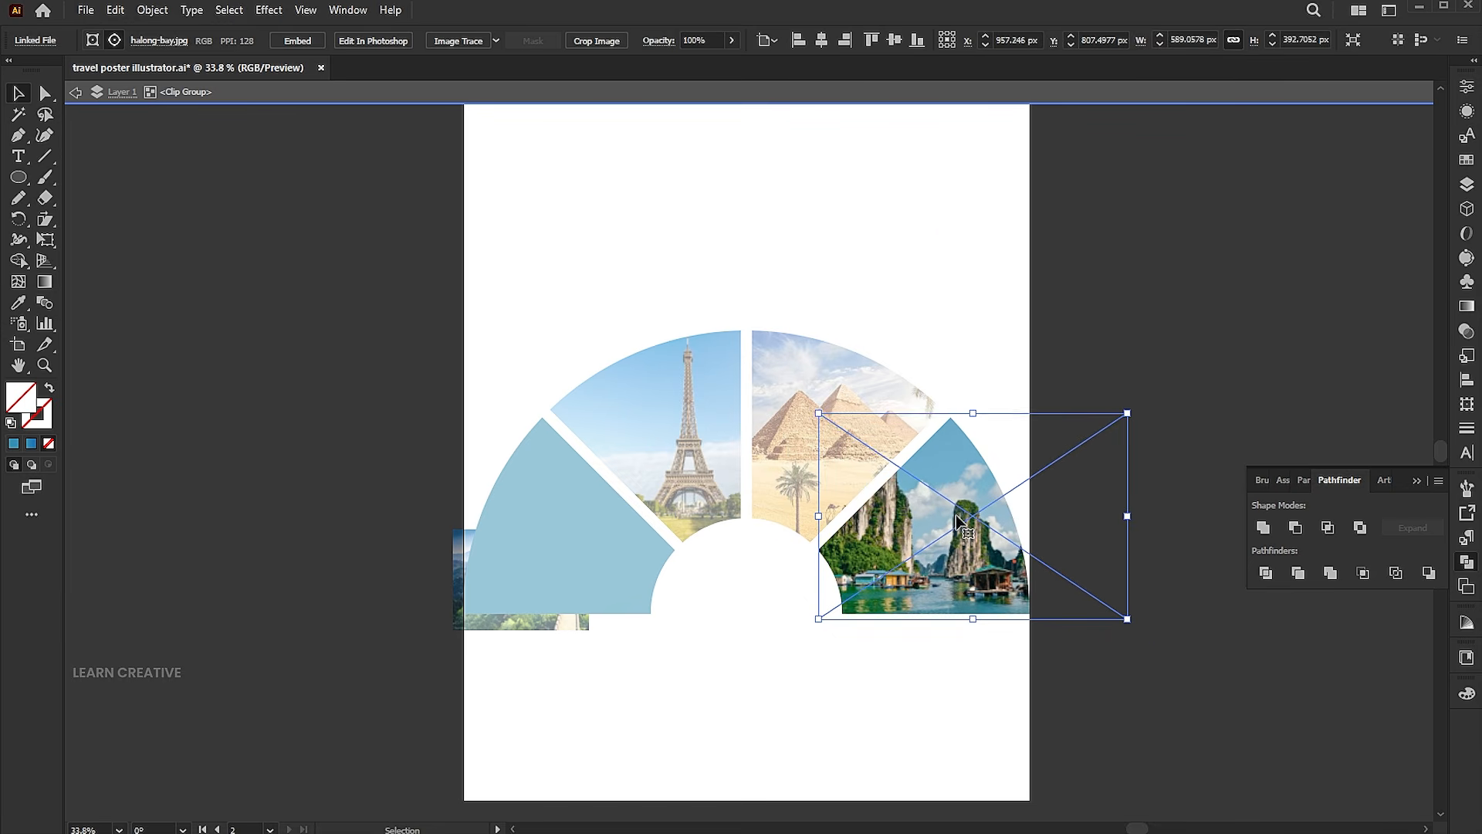
double_click(988, 342)
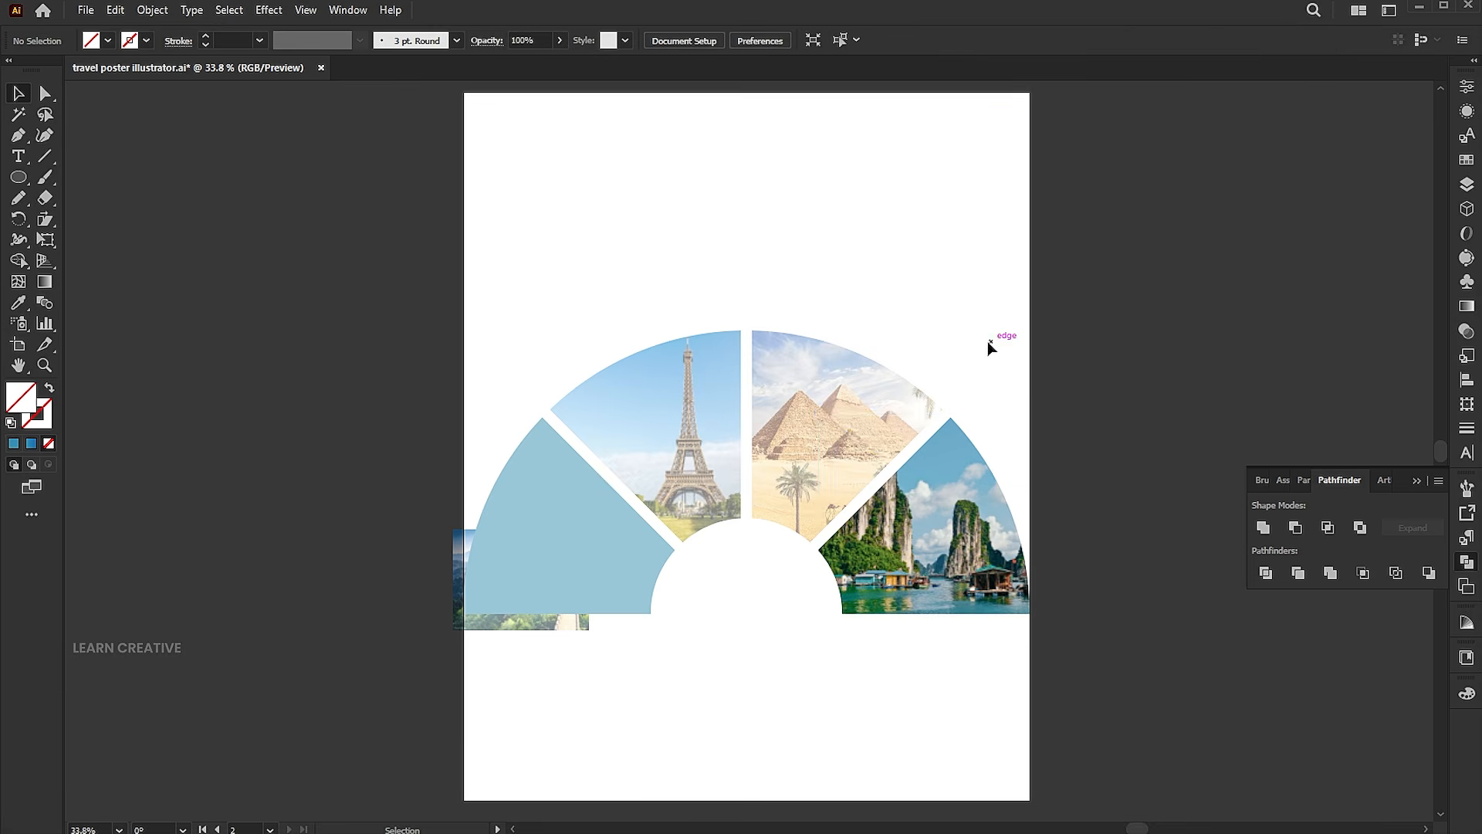
- Clip the Great Wall photo with the leftmost blue segment, and enlarge and position it inside the mask to fill the segment
right_click(561, 572)
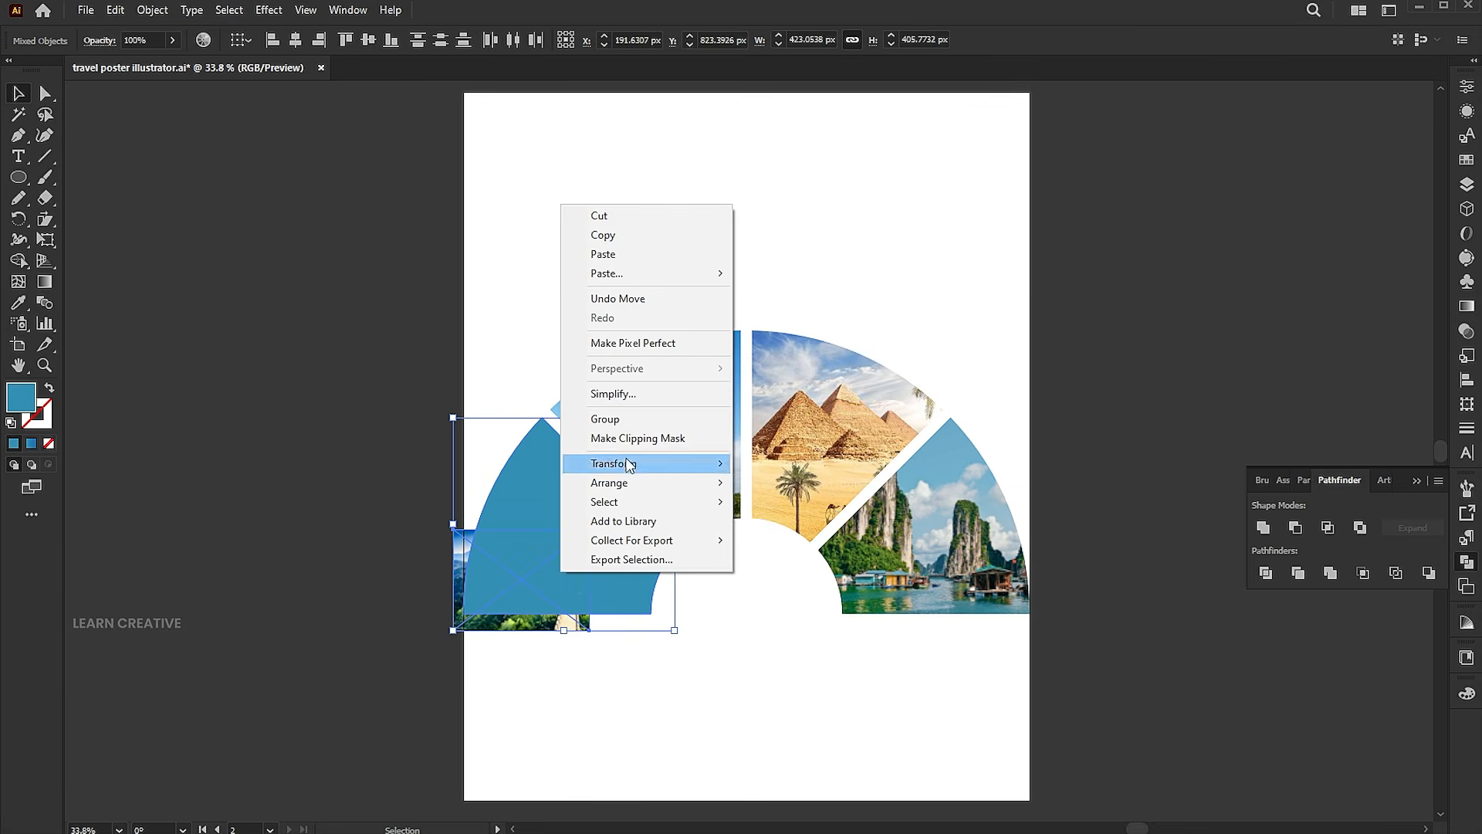
left_click(618, 434)
double_click(545, 578)
left_click_drag(596, 523, 670, 484)
left_click_drag(599, 571, 592, 515)
left_click_drag(713, 418, 720, 414)
left_click_drag(562, 562, 579, 562)
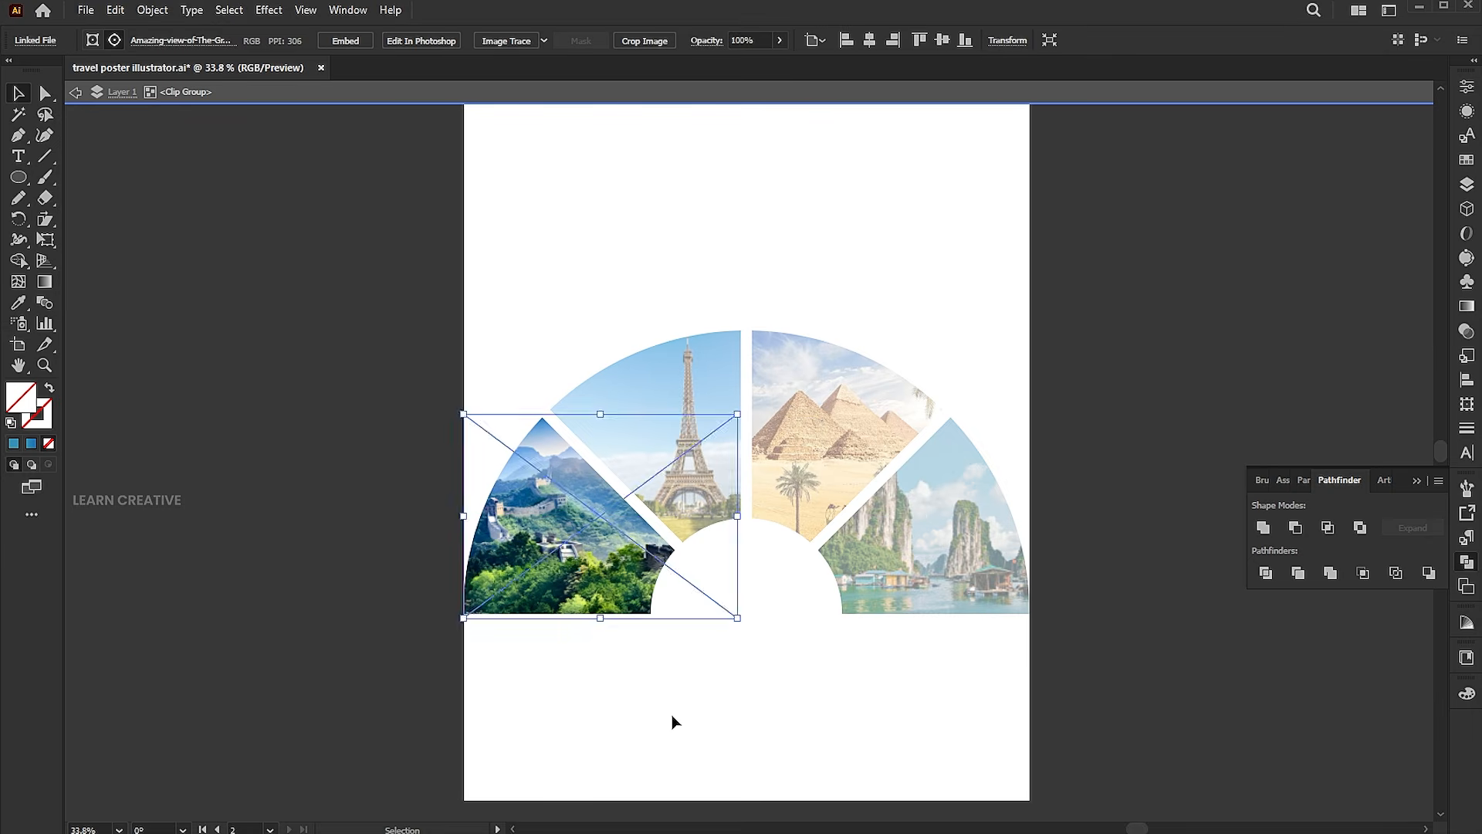
double_click(673, 723)
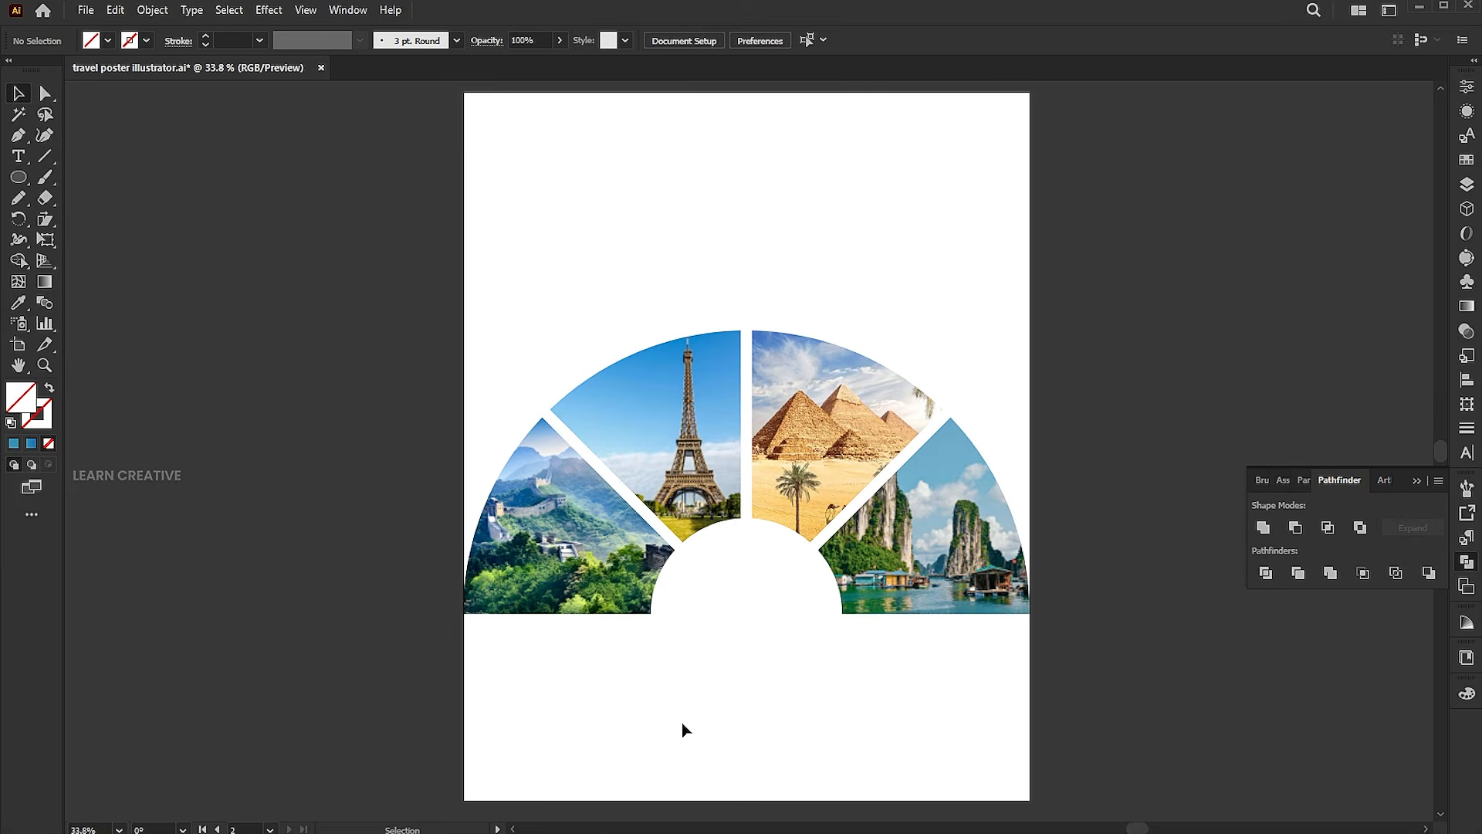
- Draw a rectangle about 1080 by 359 px covering the artboard's full width from the half ring's base to the bottom edge
left_click(19, 177)
left_click(74, 186)
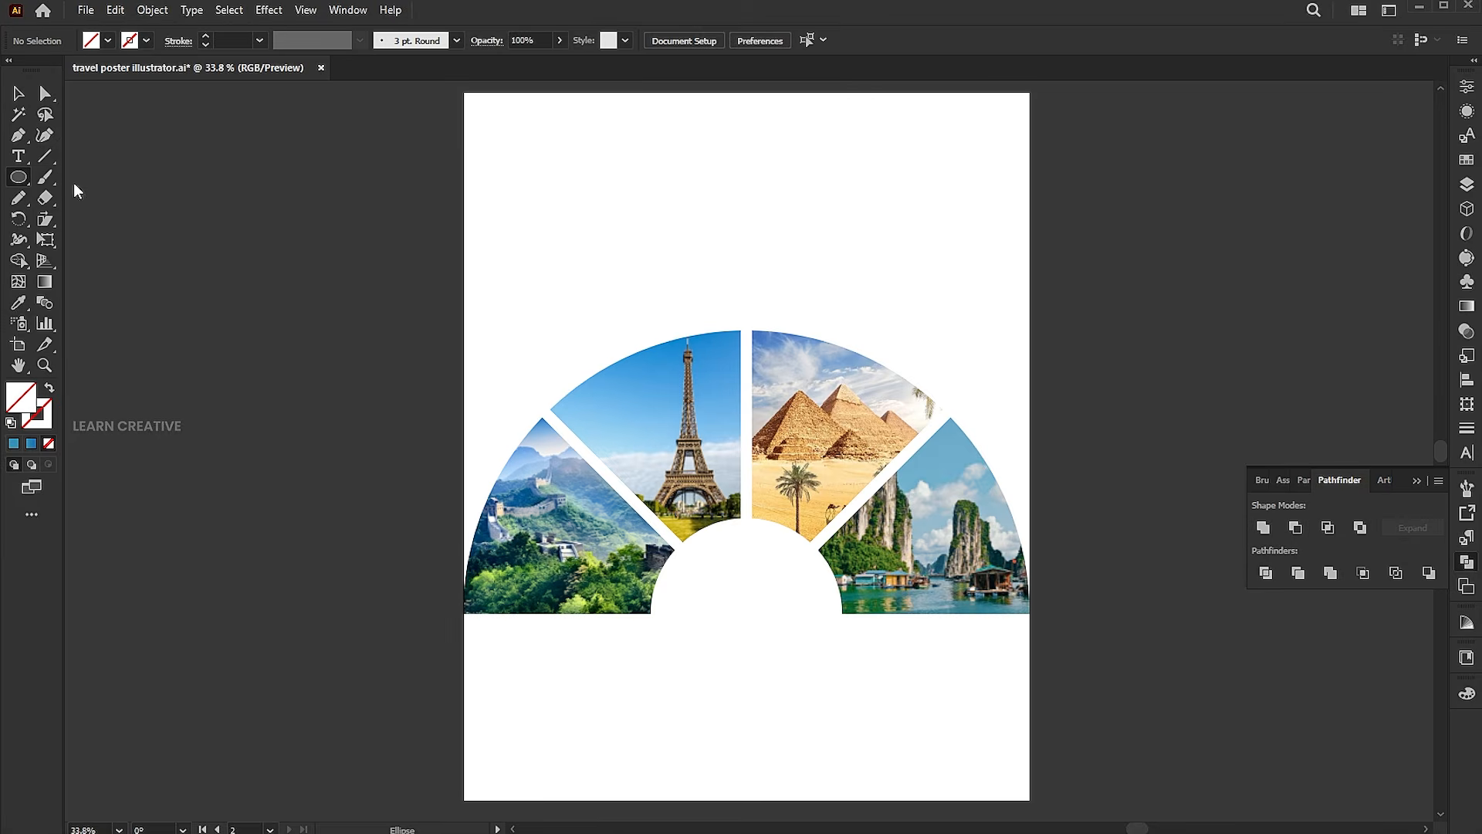
left_click_drag(1033, 799, 464, 610)
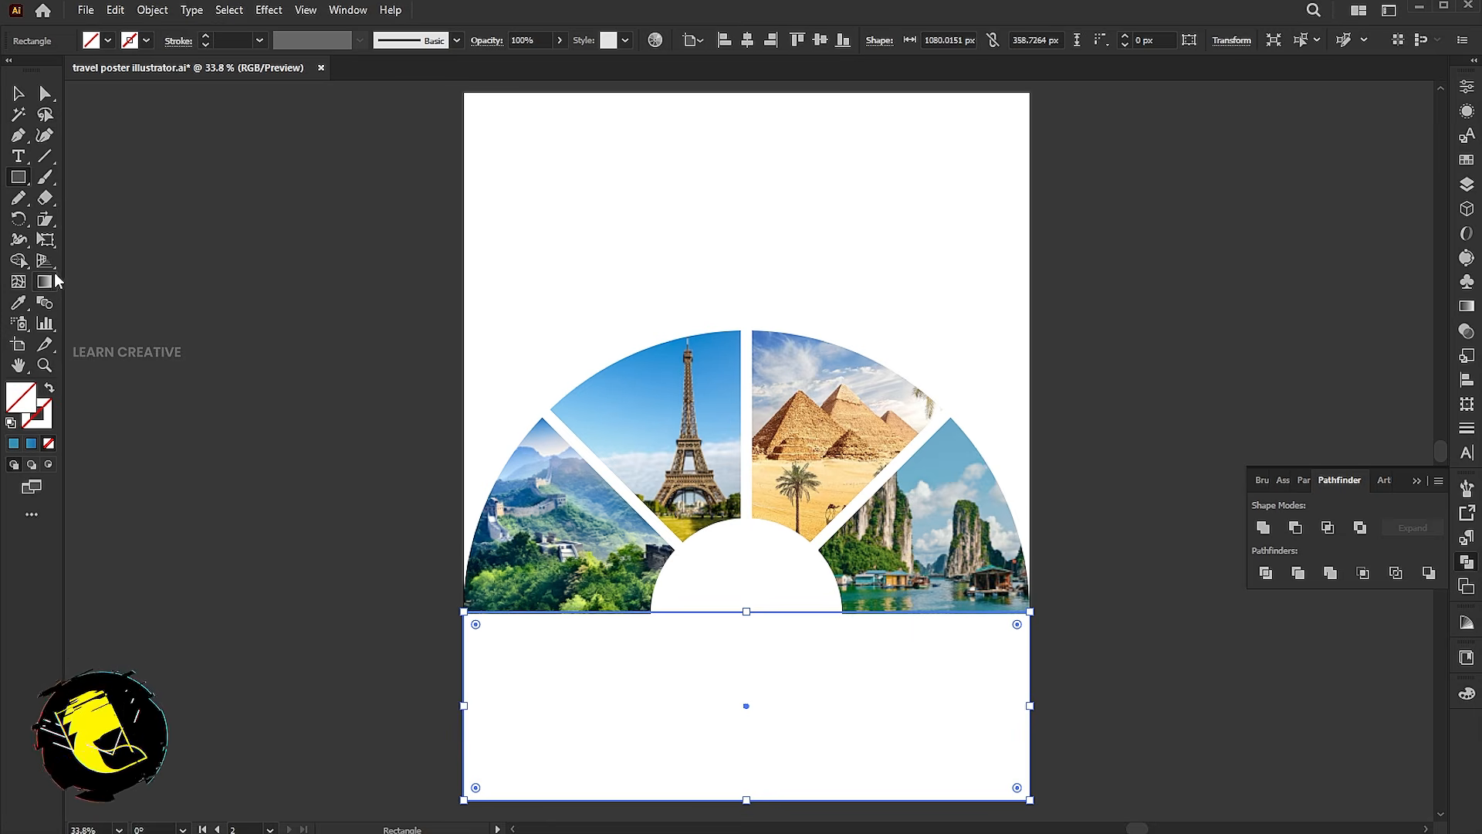
- Add an anchor point at the middle of the rectangle's top edge and raise it into a peak, making the shape about 622 px tall
key("p")
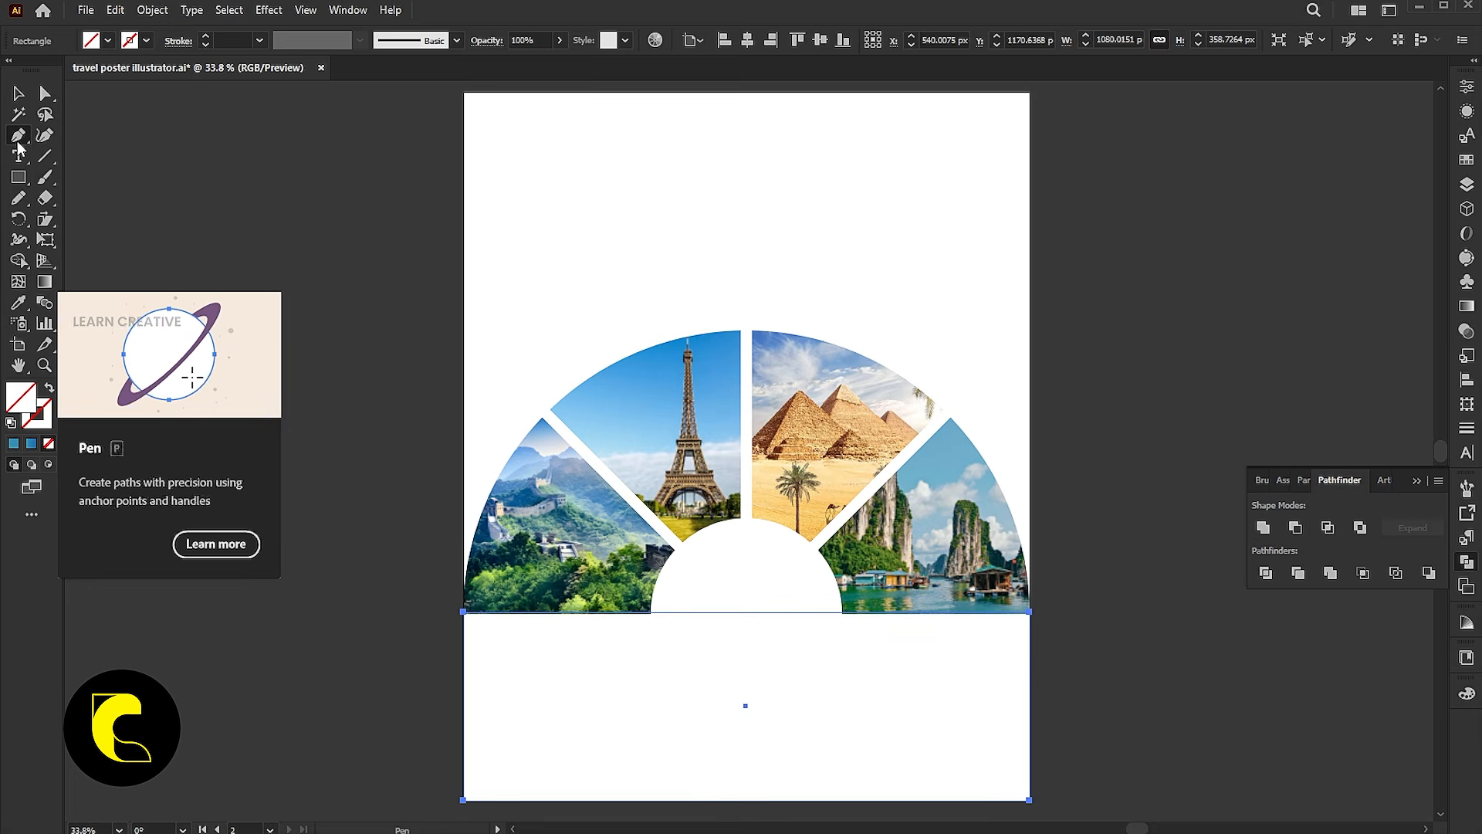
left_click(746, 612)
left_click(48, 95)
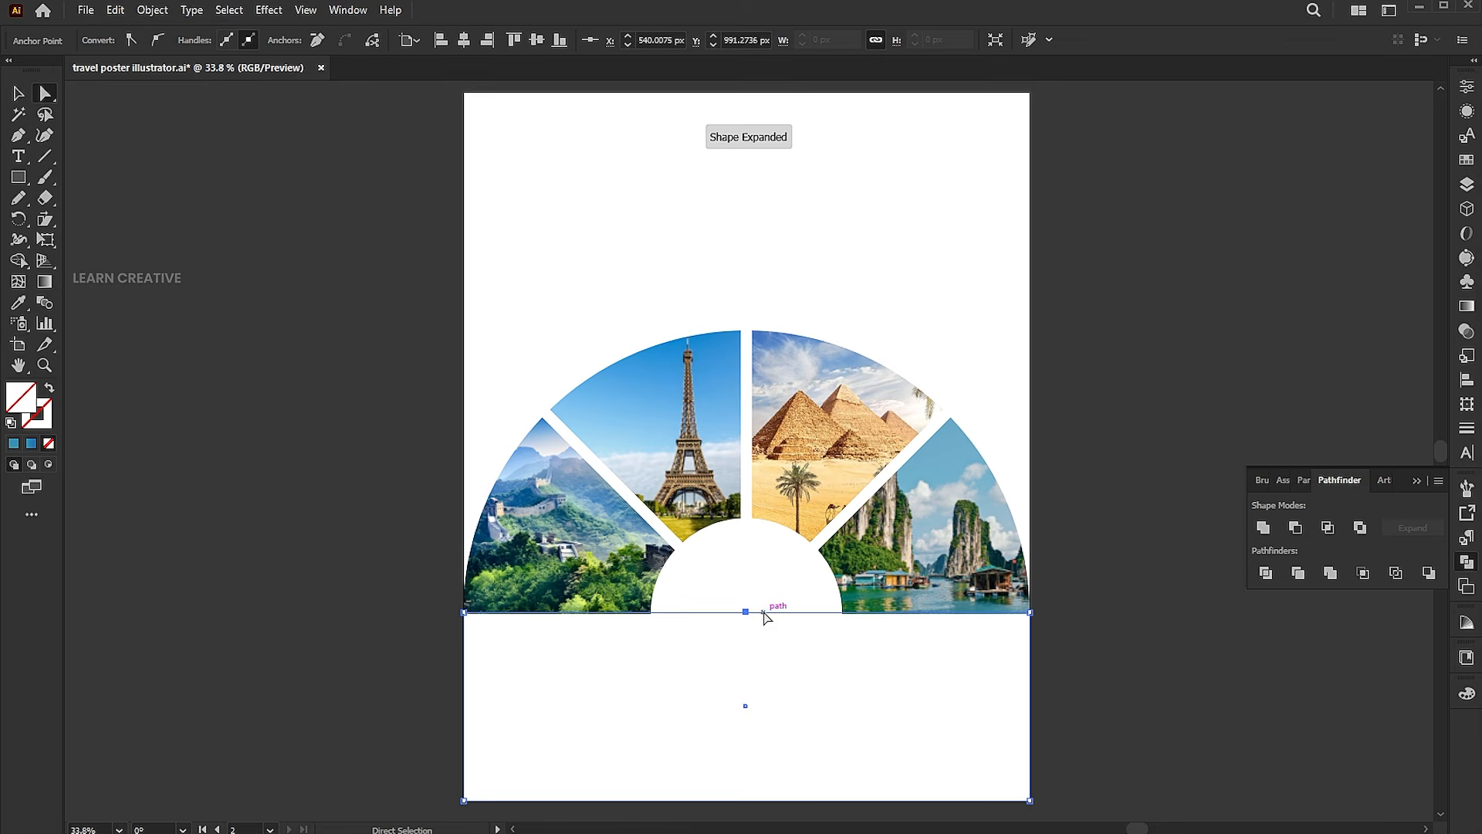
left_click_drag(743, 612, 745, 474)
key("v")
- Fill the peaked shape with a linear gradient from the teal-blue swatch to the darker blue swatch
left_click(13, 444)
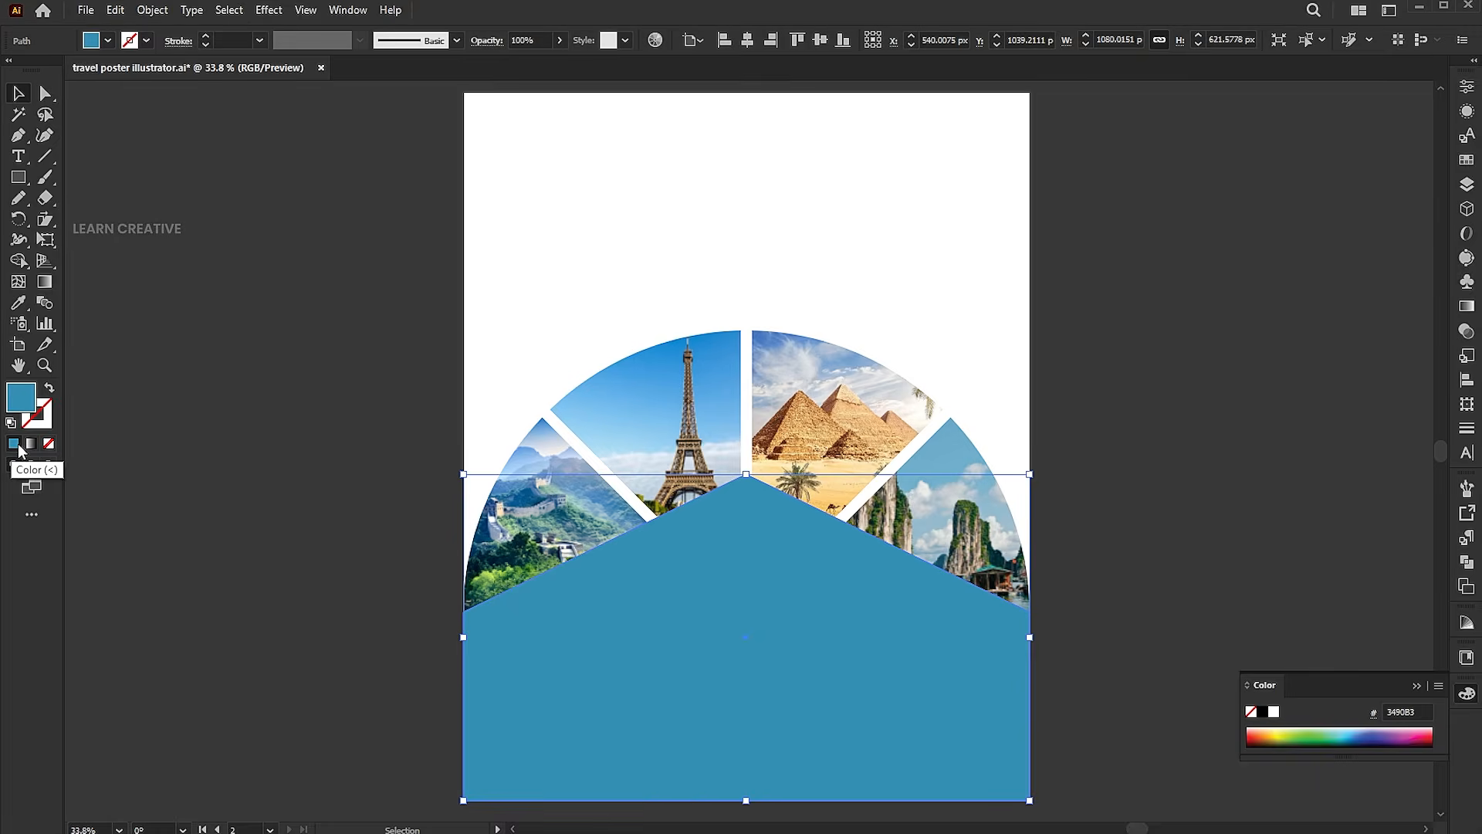
left_click(32, 452)
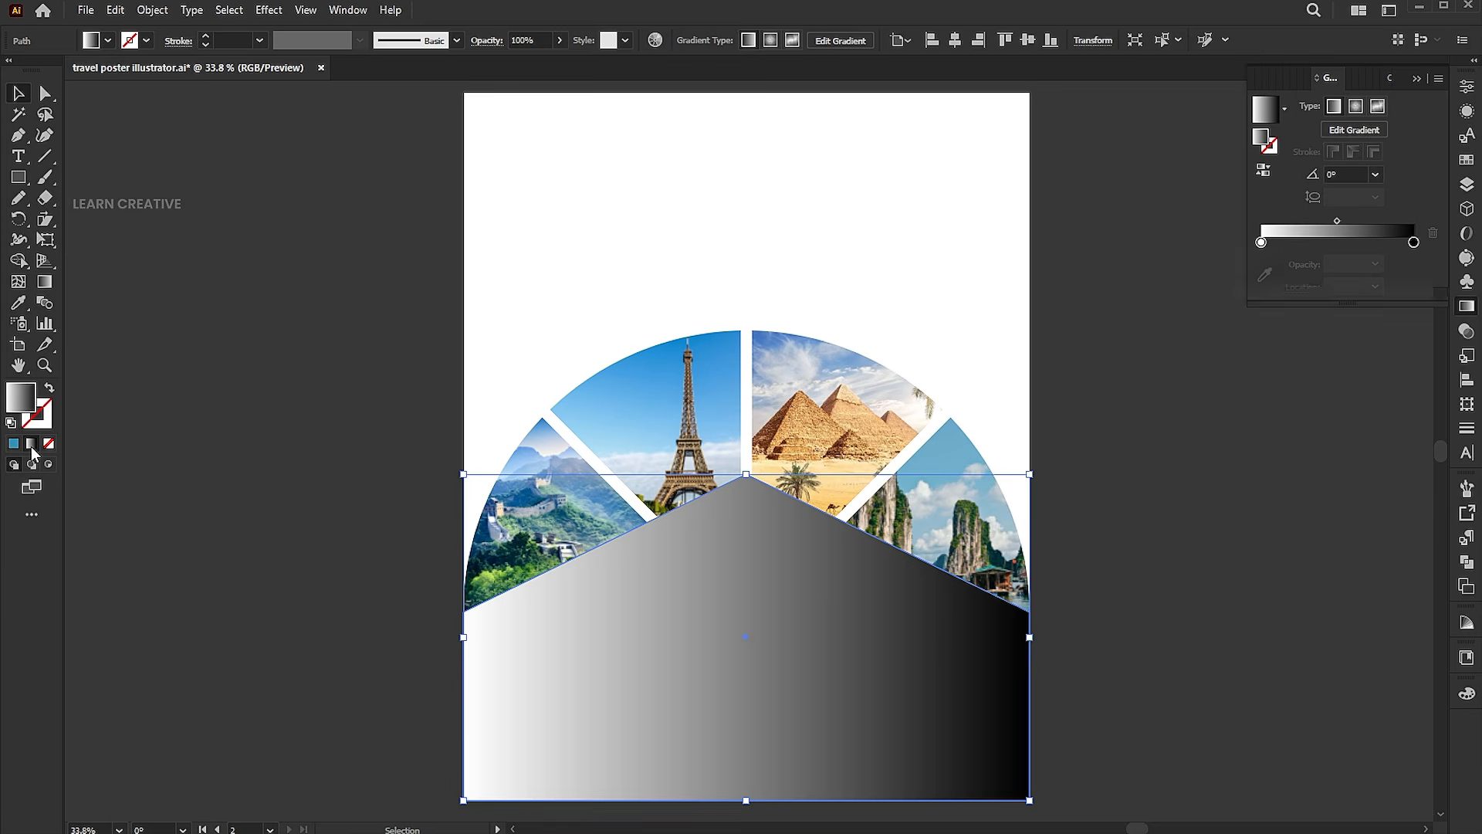
double_click(1259, 243)
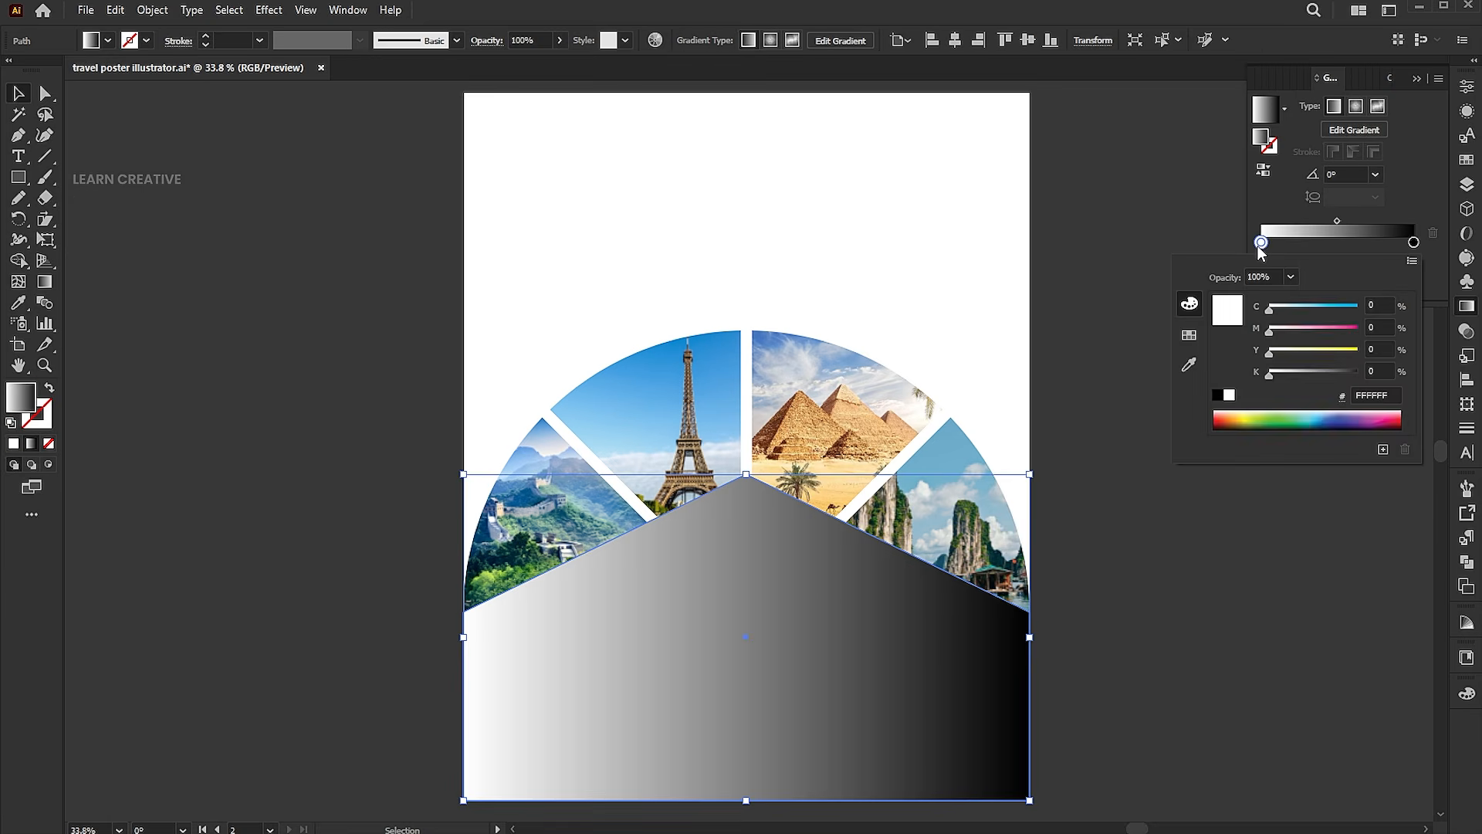
left_click(1189, 335)
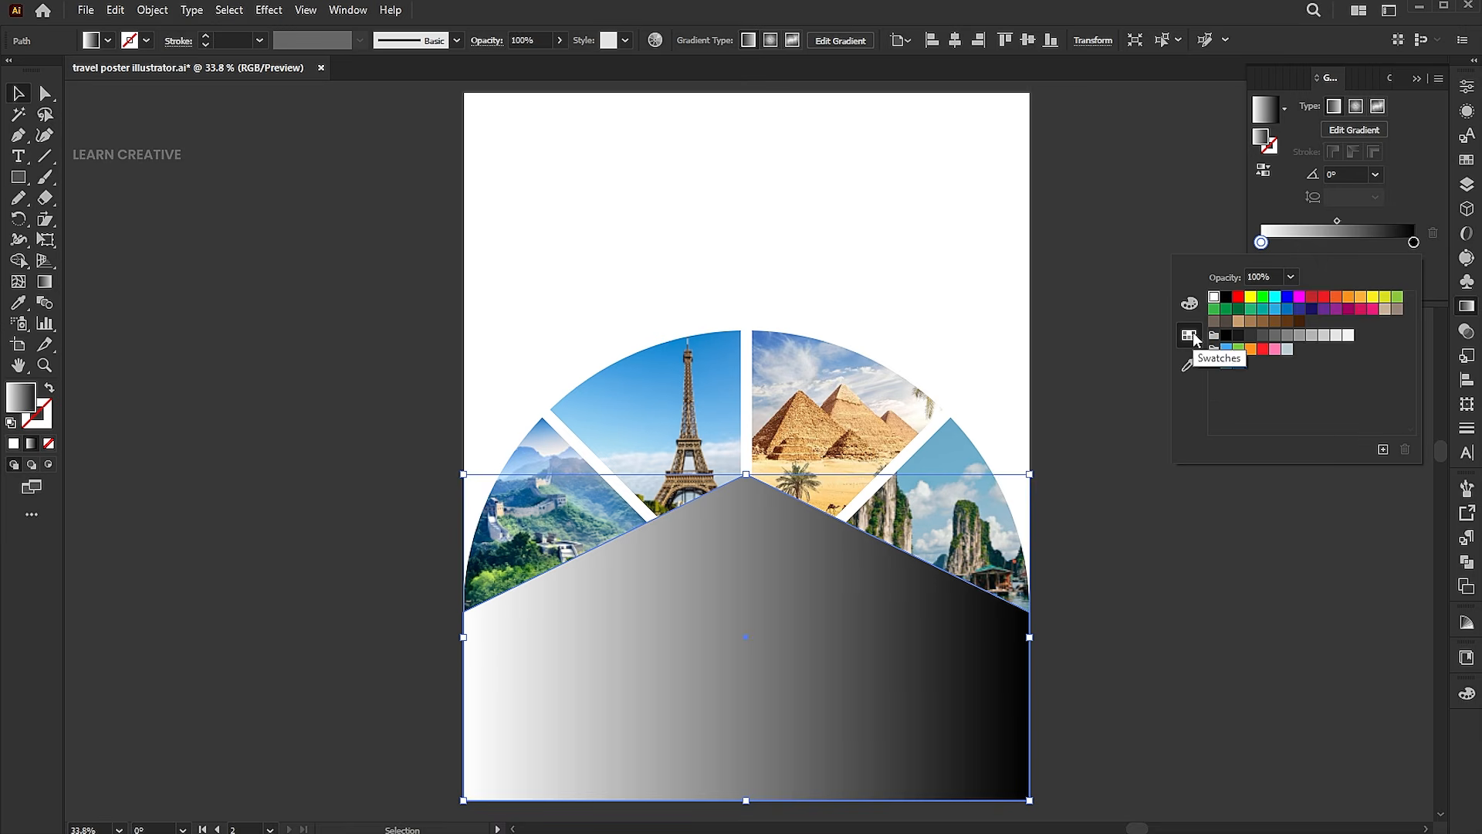
left_click(1227, 363)
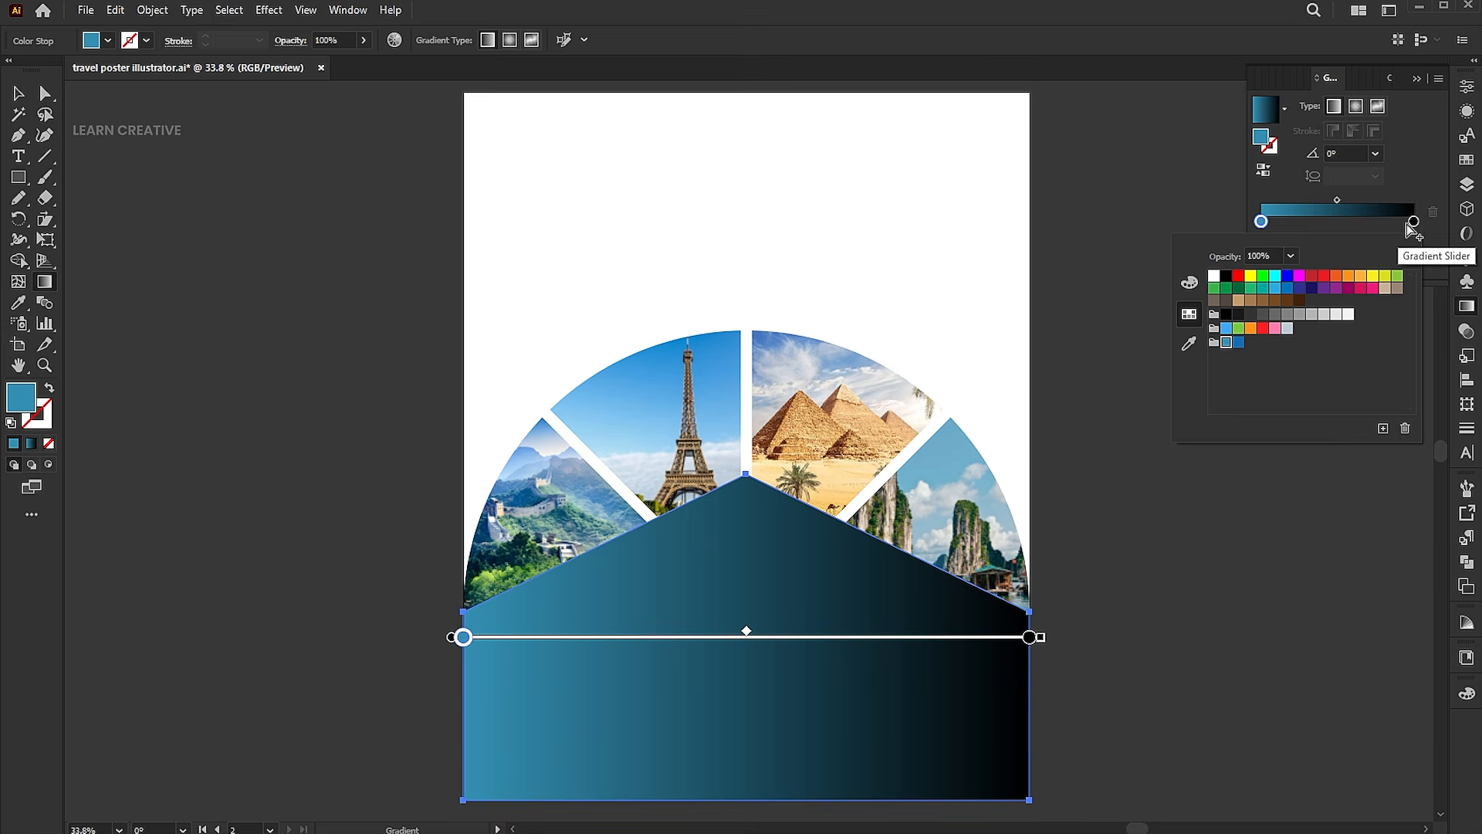
double_click(1414, 223)
left_click(1239, 343)
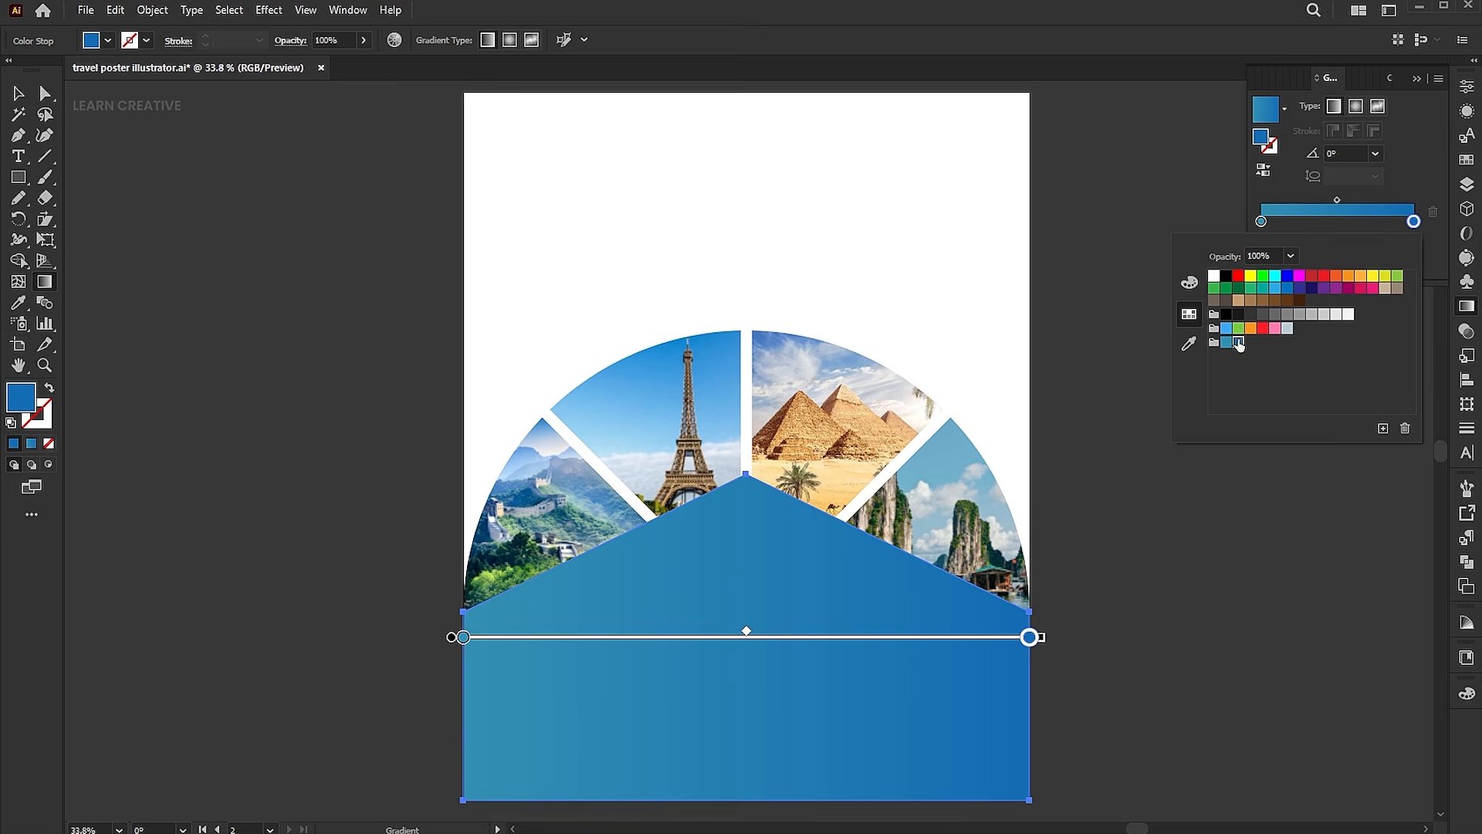
left_click(1341, 229)
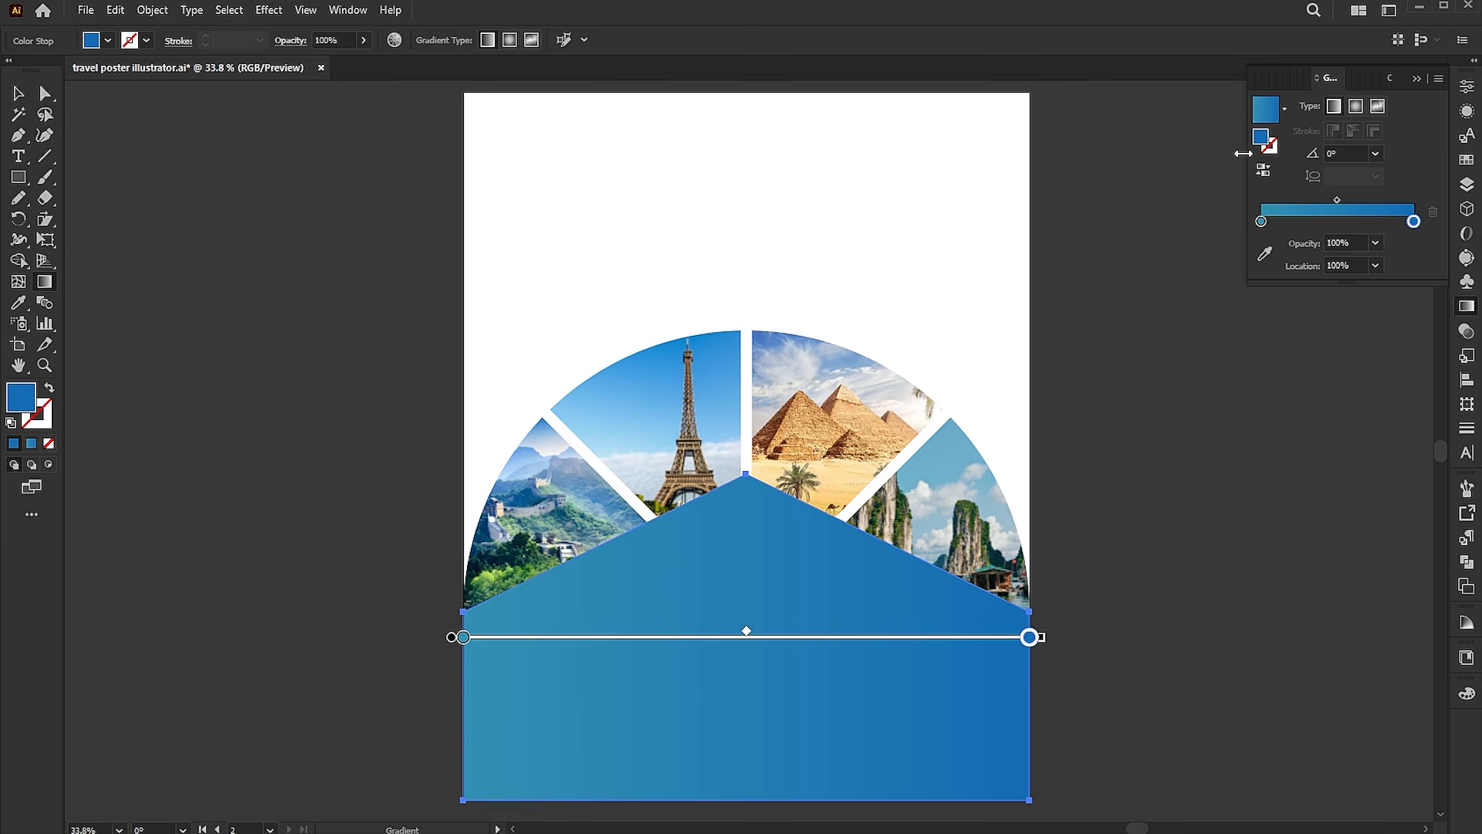
- Set the peaked shape's gradient angle to 90° and reverse the gradient direction
type("90")
key("Return")
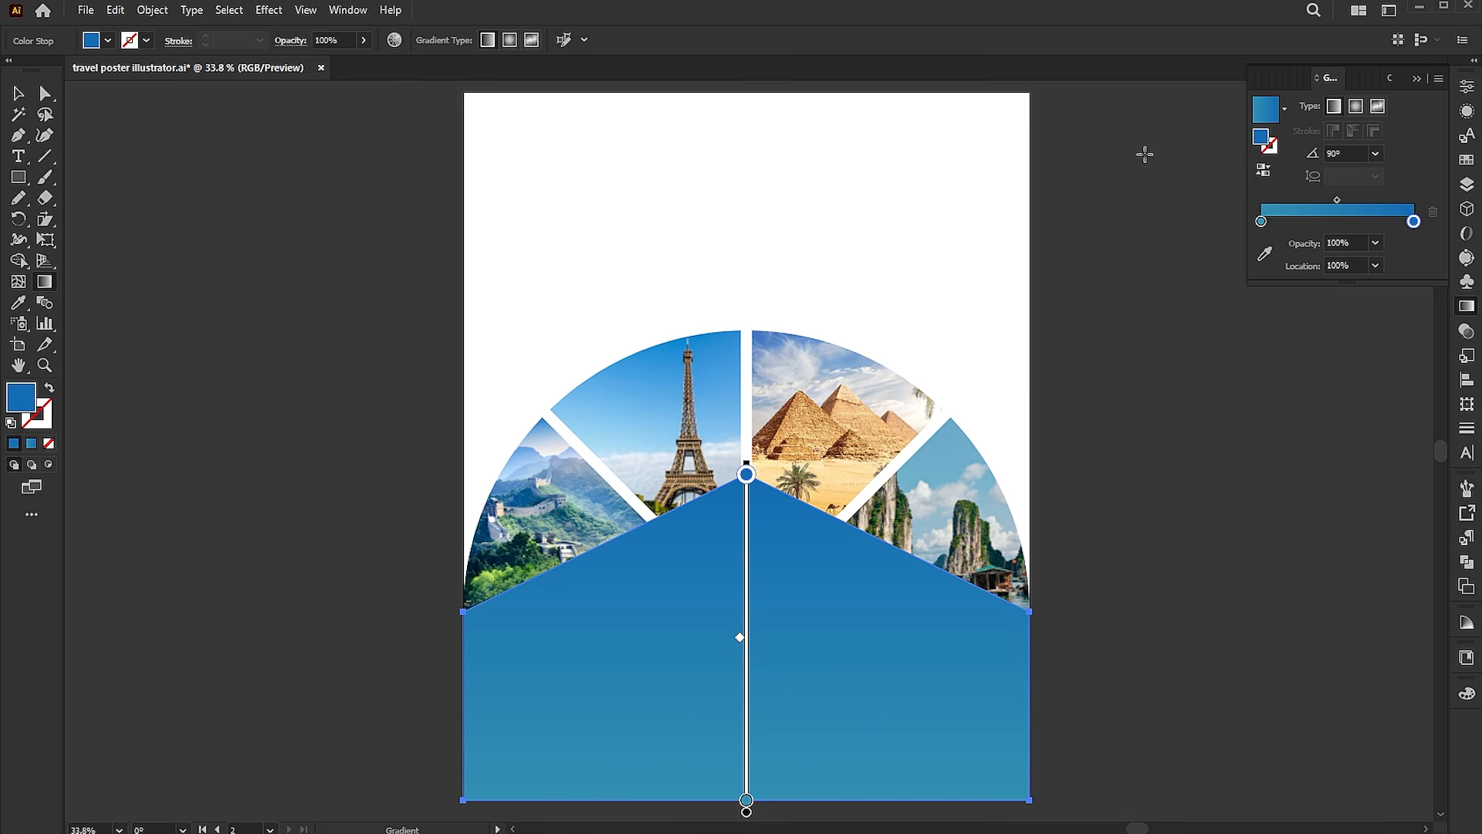
left_click(1264, 172)
key("v")
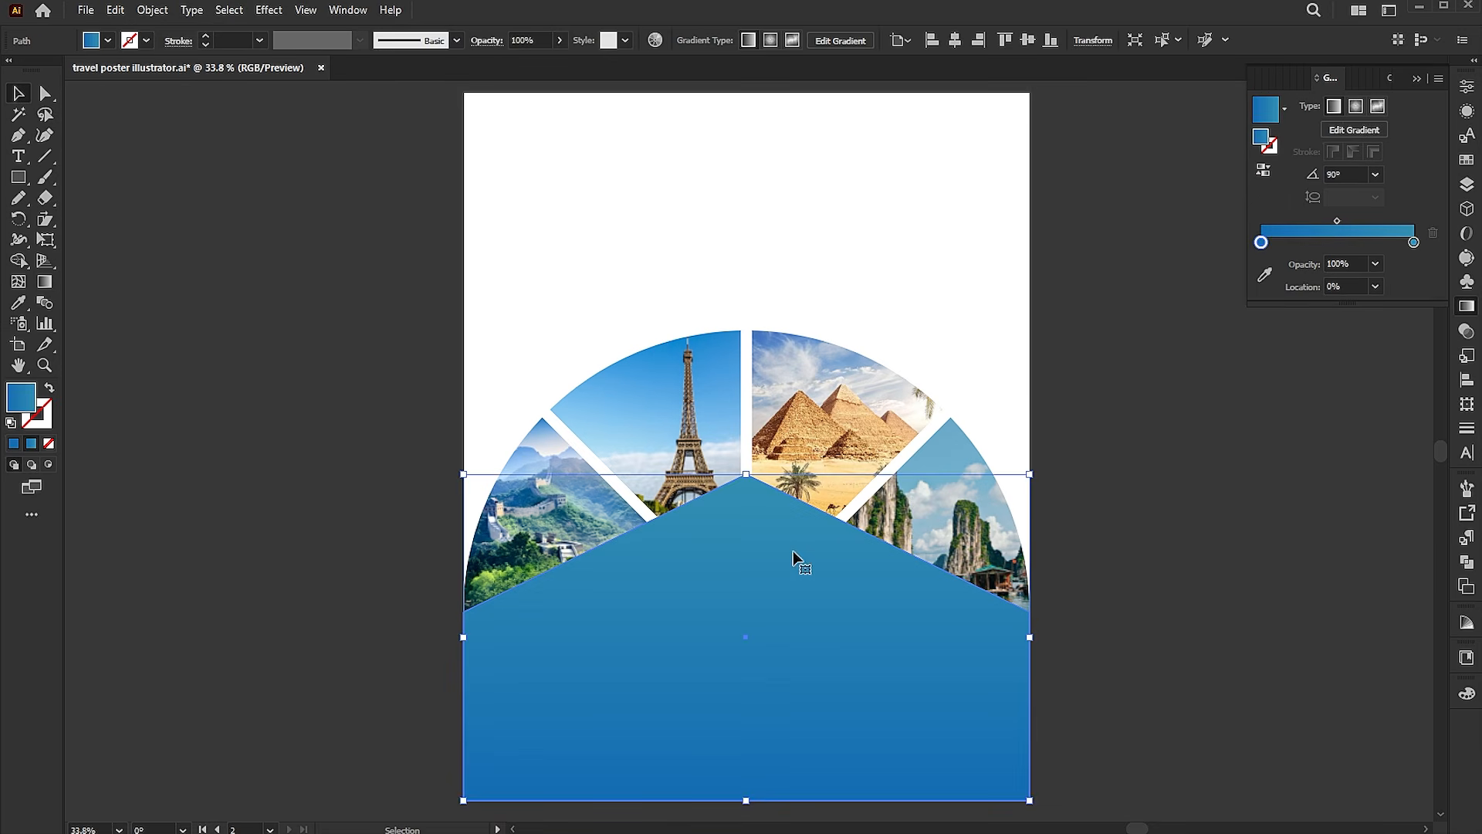
- Send the gradient-filled peaked shape to the back, behind the photo segments
right_click(772, 559)
mouse_move(853, 477)
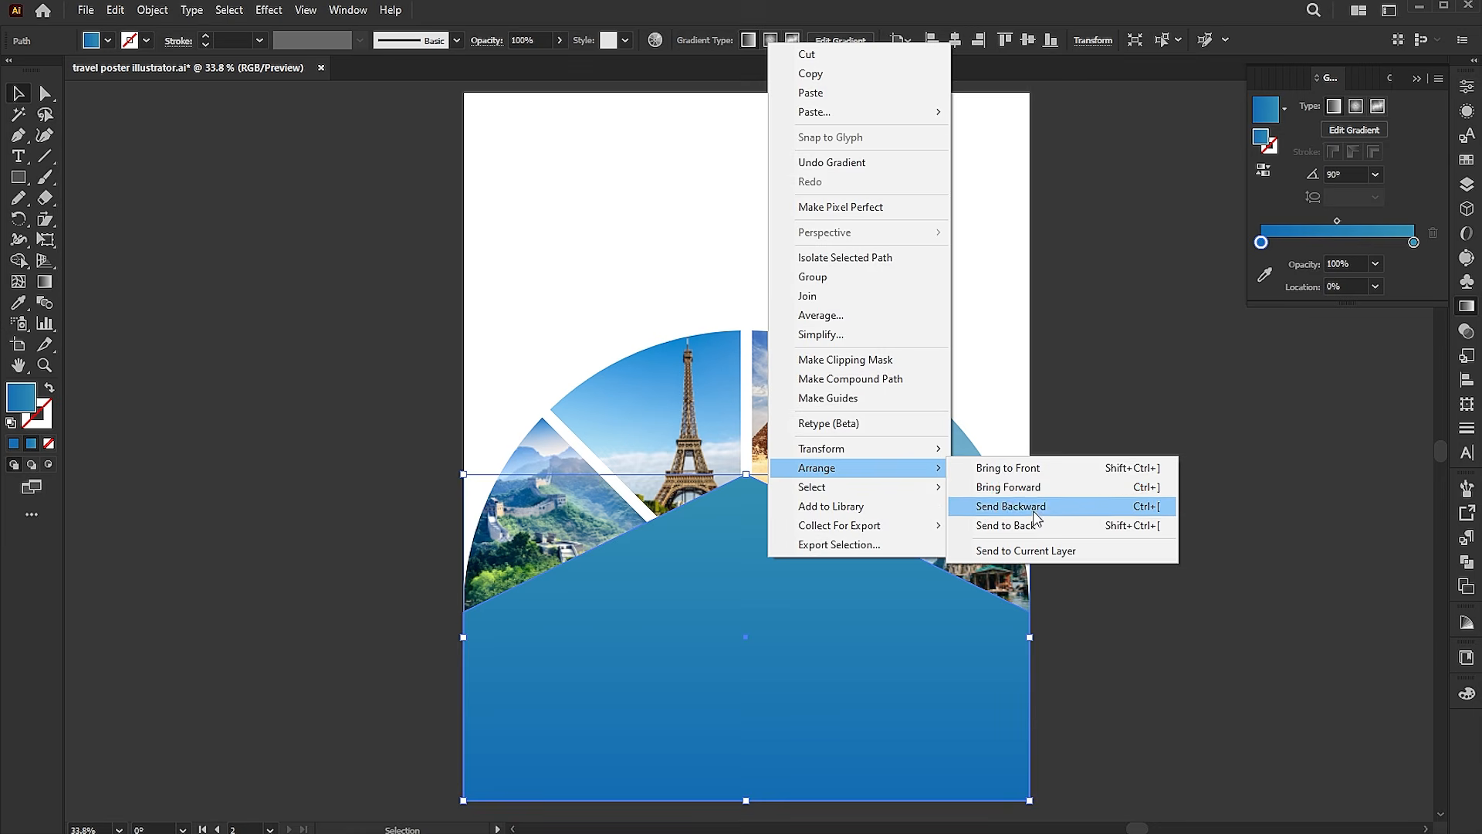
left_click(1088, 525)
left_click(224, 194)
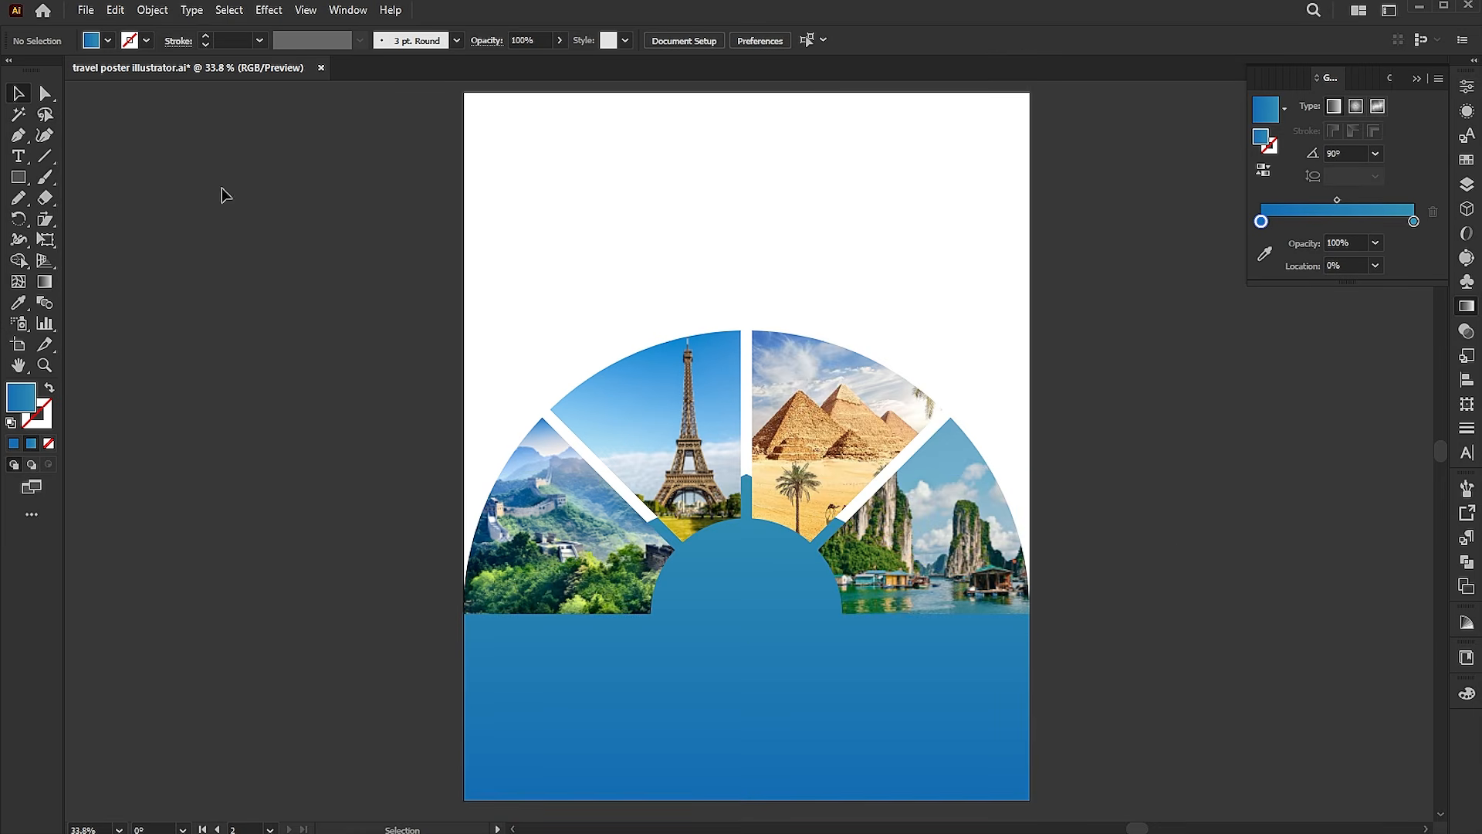
- Paste the copied ring segments in front of the photos and make them a compound path
left_click(120, 12)
left_click(154, 132)
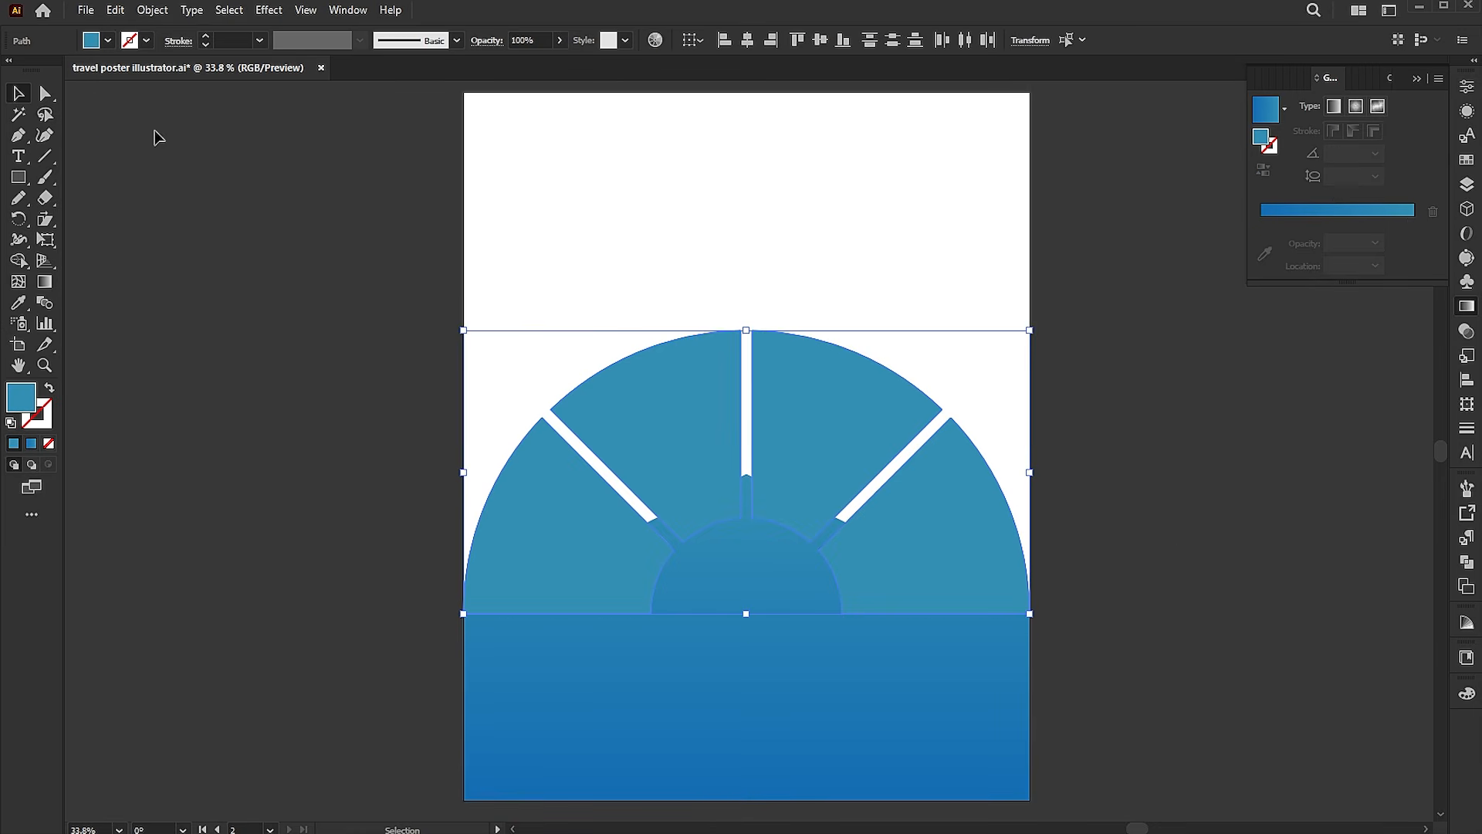
right_click(657, 394)
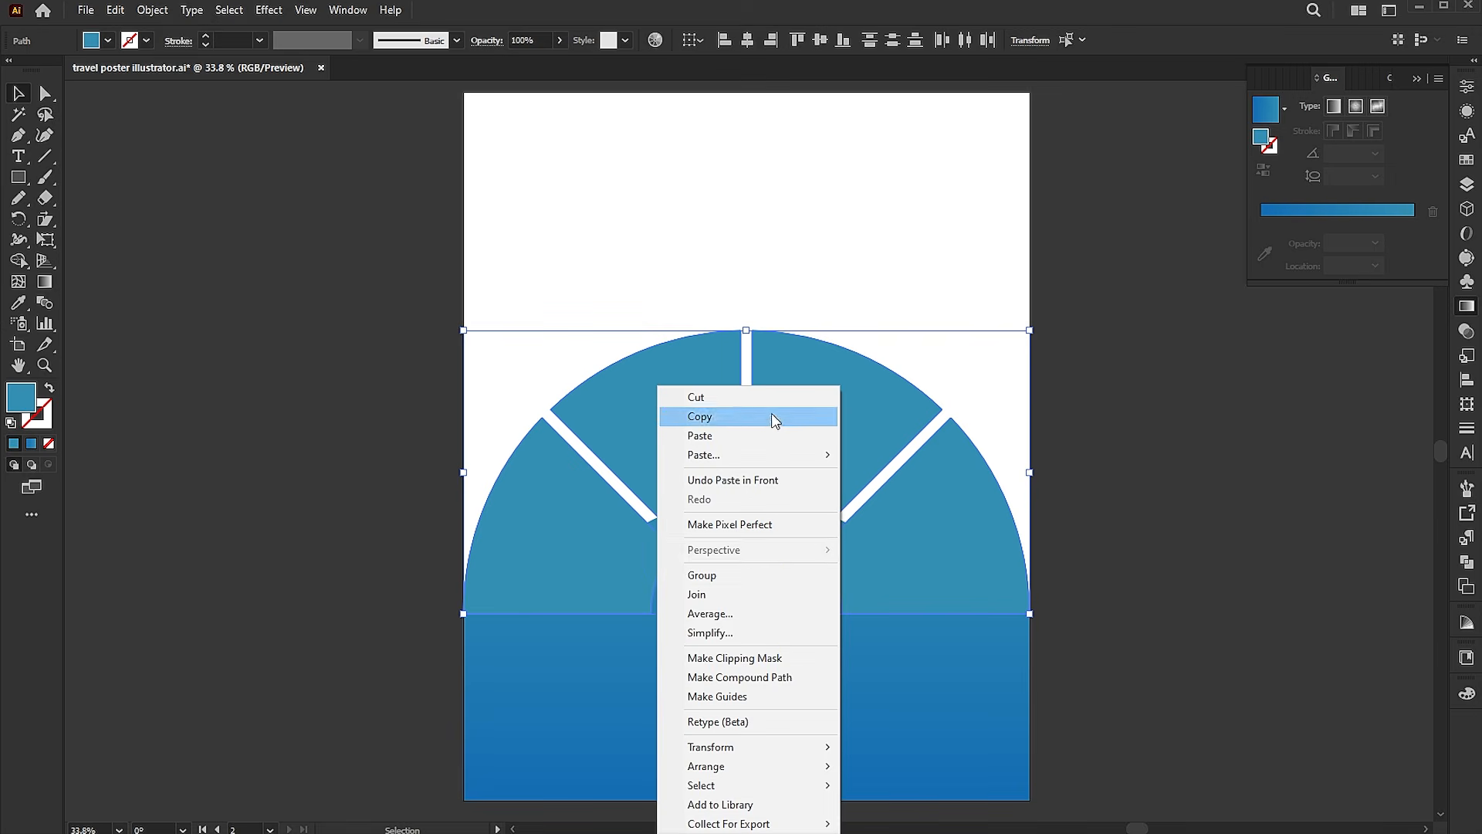
left_click(743, 678)
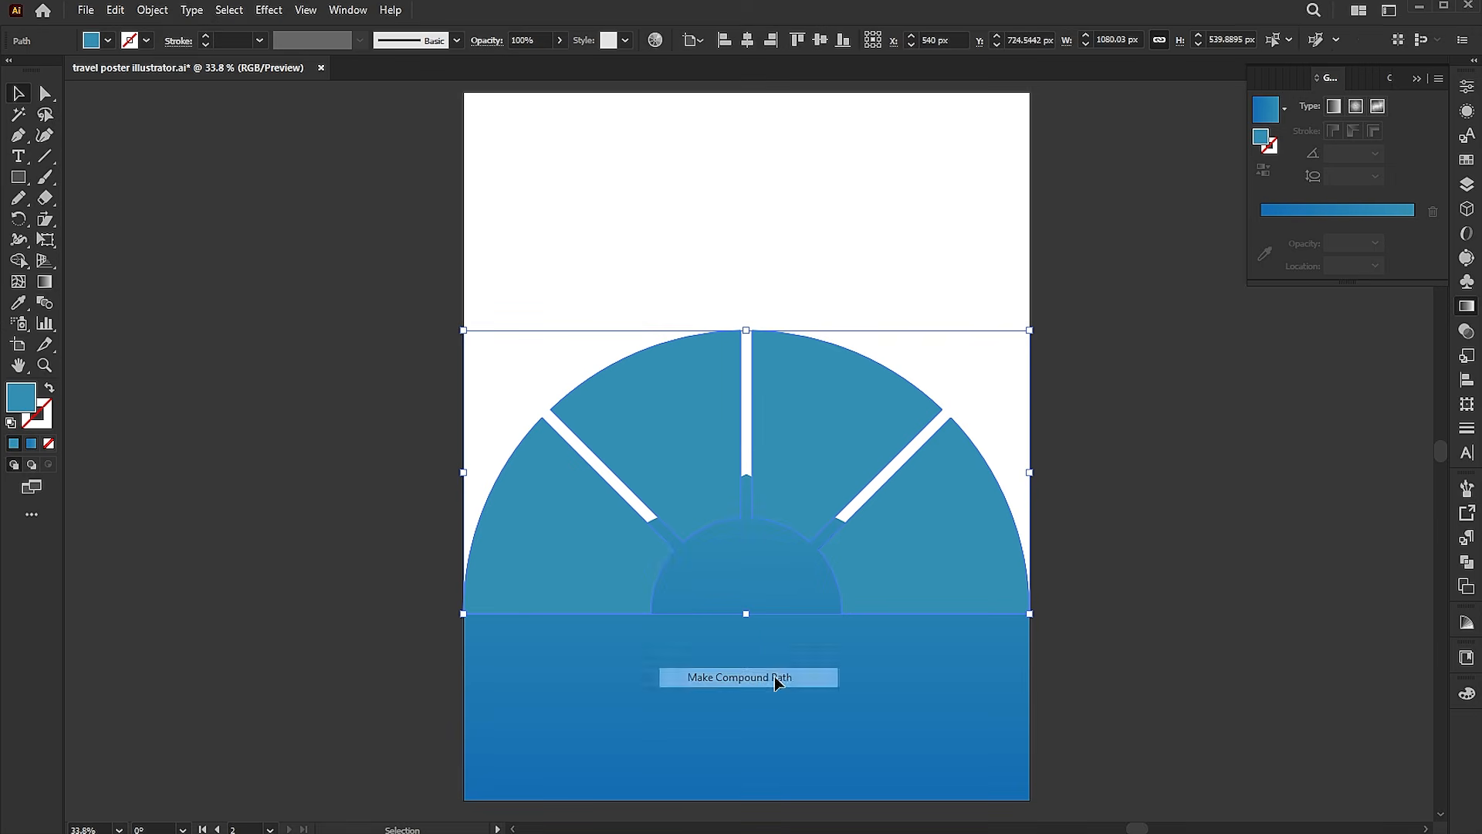
- Swap the compound path's fill and stroke so it has no fill, and set the stroke color to FFFFFF
left_click(48, 388)
double_click(36, 413)
type("ffffff")
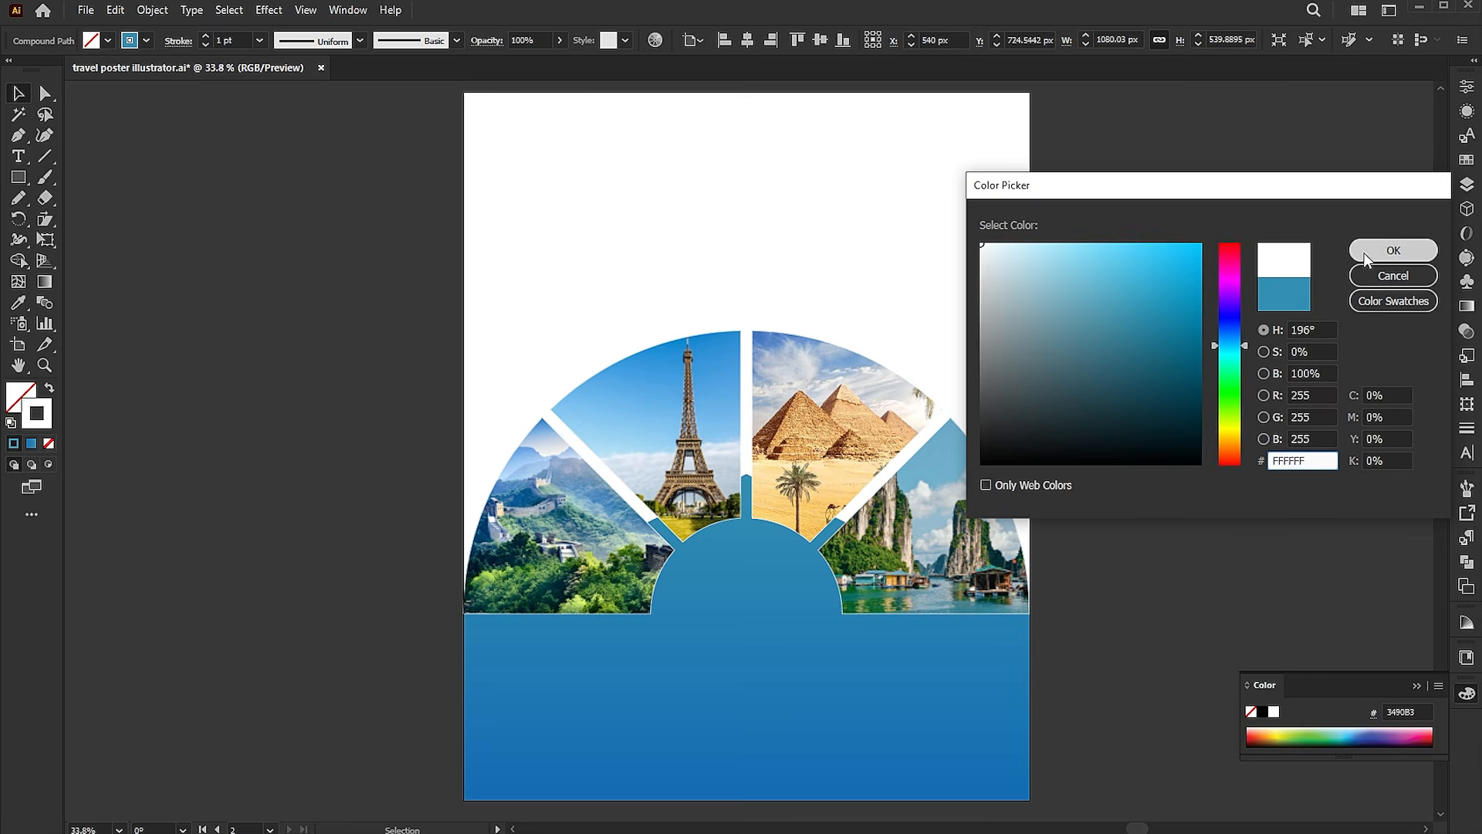
left_click(1393, 251)
- Align the compound path's white stroke to the outside and set its weight to 20 pt
left_click(180, 42)
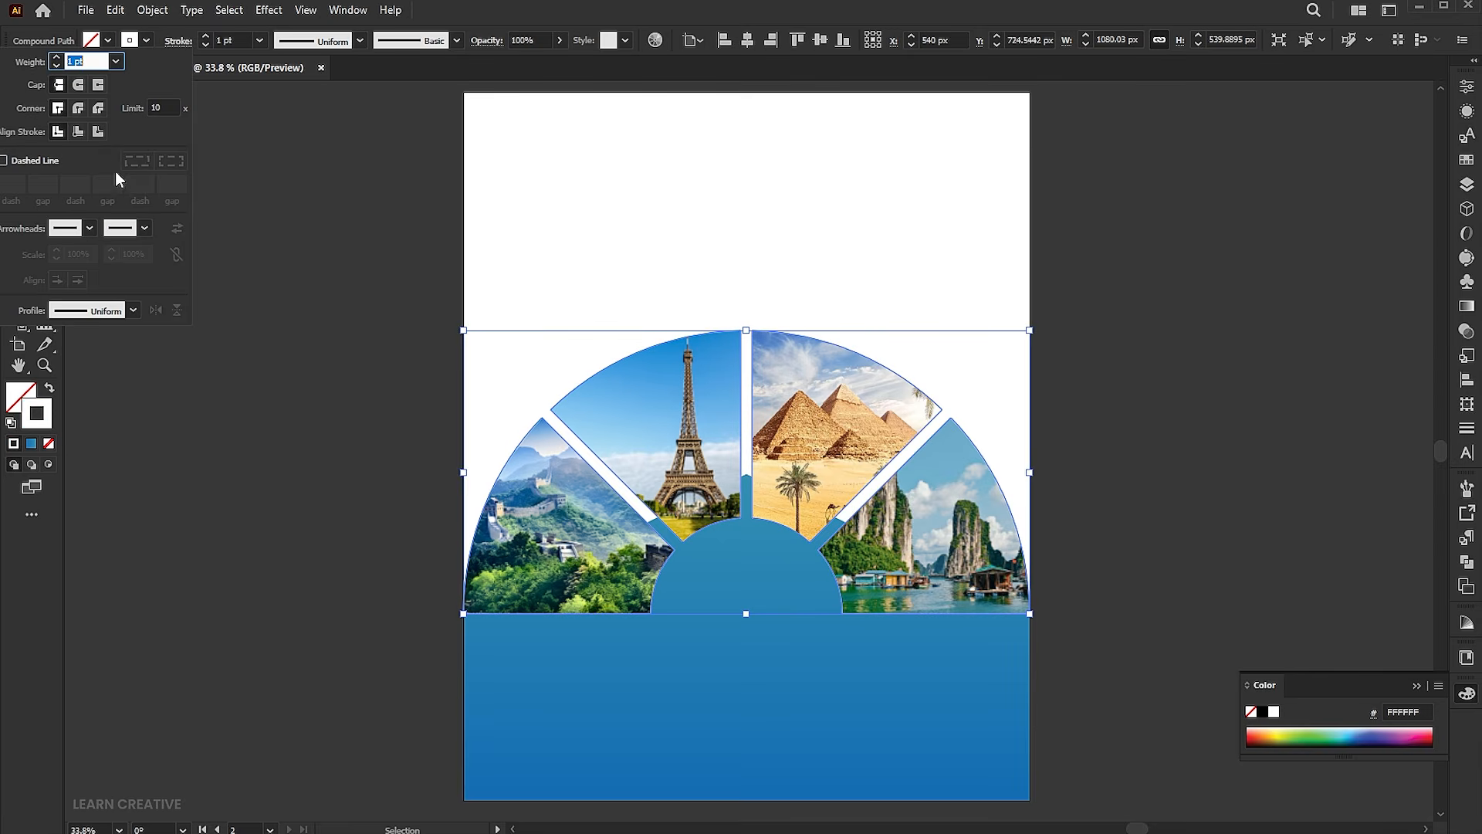
left_click(81, 133)
left_click(99, 134)
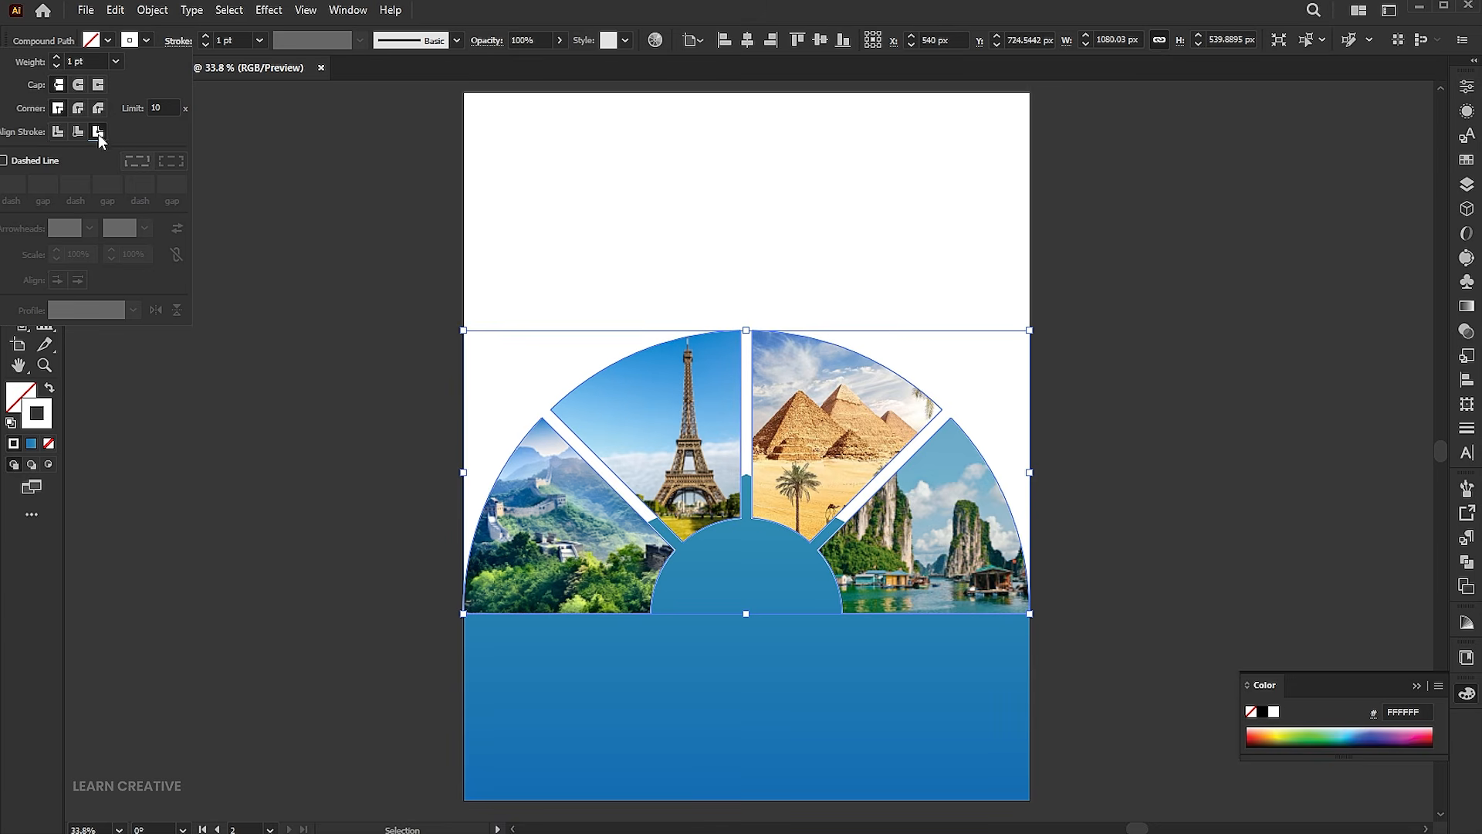
left_click(237, 40)
scroll(237, 39, "up", 10)
scroll(238, 40, "up", 9)
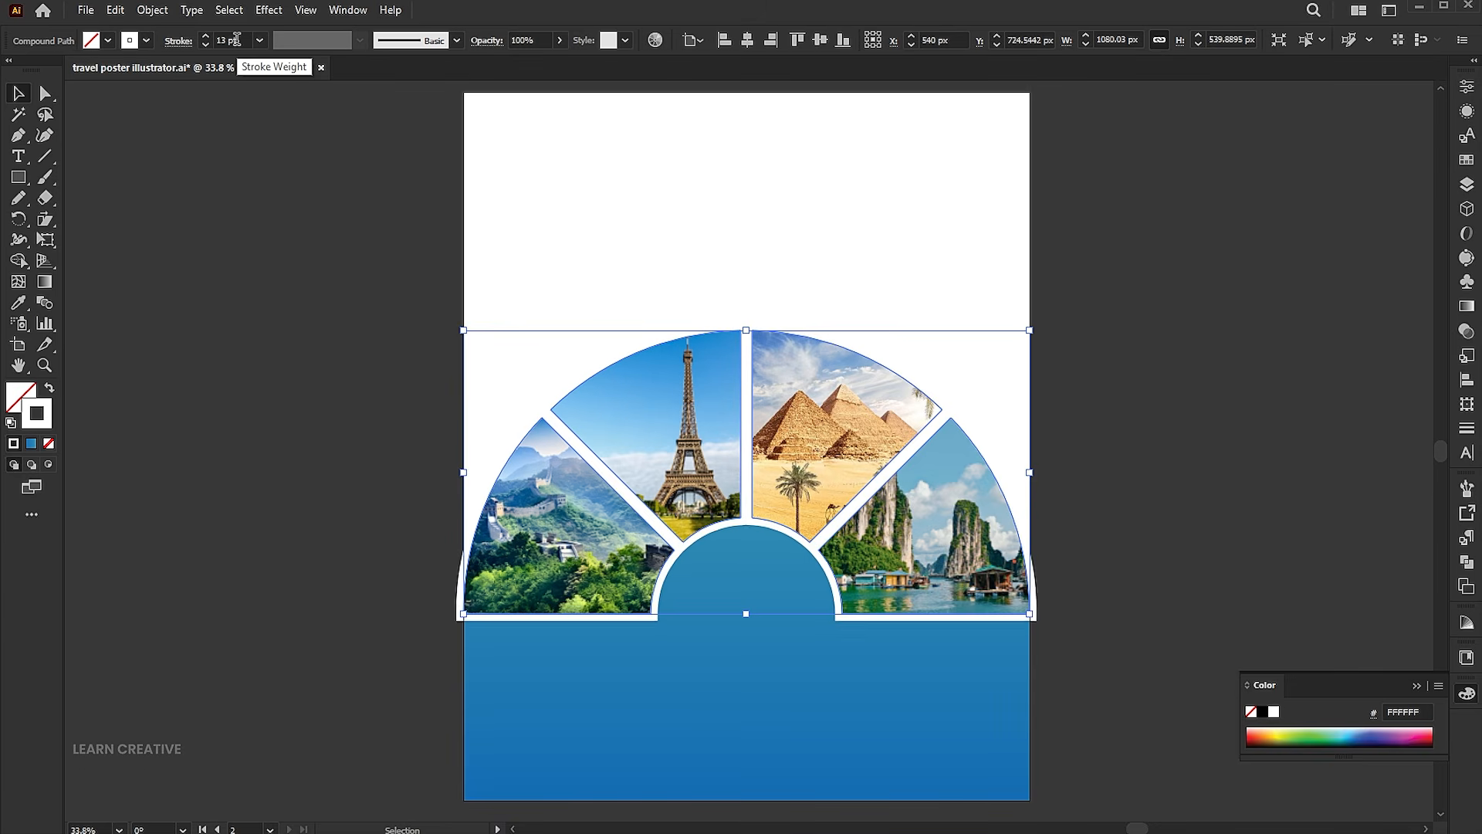
left_click(1089, 382)
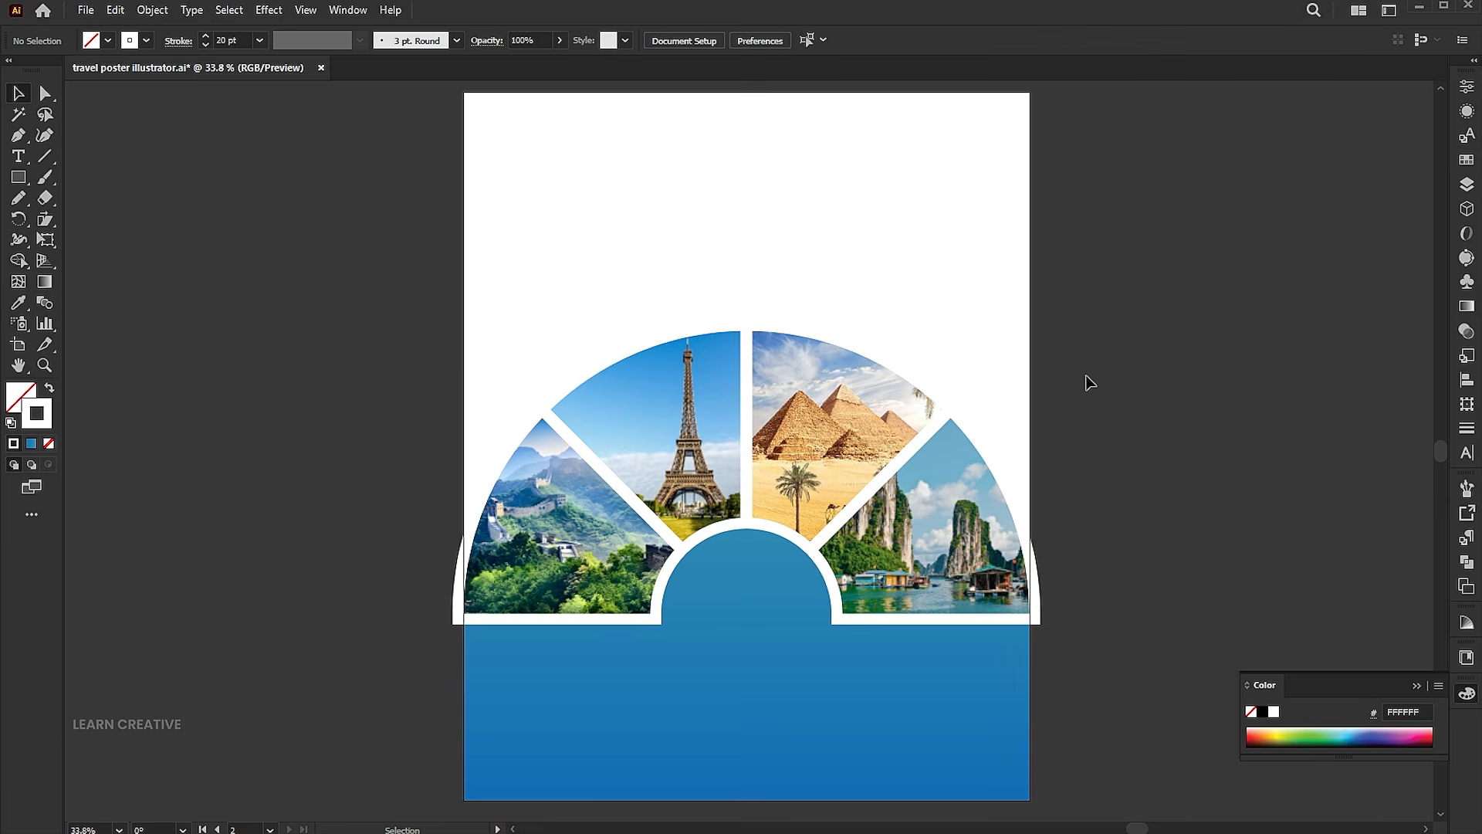
left_click(1417, 684)
- Import the dotted world map and cloud images into the document with Place
left_click(85, 9)
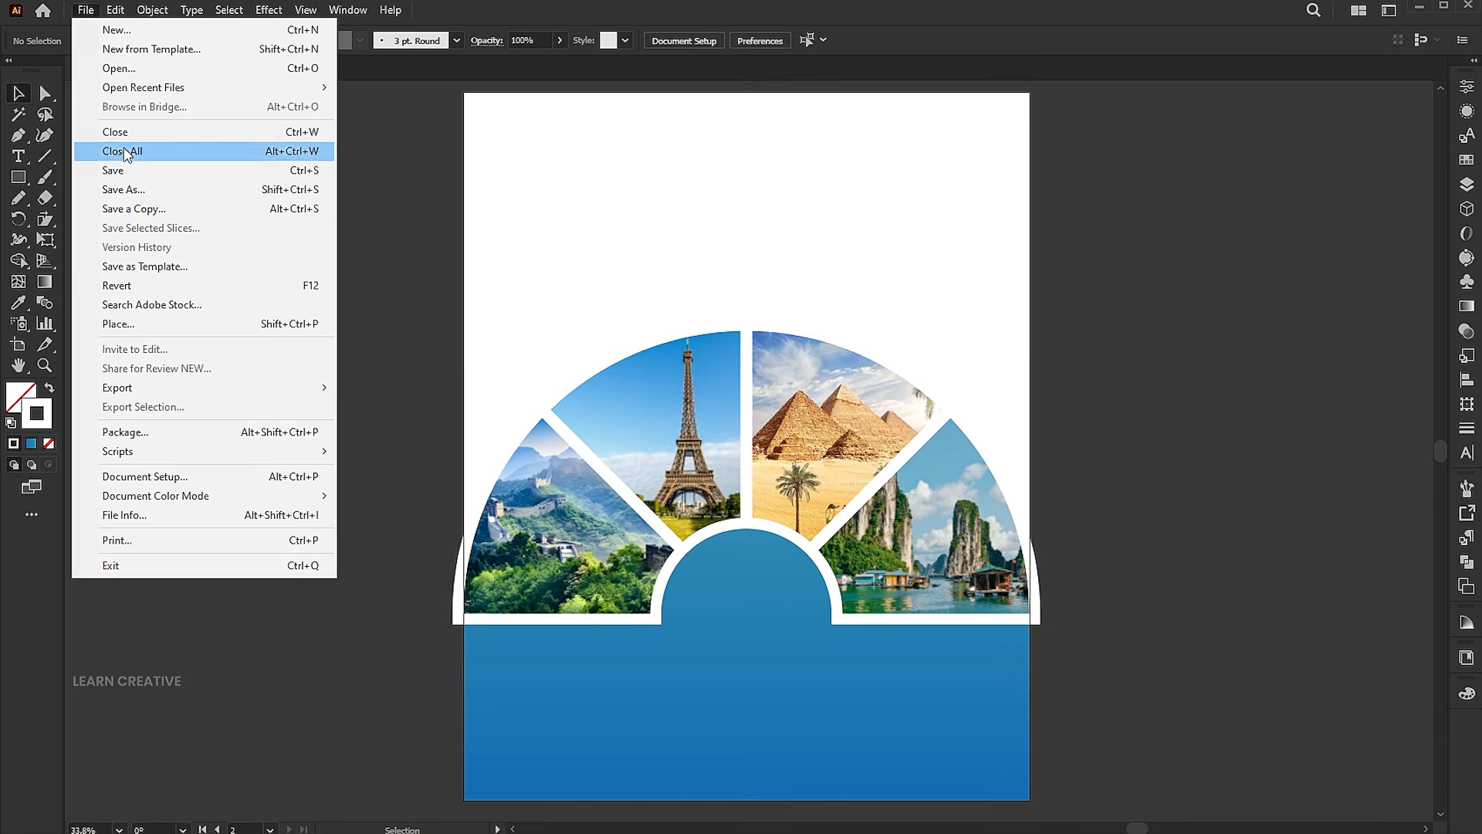
left_click(117, 324)
left_click(396, 137)
left_click(318, 140, "ctrl")
left_click(680, 783)
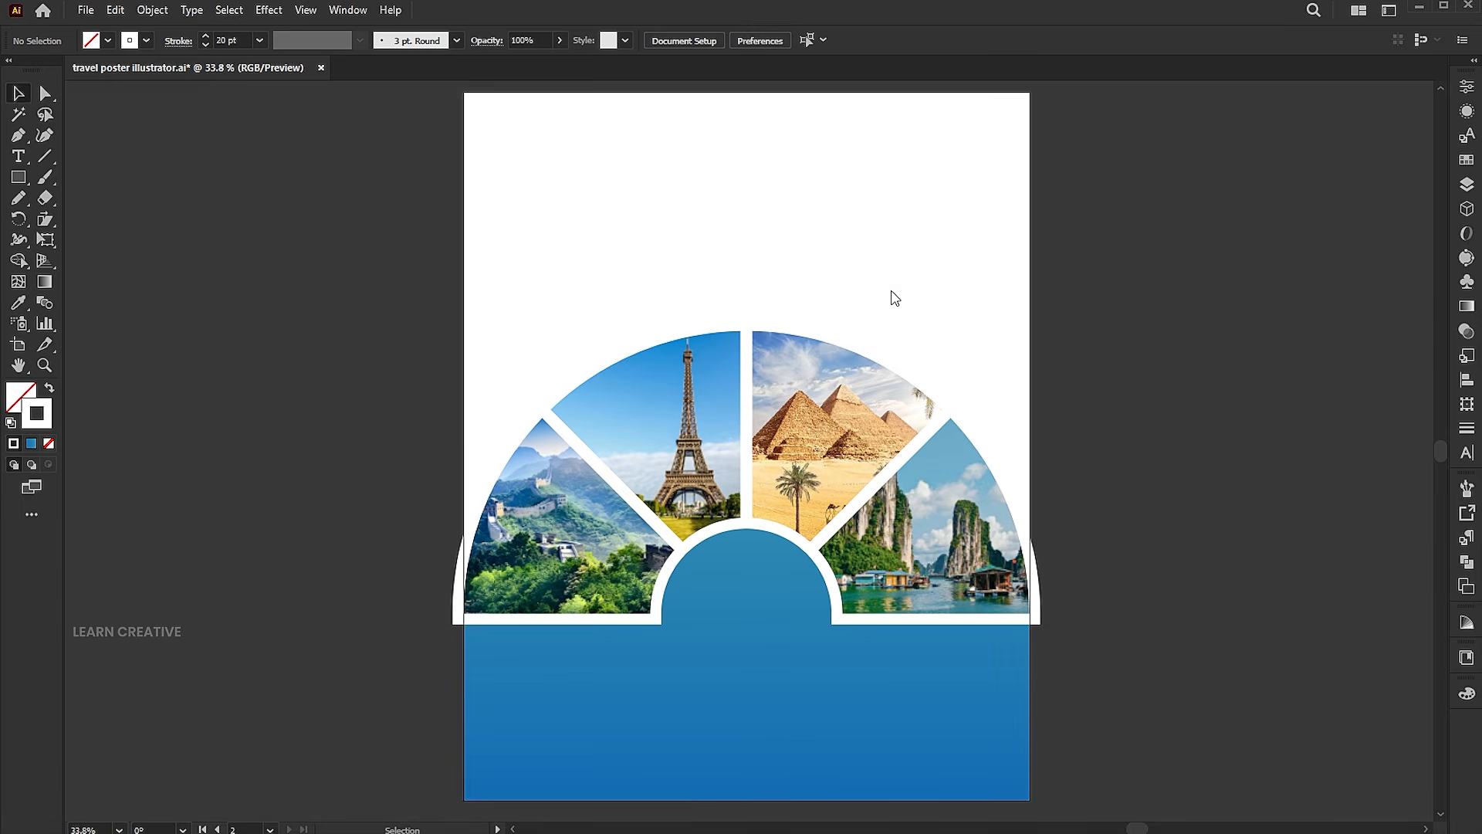
- Place clouds over the gap between the Great Wall and Eiffel Tower photos, and between the pyramids and Halong Bay photos
left_click_drag(623, 180, 852, 301)
left_click_drag(636, 422, 823, 519)
left_click_drag(743, 479, 613, 190)
left_click_drag(749, 249, 796, 372)
left_click_drag(746, 401, 924, 444)
left_click(1110, 330)
- Position the dotted map, about 1135 by 756 px, across the artboard's upper part and send it to the back
left_click(605, 219)
left_click_drag(649, 181, 983, 268)
right_click(807, 232)
mouse_move(965, 485)
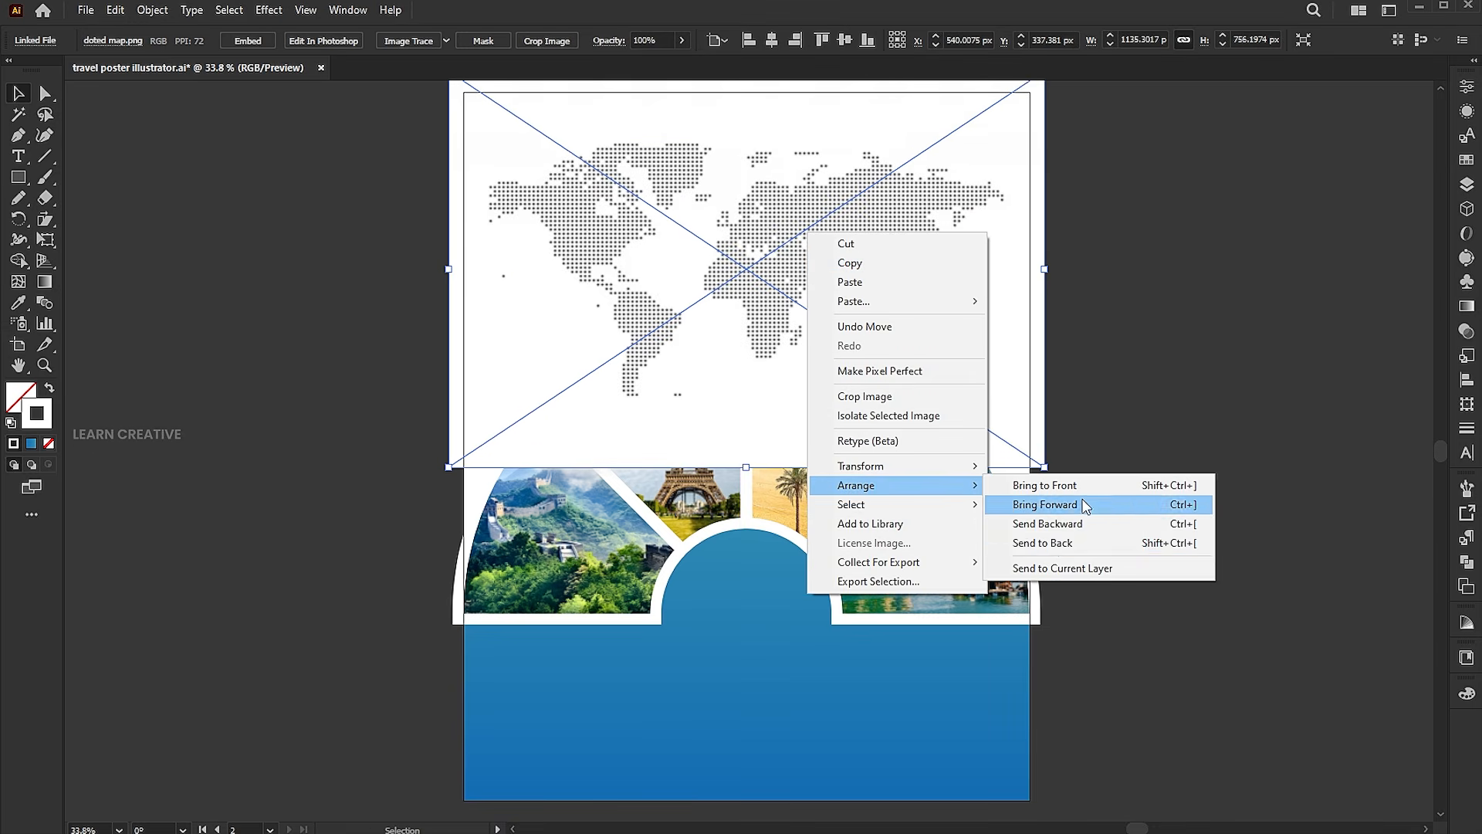
left_click(1058, 544)
- Set the dotted map image's opacity to 15%
left_click(608, 37)
type("15")
key("Return")
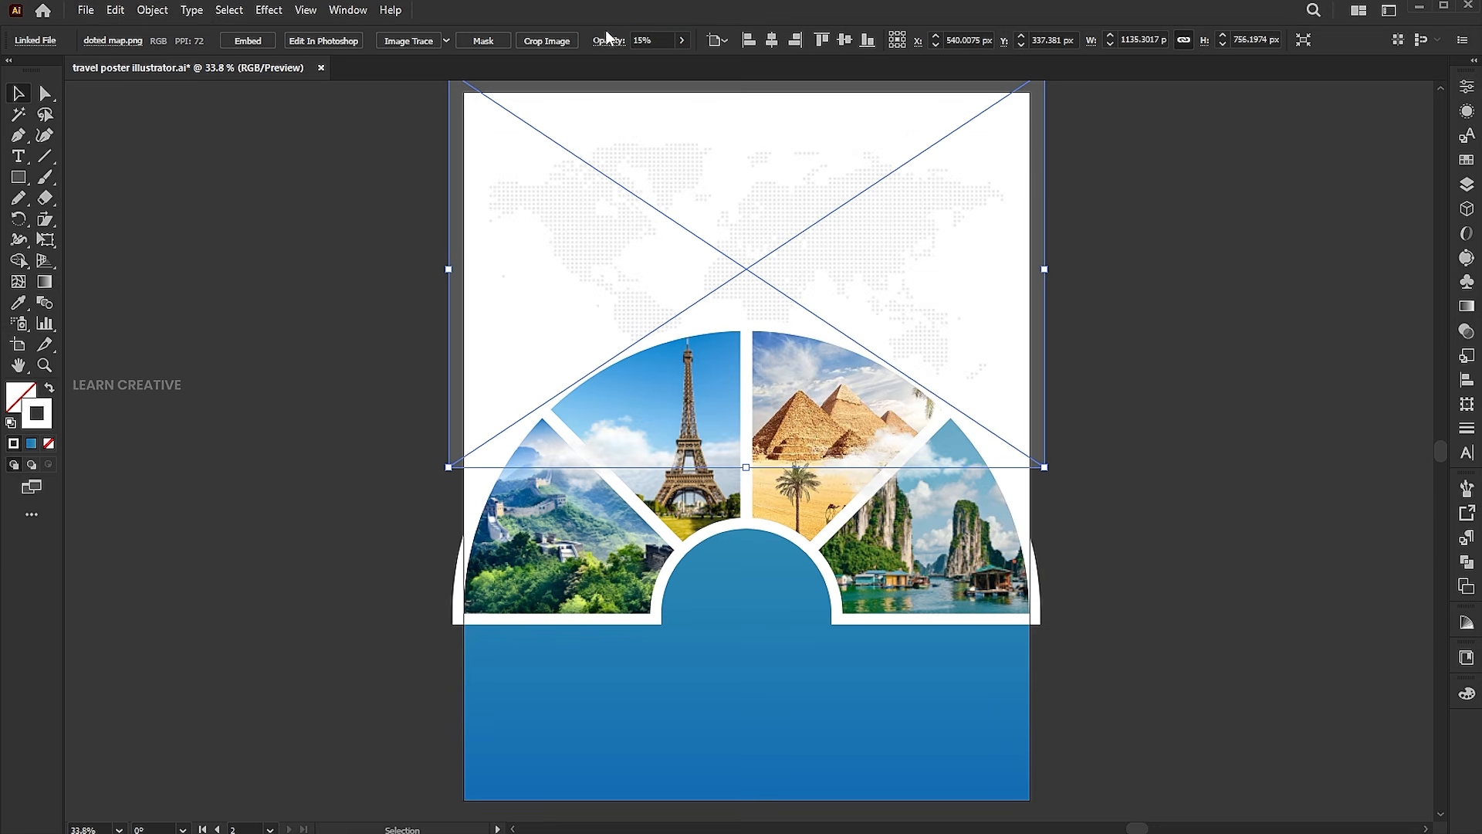
left_click(1196, 282)
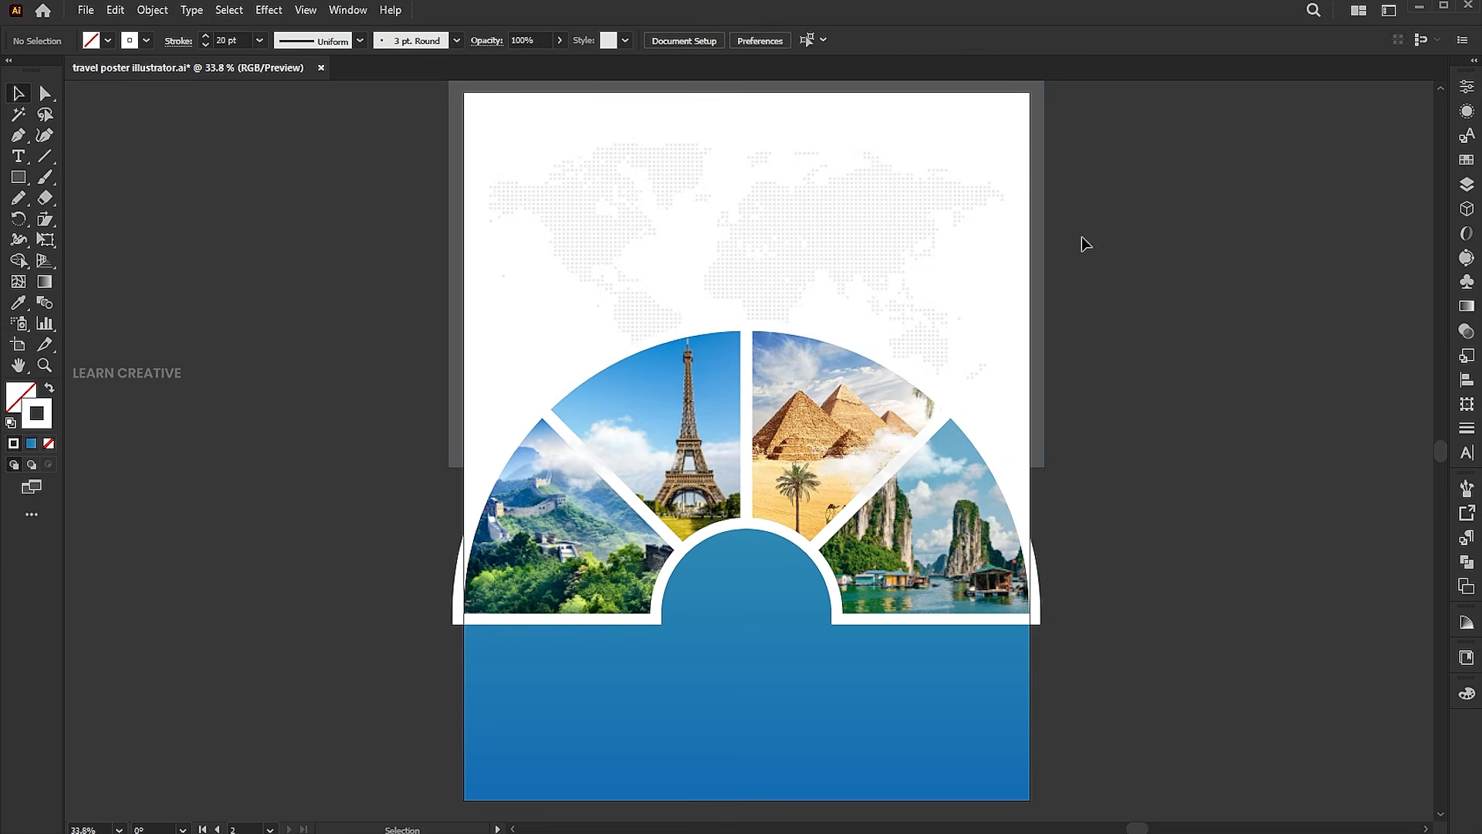
- Draw a circle about 384 px in diameter overlapping the artboard's right edge above the half ring
left_click(18, 177)
left_click(108, 219)
mouse_move(907, 173)
left_mouse_down()
mouse_move(1058, 341)
mouse_move(1108, 374)
left_mouse_up()
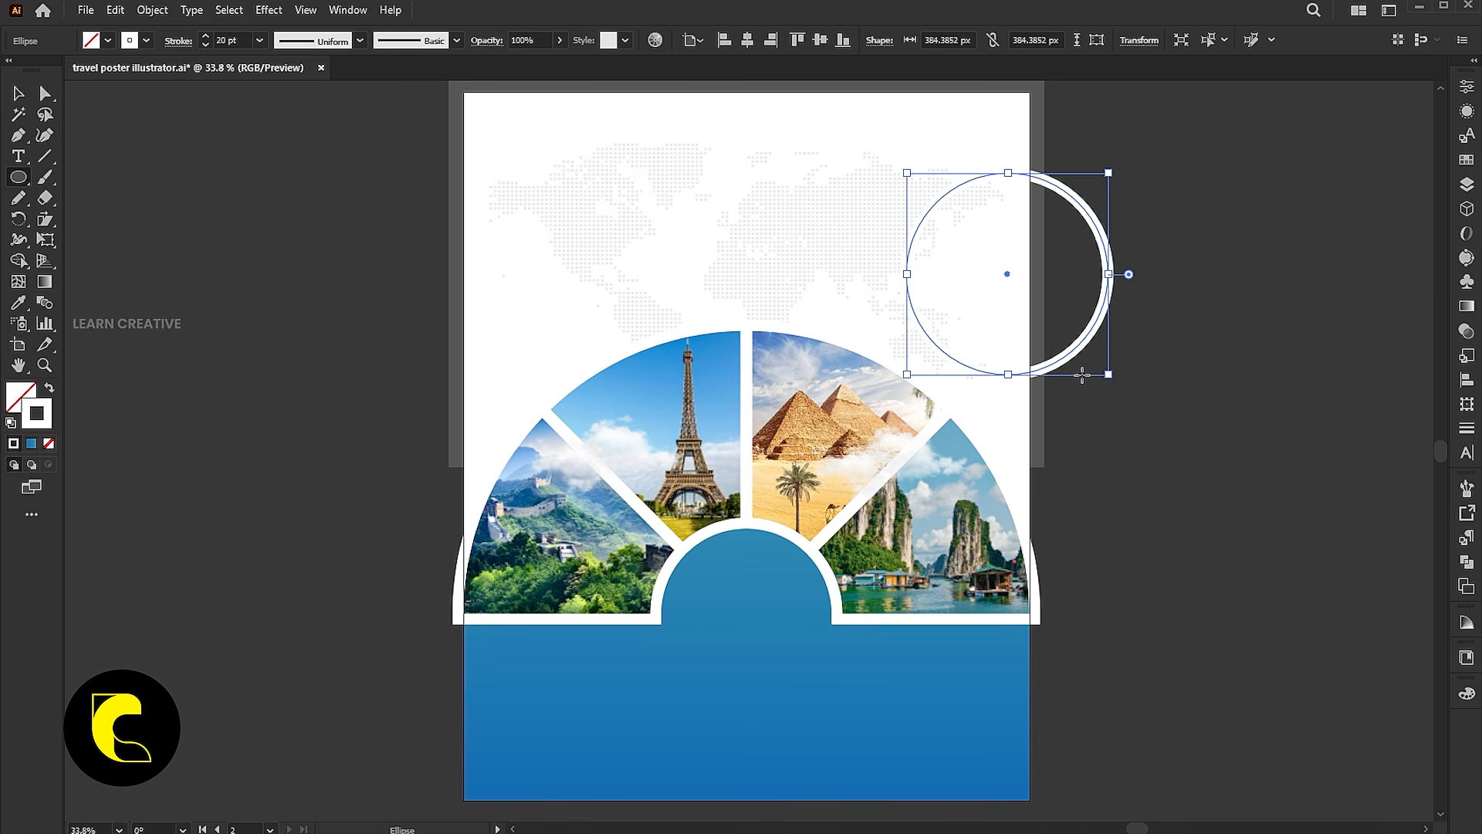
- Fill the circle with the blue gradient without a stroke, and place it and a copy over the artboard's two upper corners
left_click(31, 443)
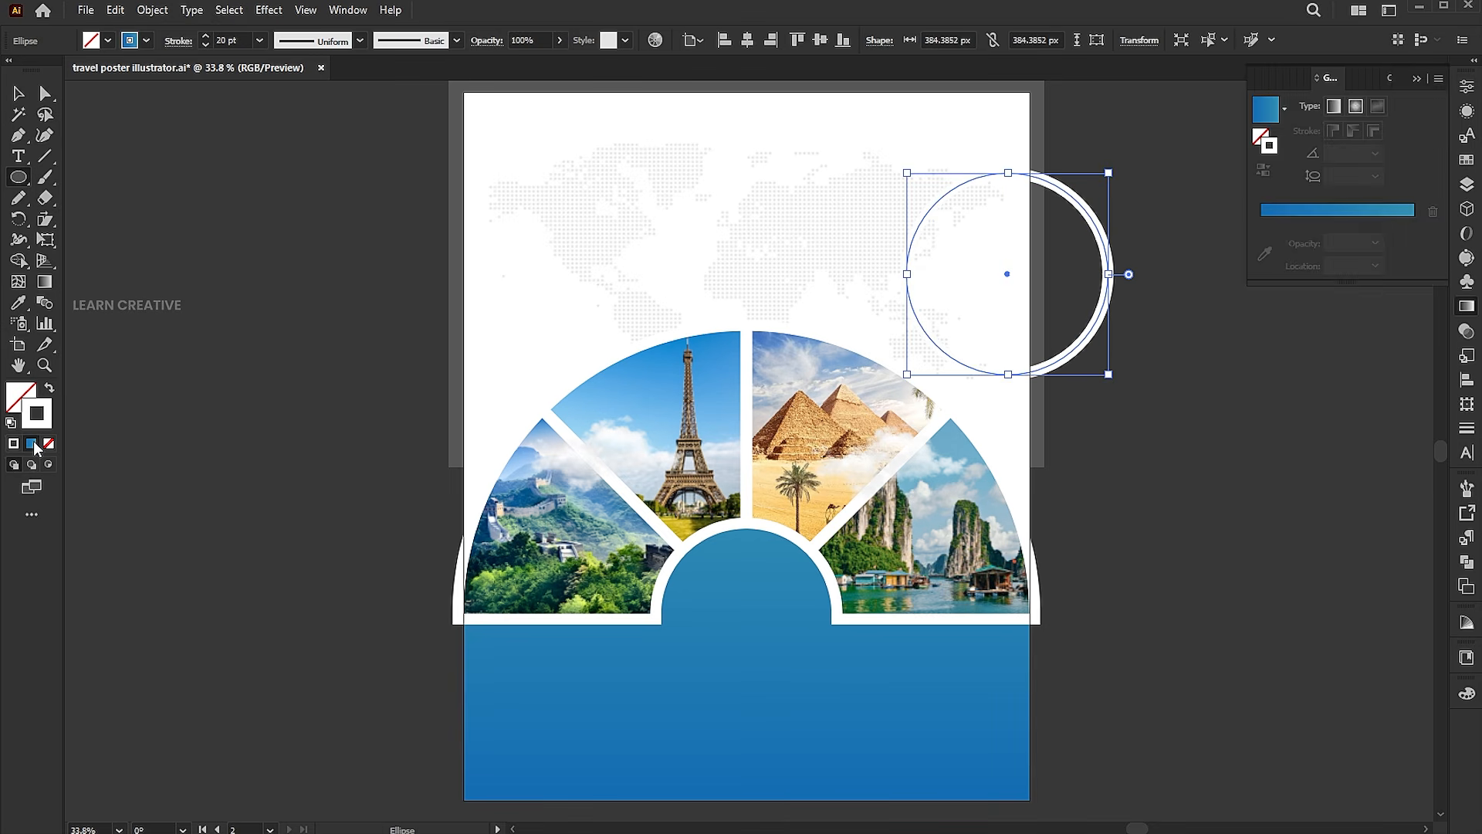
left_click(51, 389)
key("v")
mouse_move(1009, 342)
left_mouse_down()
mouse_move(1036, 149)
mouse_move(468, 143)
mouse_move(440, 114)
left_mouse_up()
left_click(1055, 330)
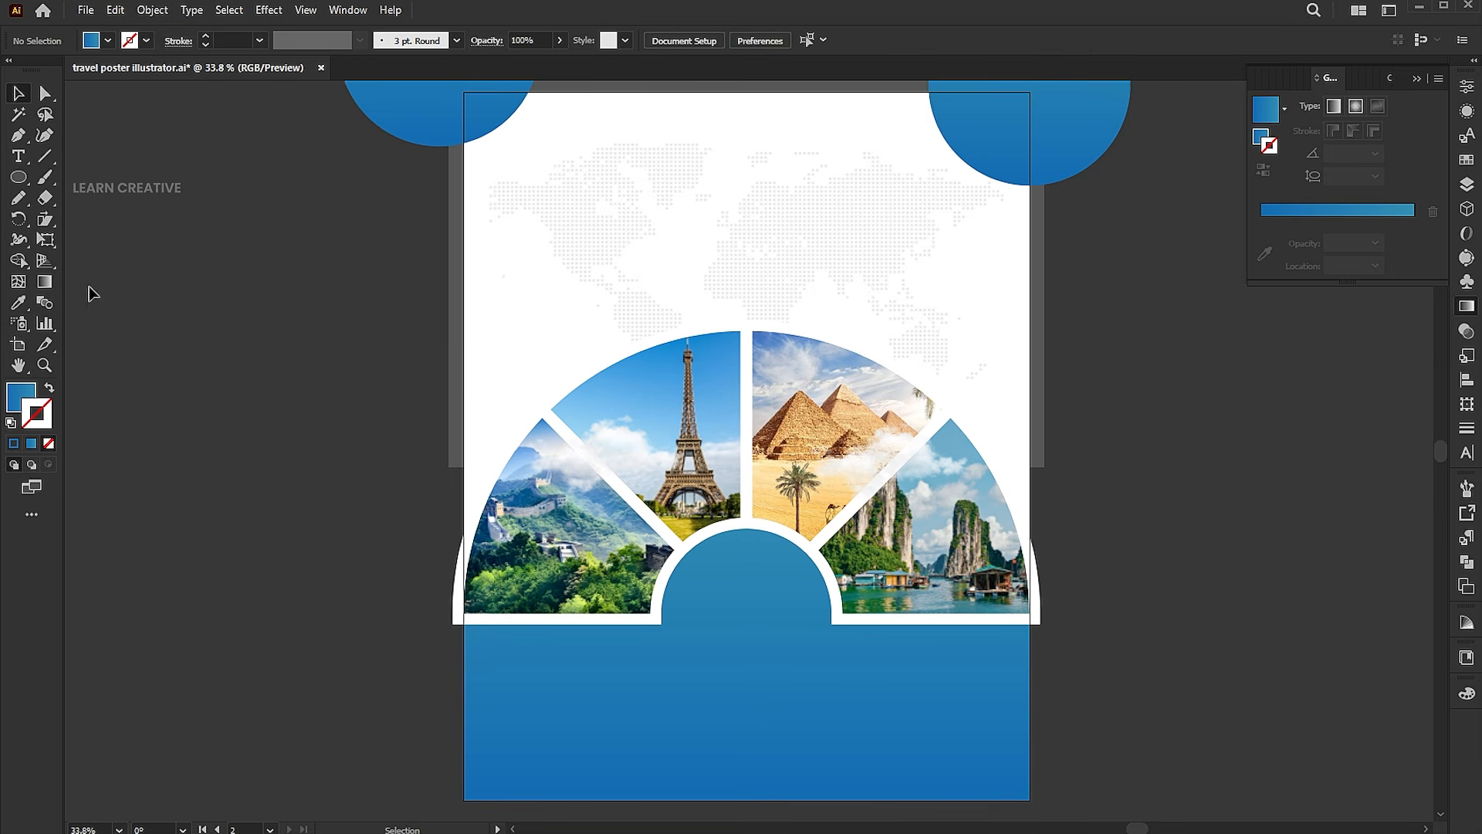
- Add the text line "adobe illustrator designs" over the dotted map in the artboard's upper part
key("t")
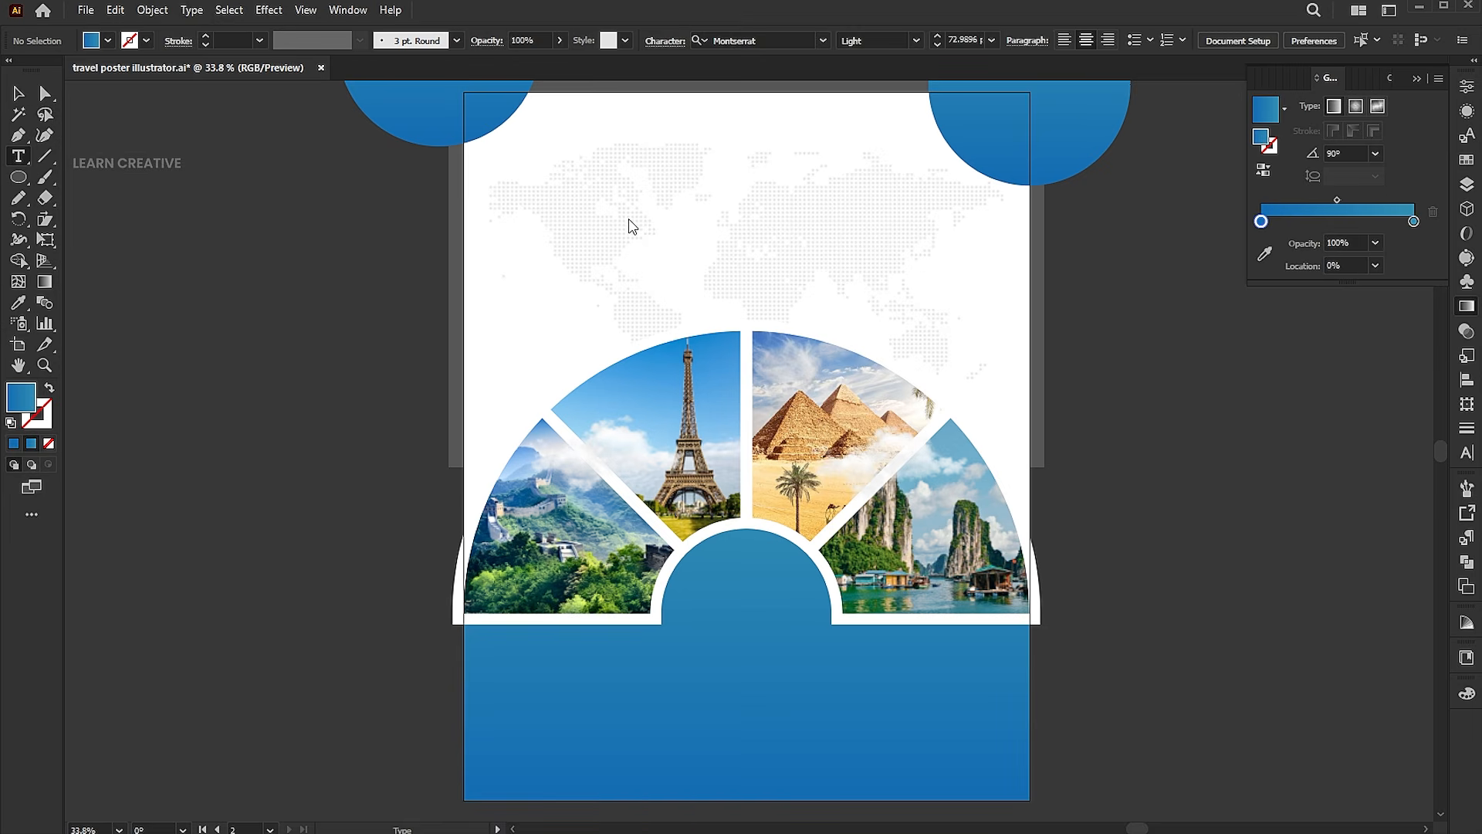
left_click(631, 222)
type("ad")
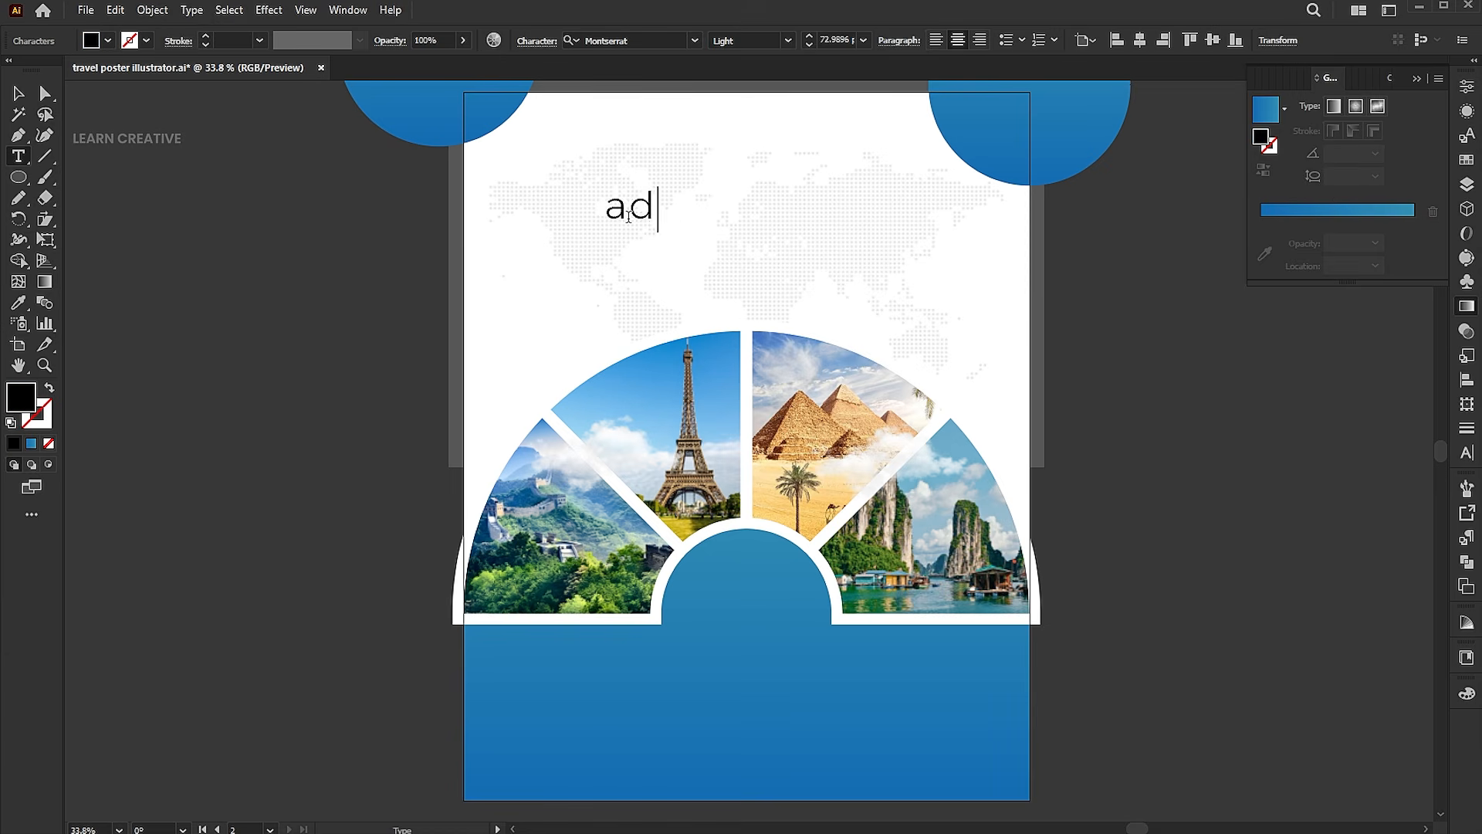
type("obe illustrator designs")
key("Escape")
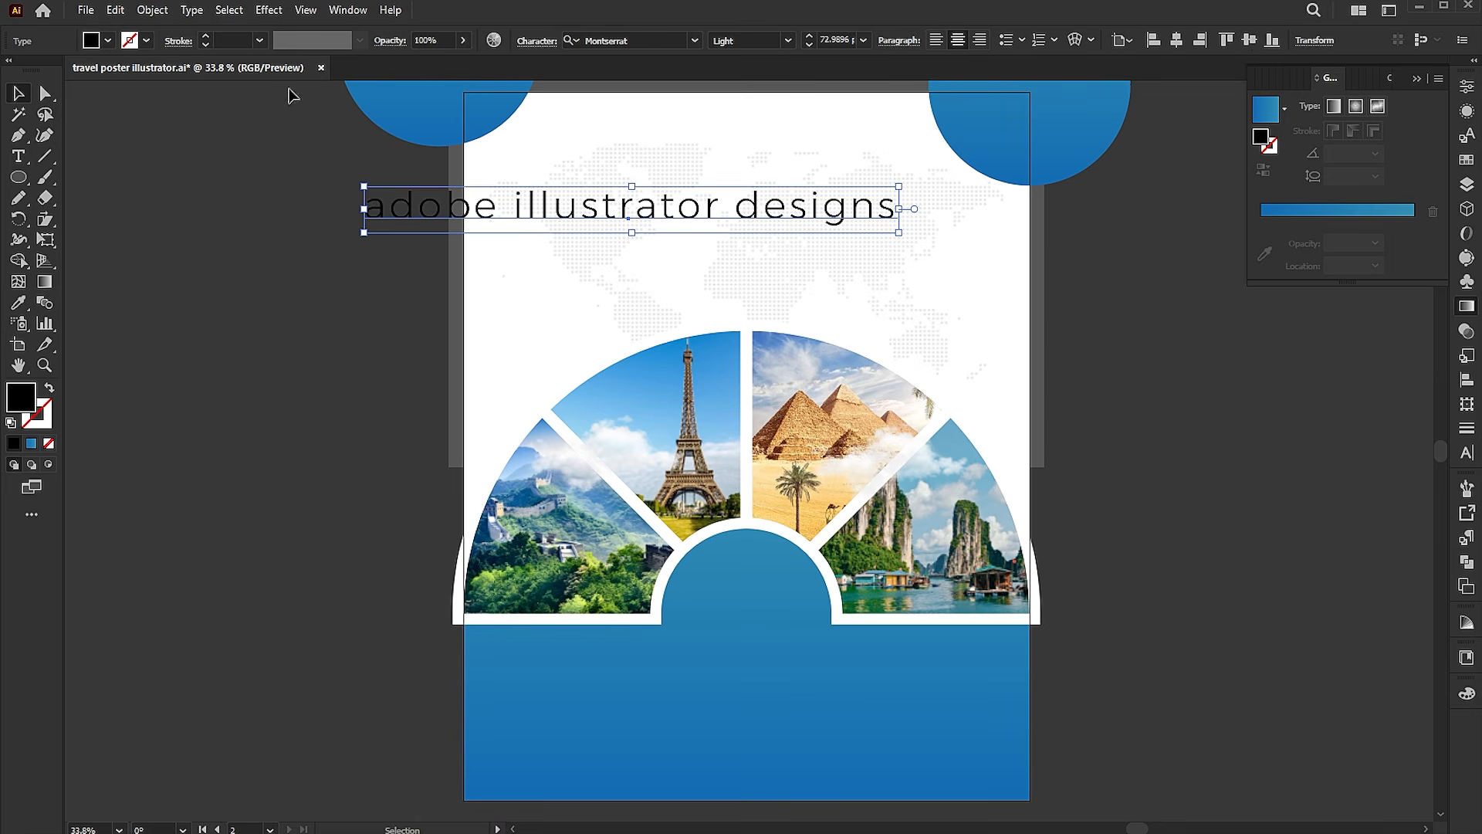
- Convert the text line to uppercase and scale it down to about 31 pt
left_click(193, 11)
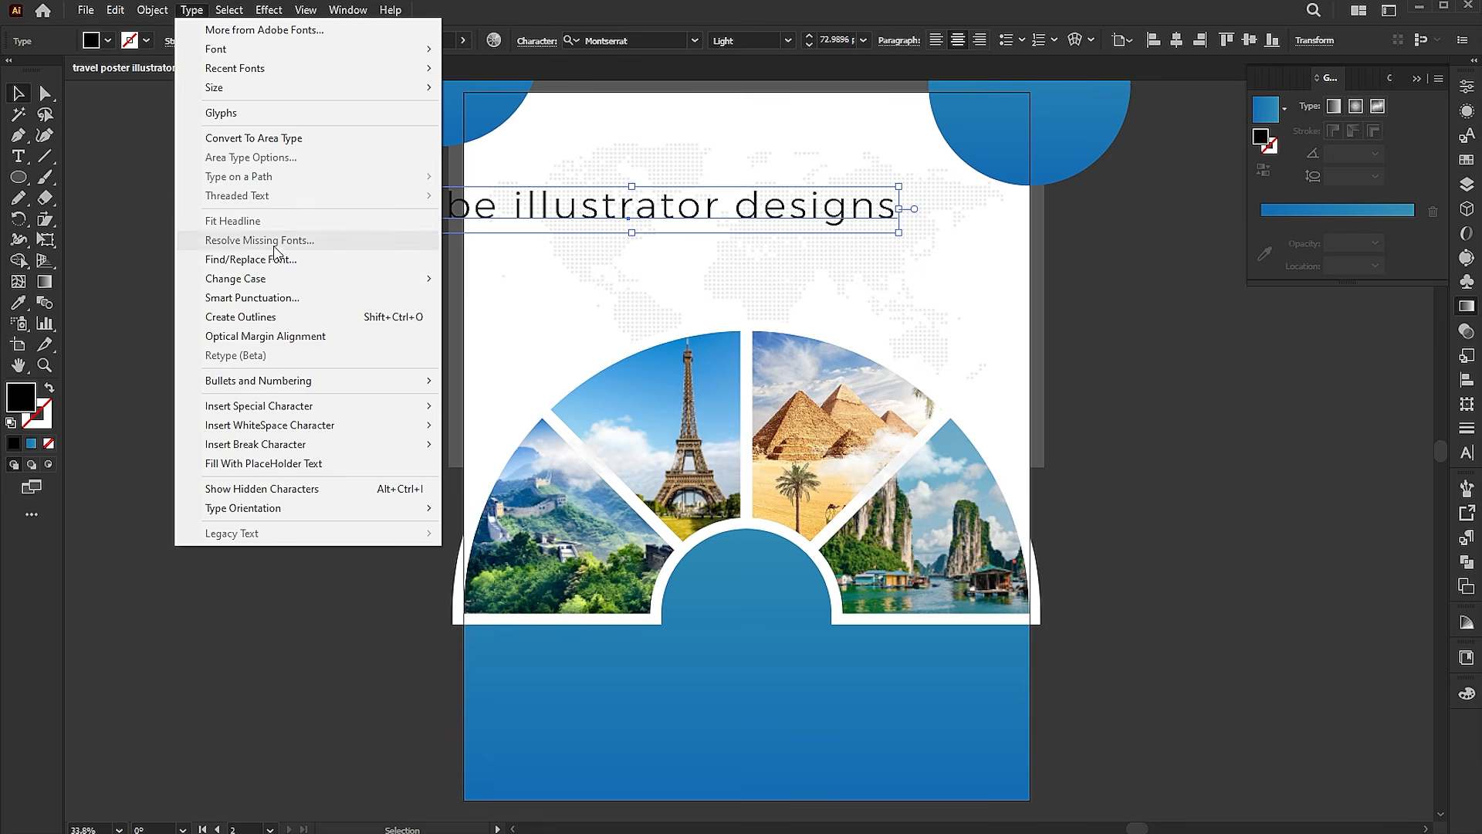
mouse_move(324, 279)
left_click(503, 279)
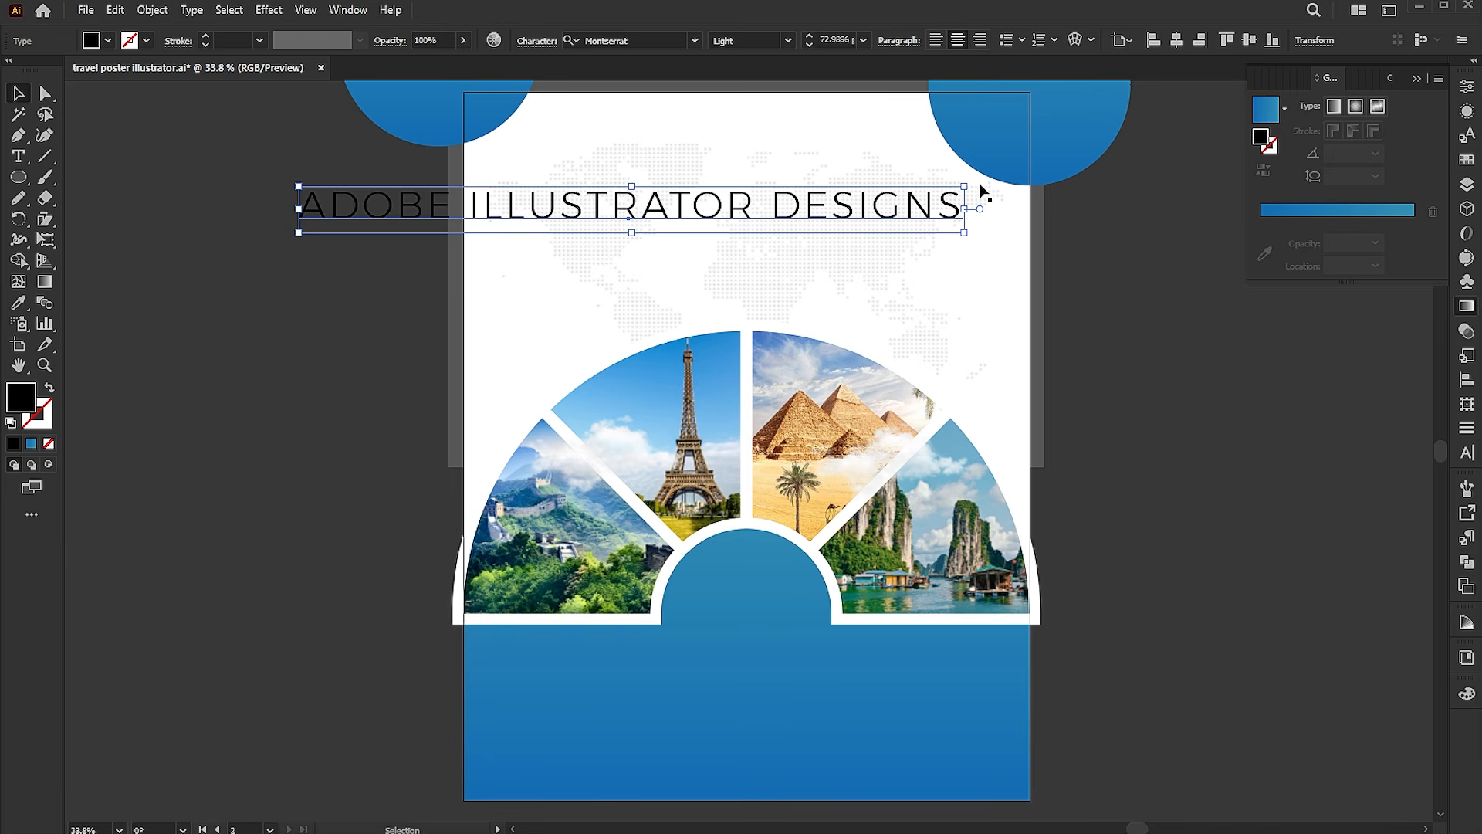
left_click_drag(965, 187, 773, 200)
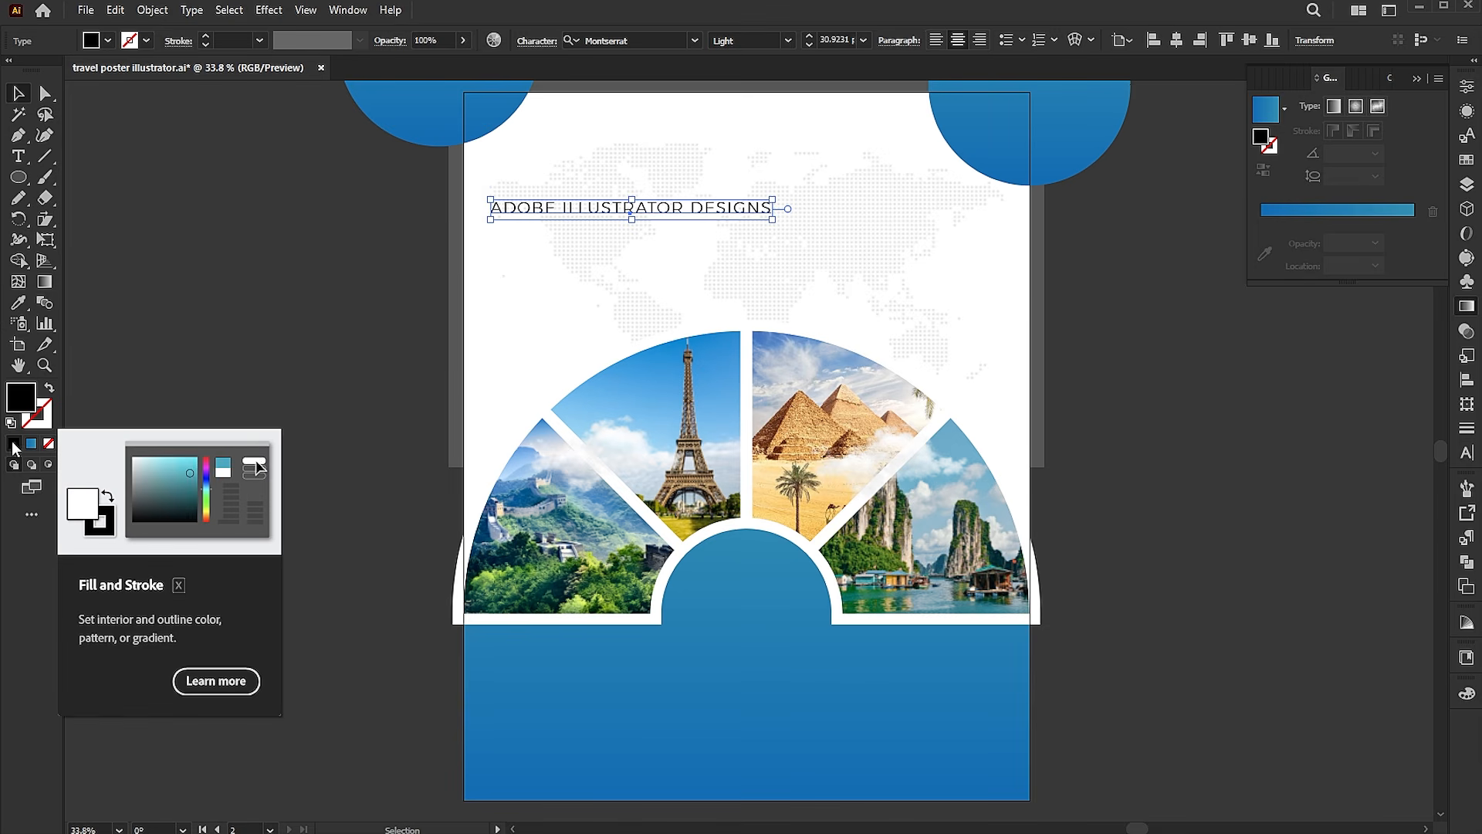
- Recolor the text line with the blue sampled from the artwork and centre it horizontally on the artboard
double_click(22, 409)
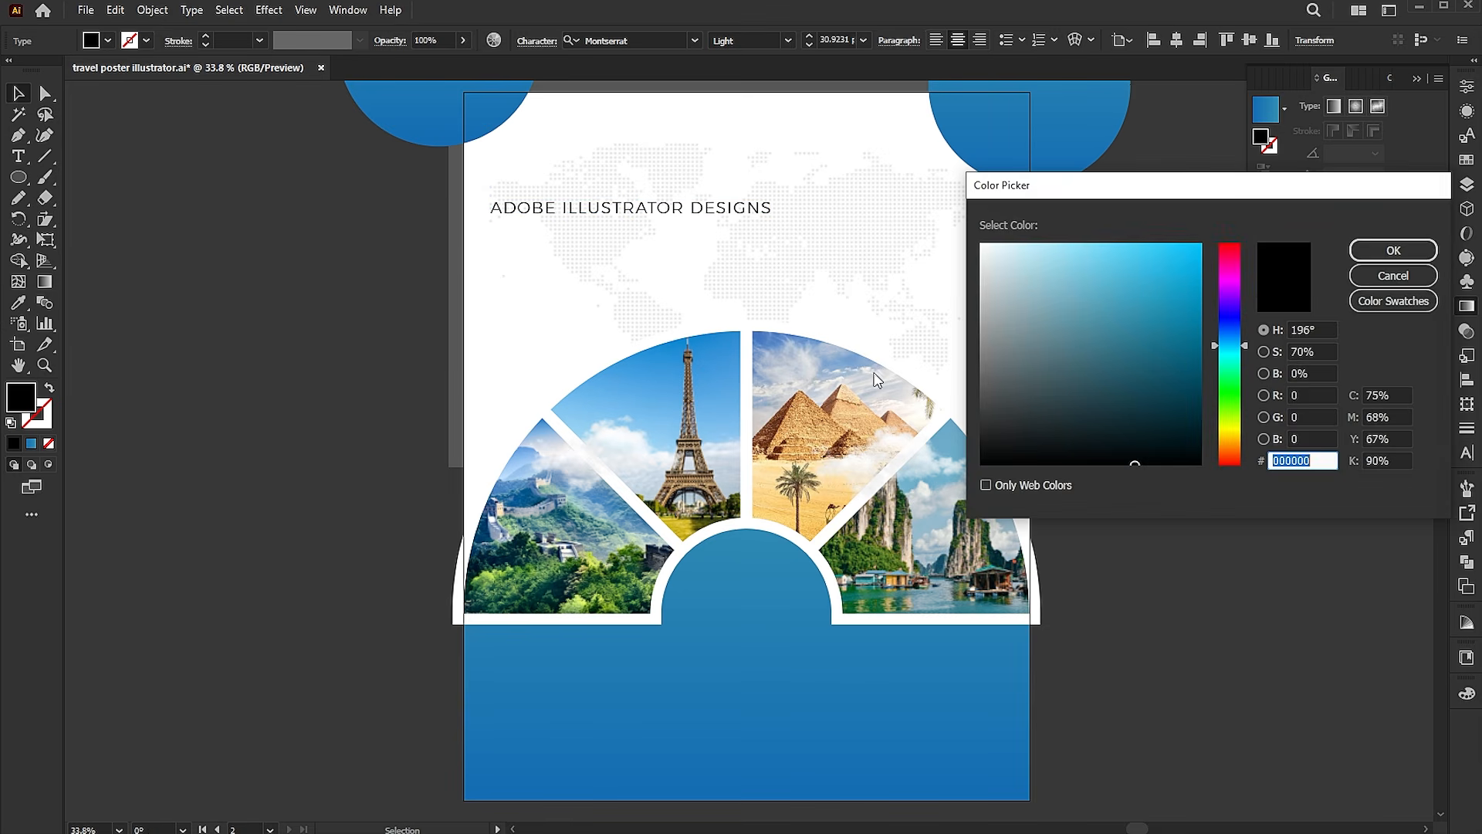
left_click(1393, 278)
key("i")
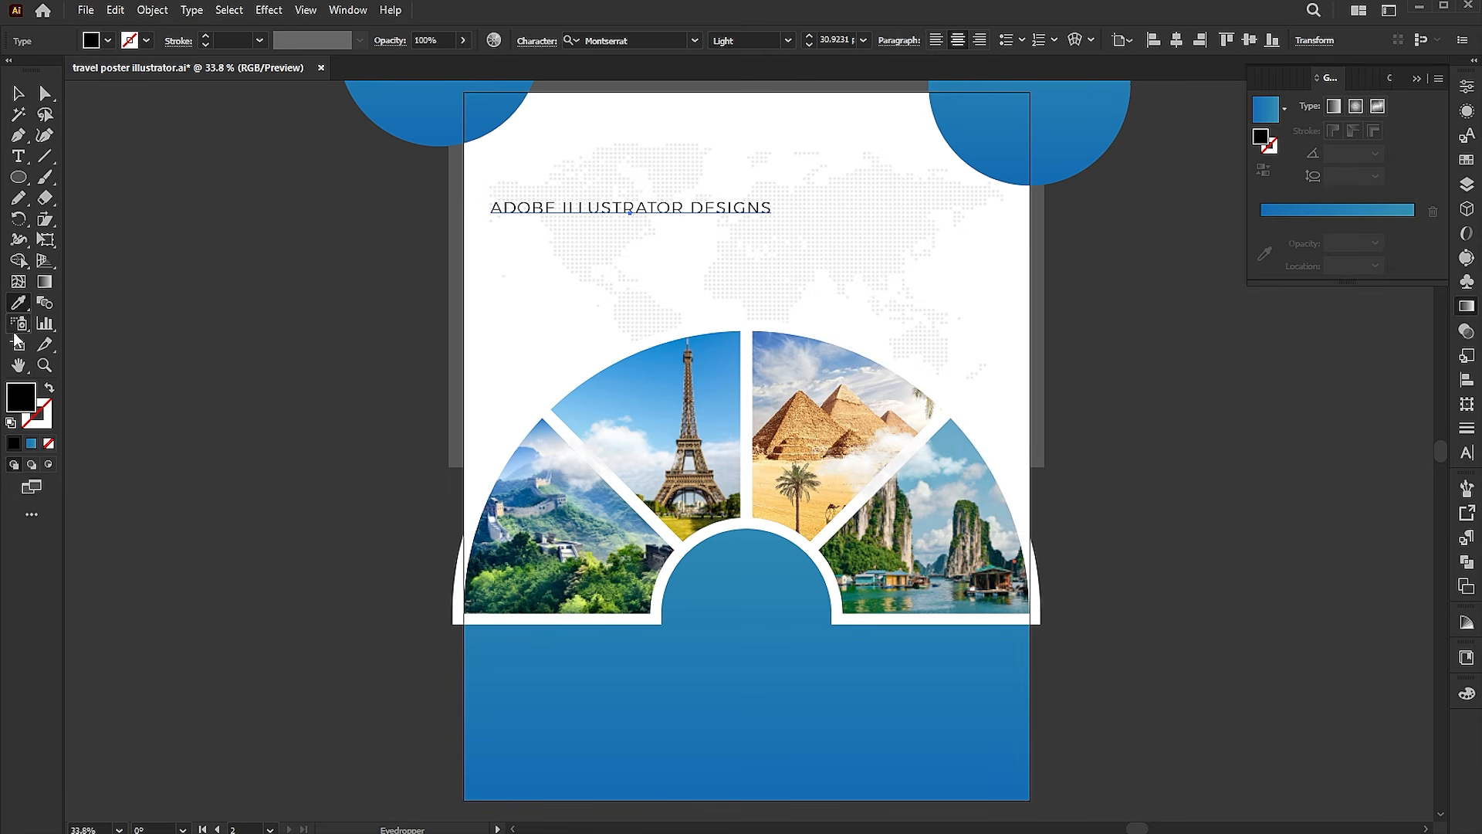
key("v")
left_click(1174, 40)
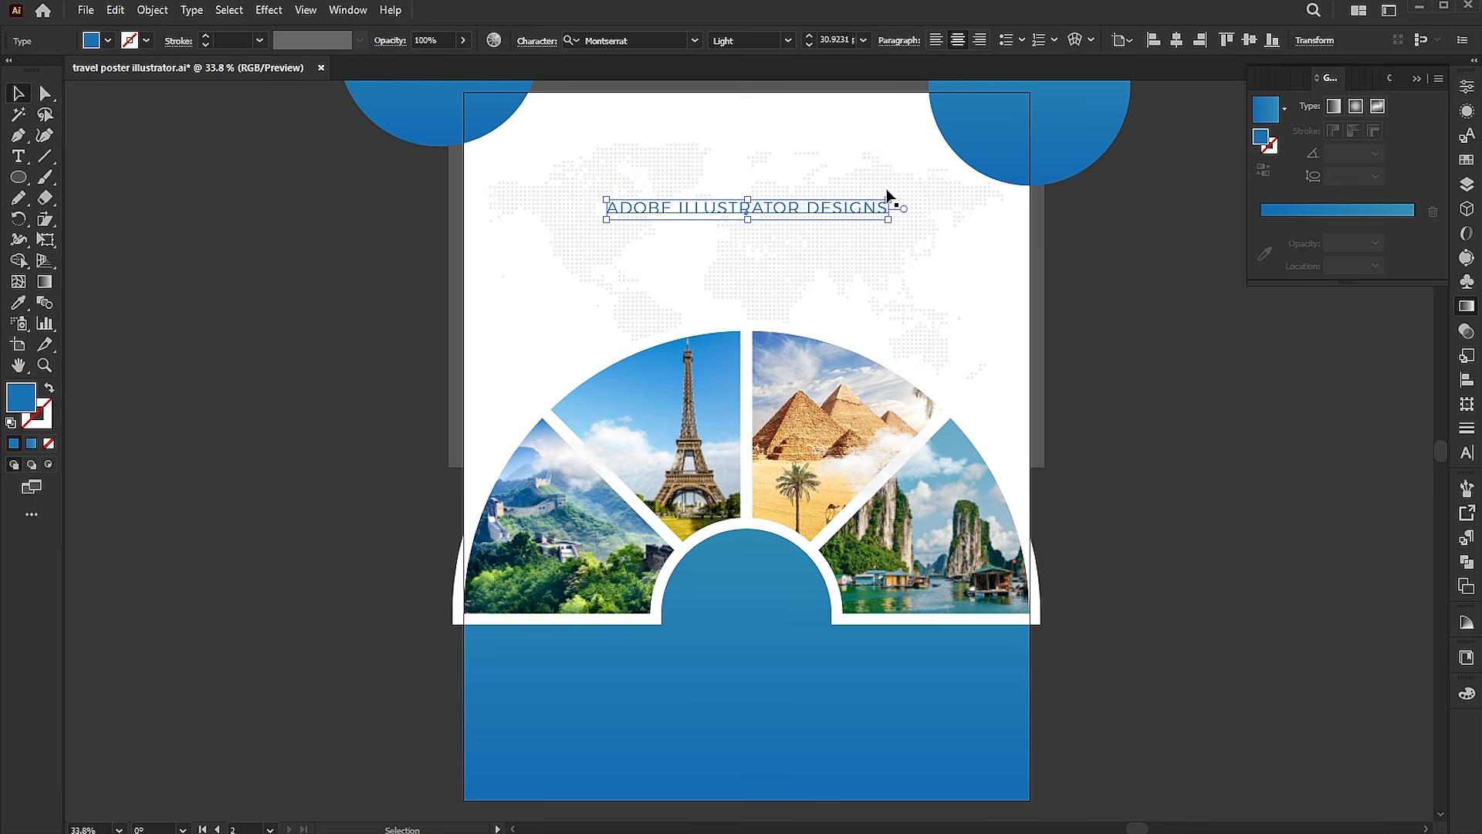
- Move the text line near the artboard's upper edge with 600 tracking at about 12 pt, and place a copy below it
left_click_drag(889, 199, 826, 123)
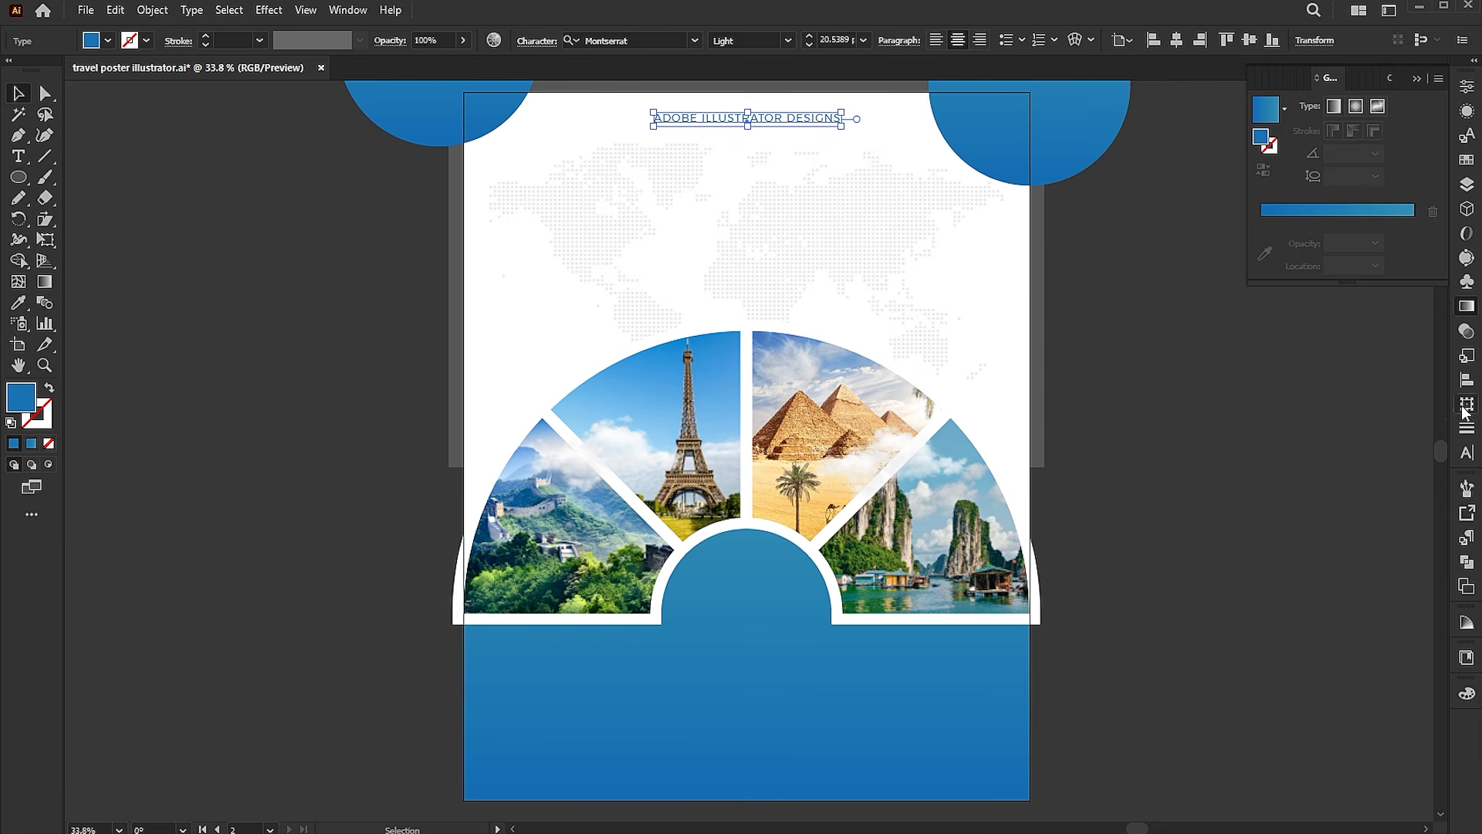
left_click(1468, 453)
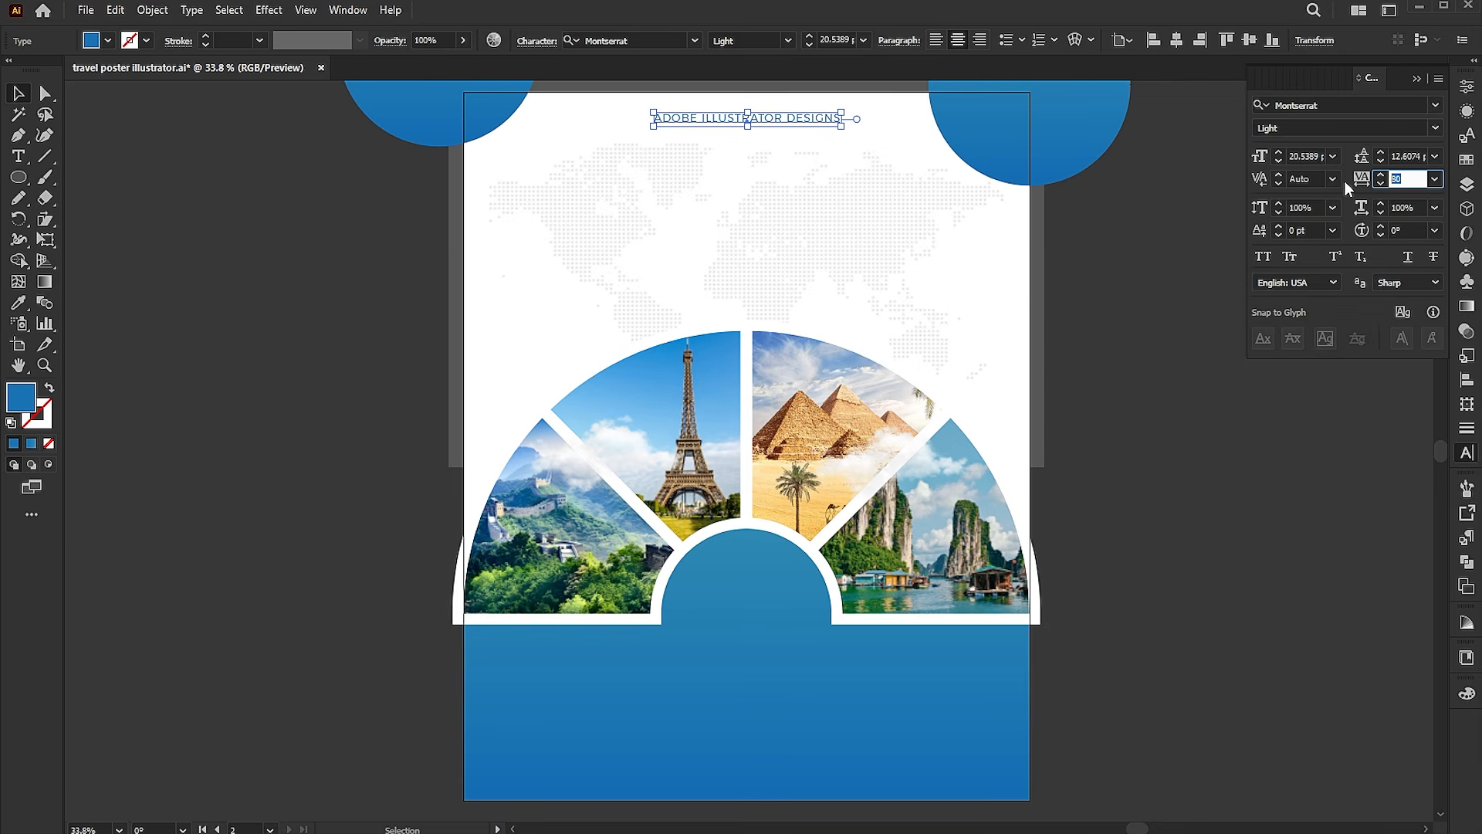
type("350")
key("Return")
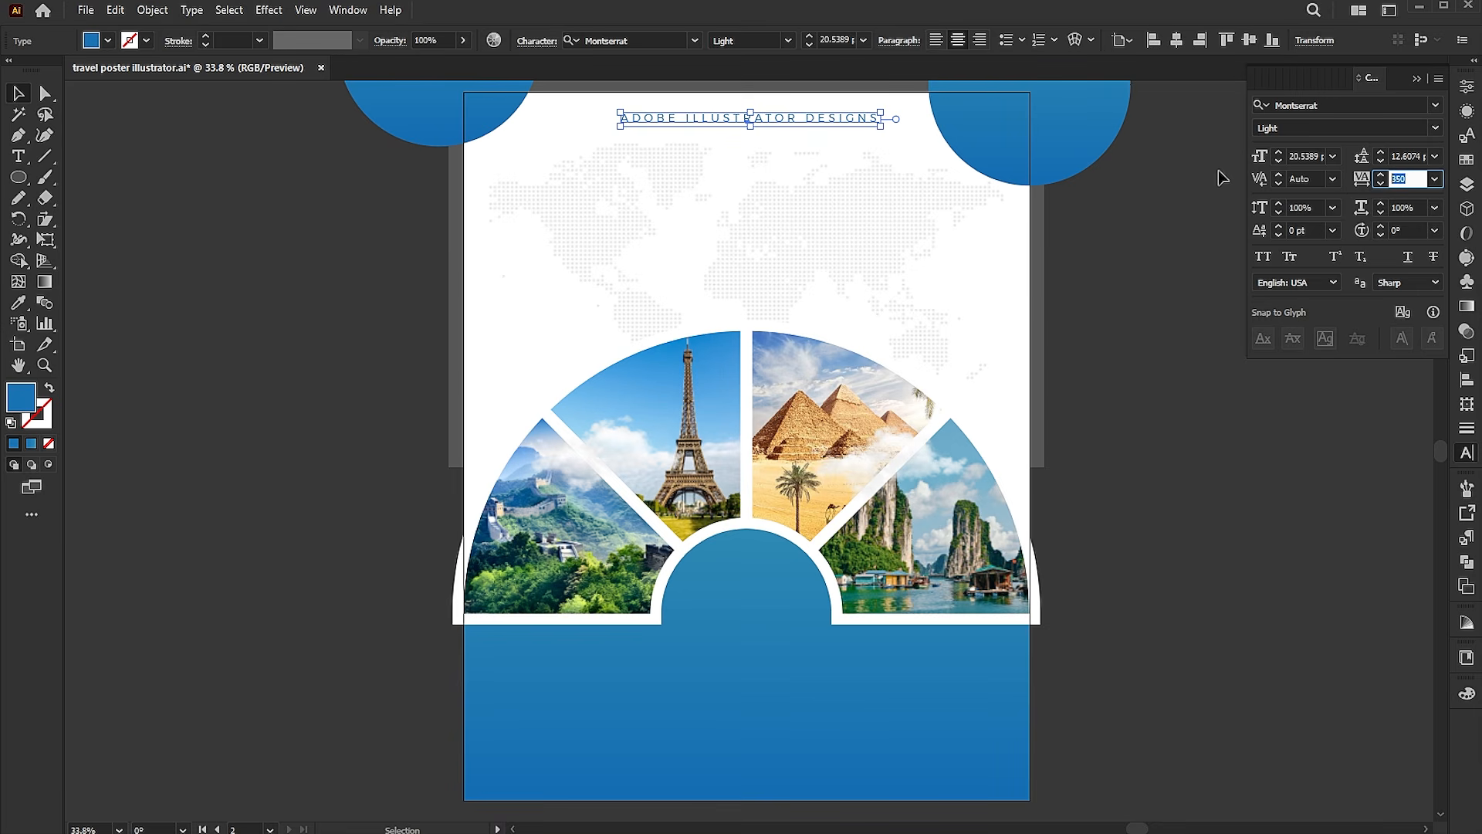
key("Return")
left_click_drag(920, 112, 822, 197)
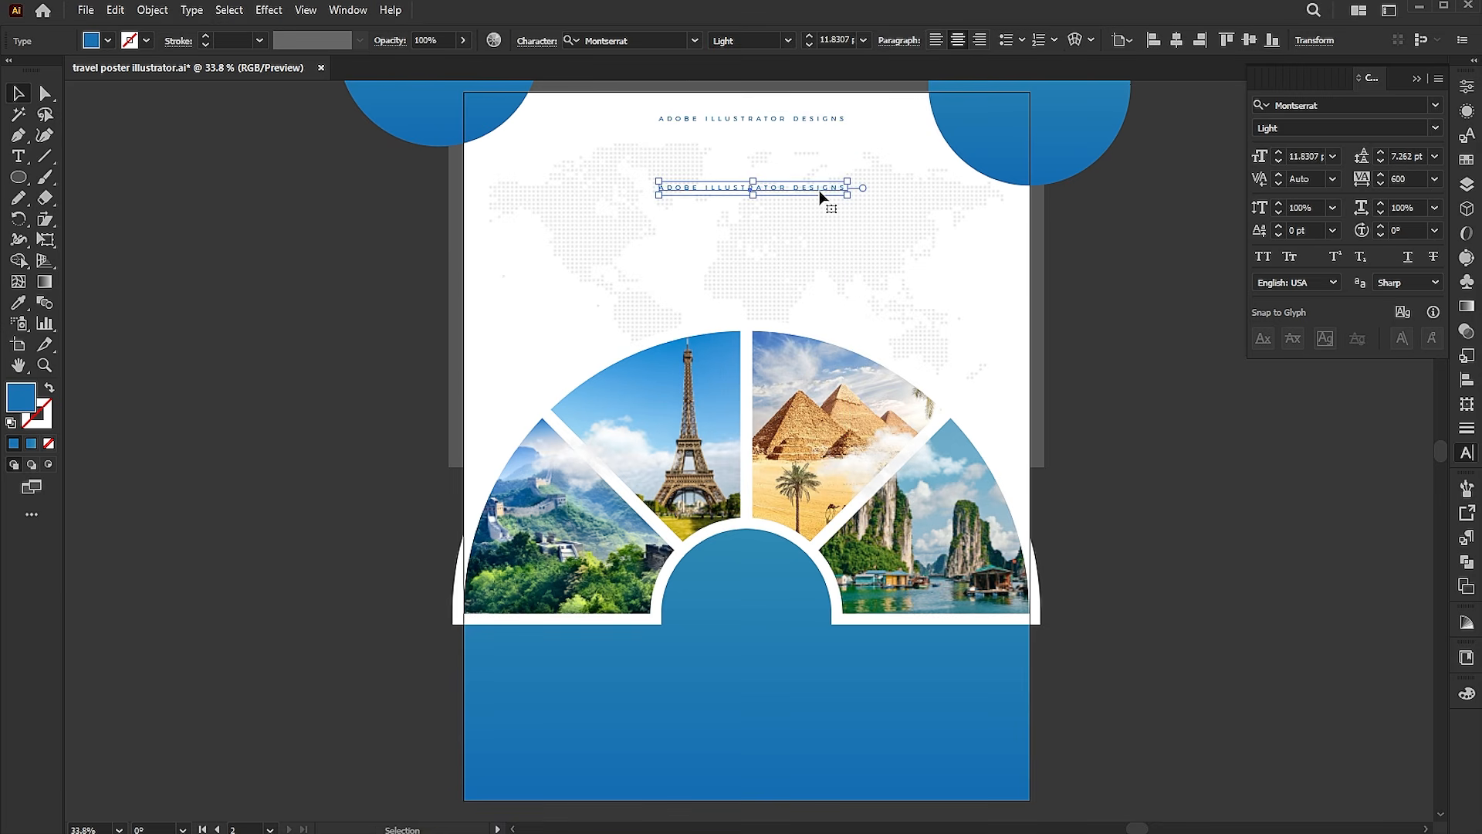
- Retype the copy as "it's time to" in all caps with 0 tracking at about 24 pt, and duplicate it just below
double_click(820, 191)
key("ctrl+a")
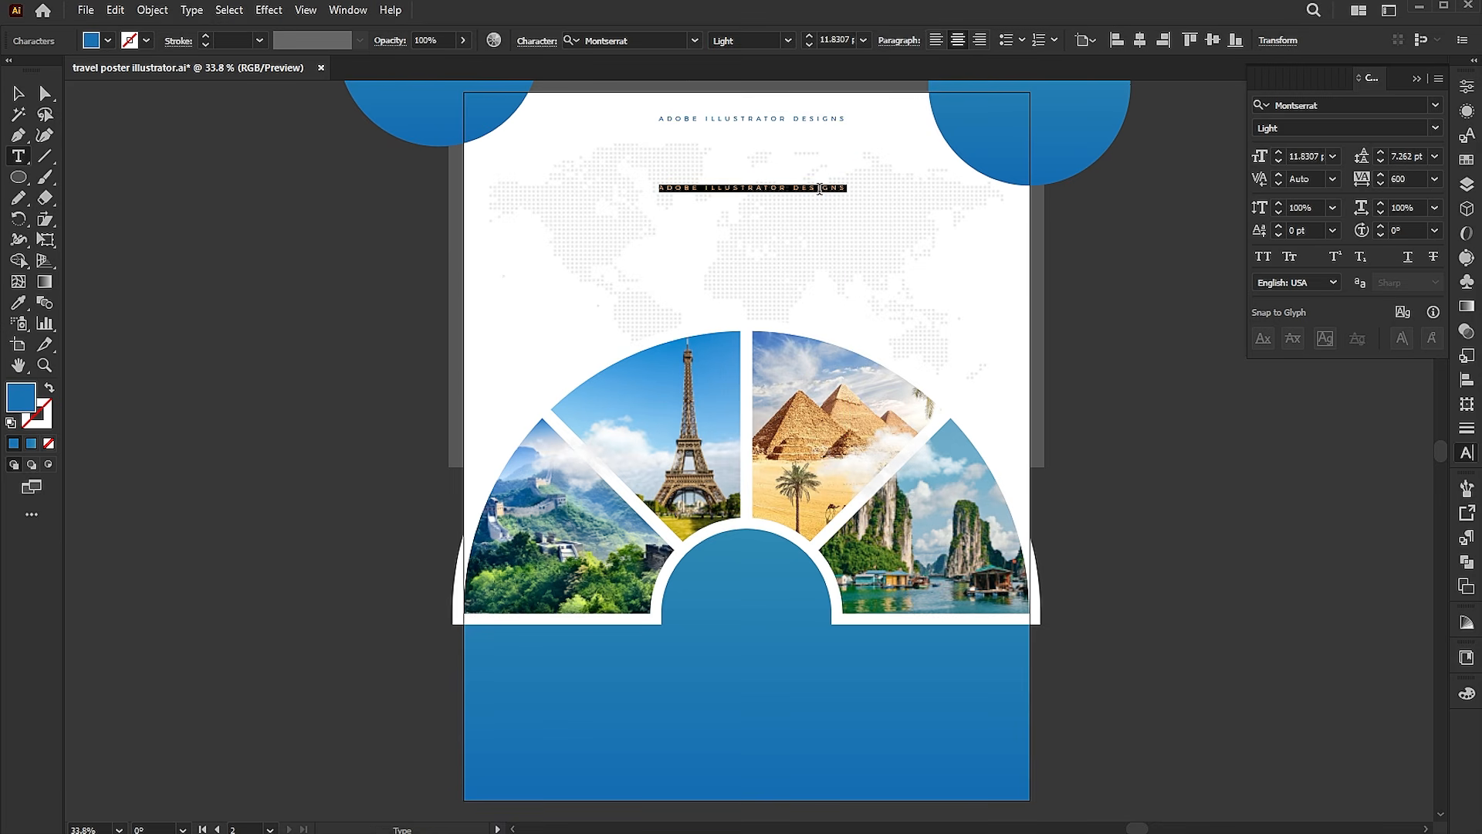
type("it’s time to")
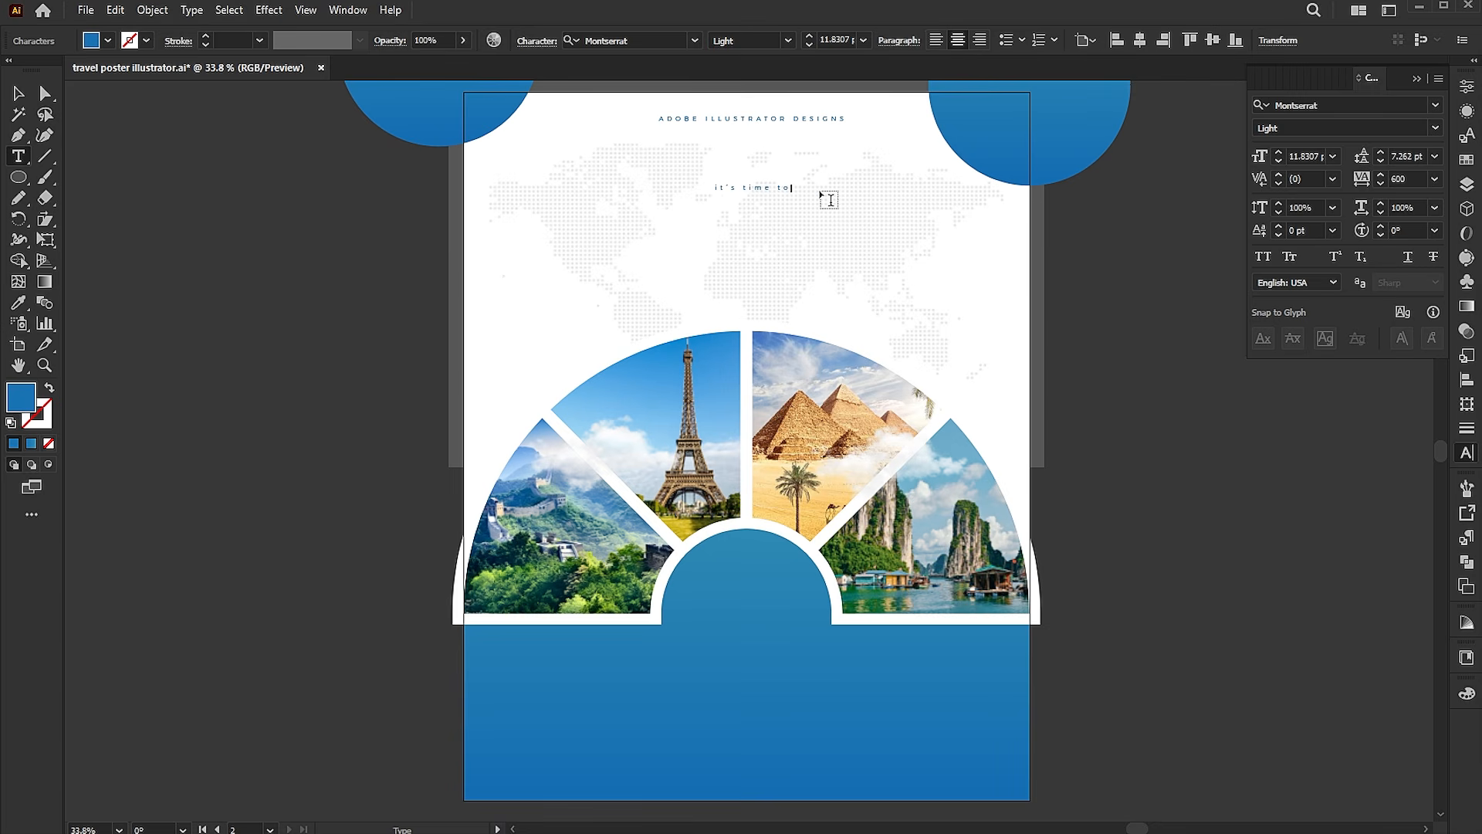
key("Escape")
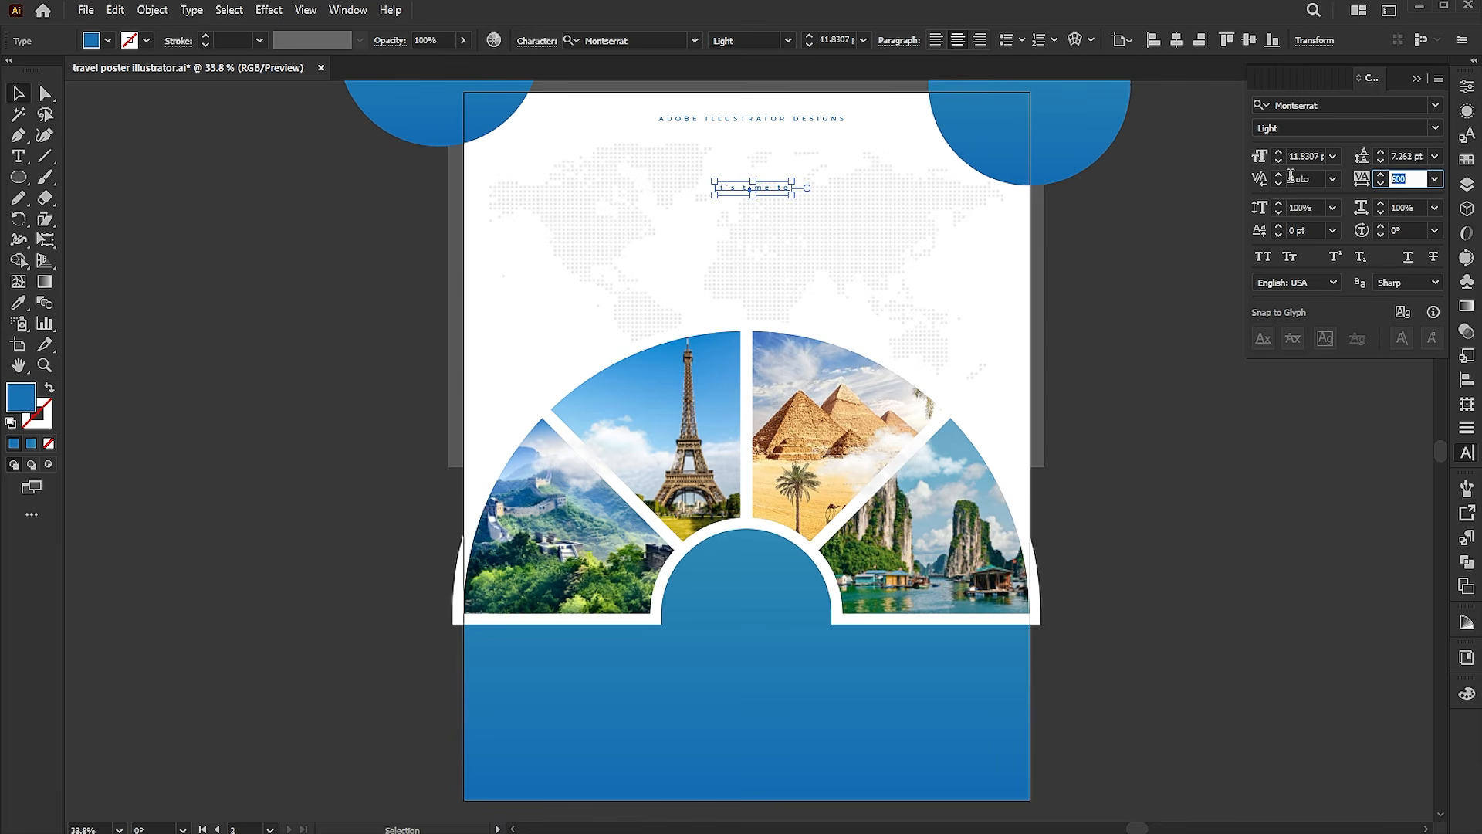
type("0")
key("Return")
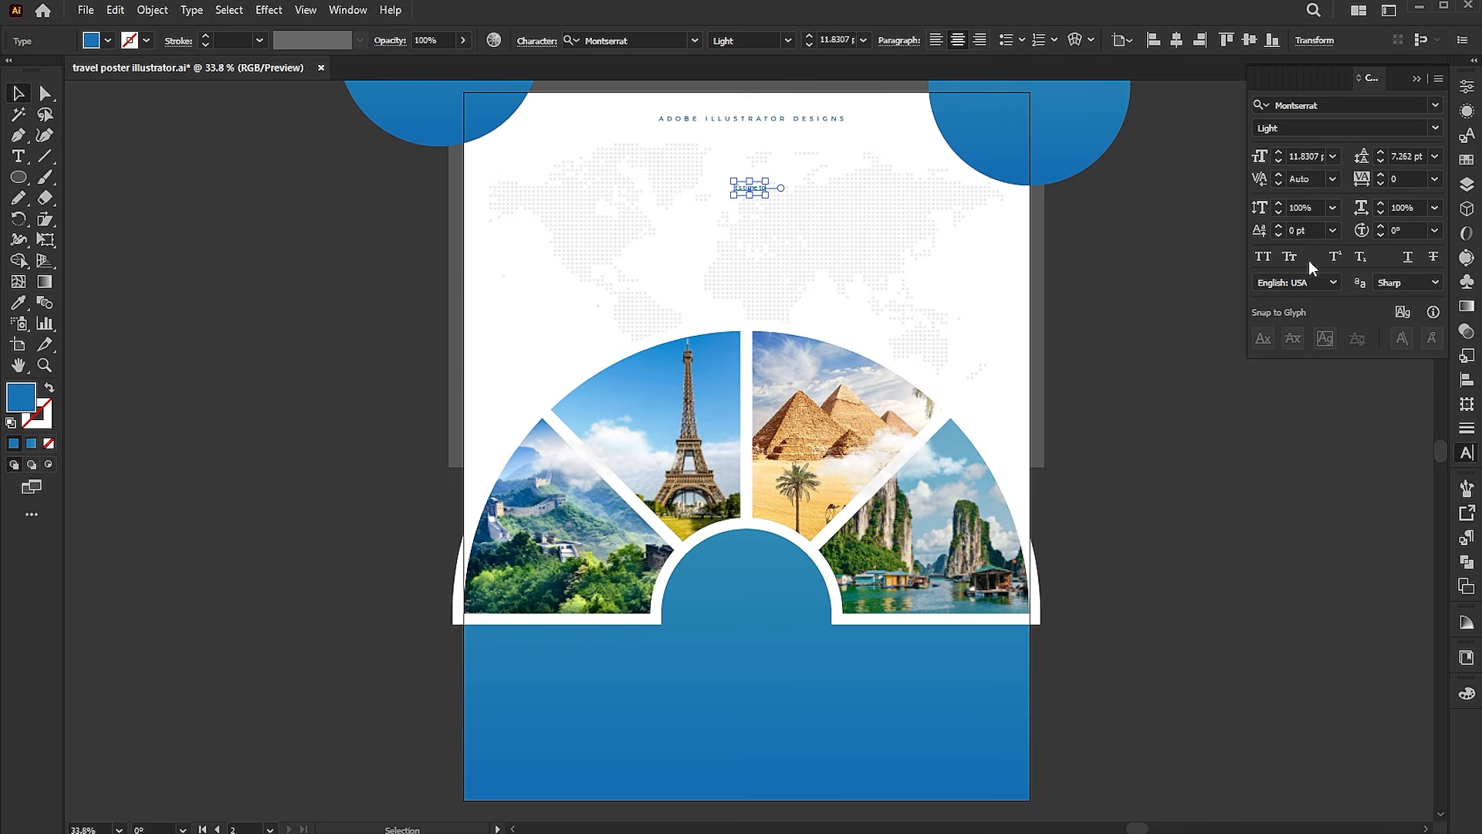
mouse_move(768, 195)
left_mouse_down()
mouse_move(788, 199)
mouse_move(761, 220)
left_mouse_up()
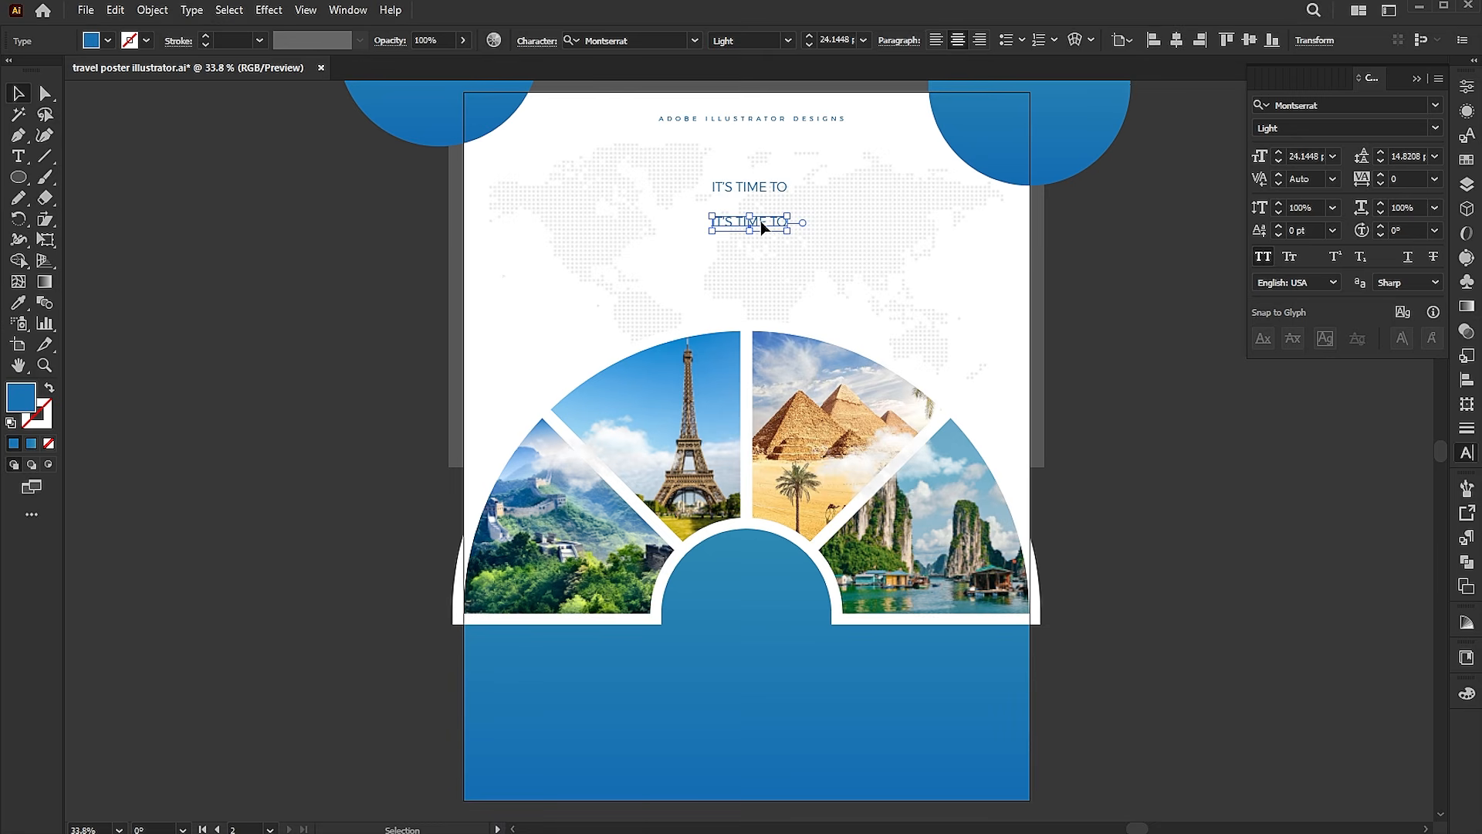
- Retype the lower duplicate as "Travel" without all caps and enlarge it to about 128 pt
double_click(761, 220)
key("ctrl+a")
type("T")
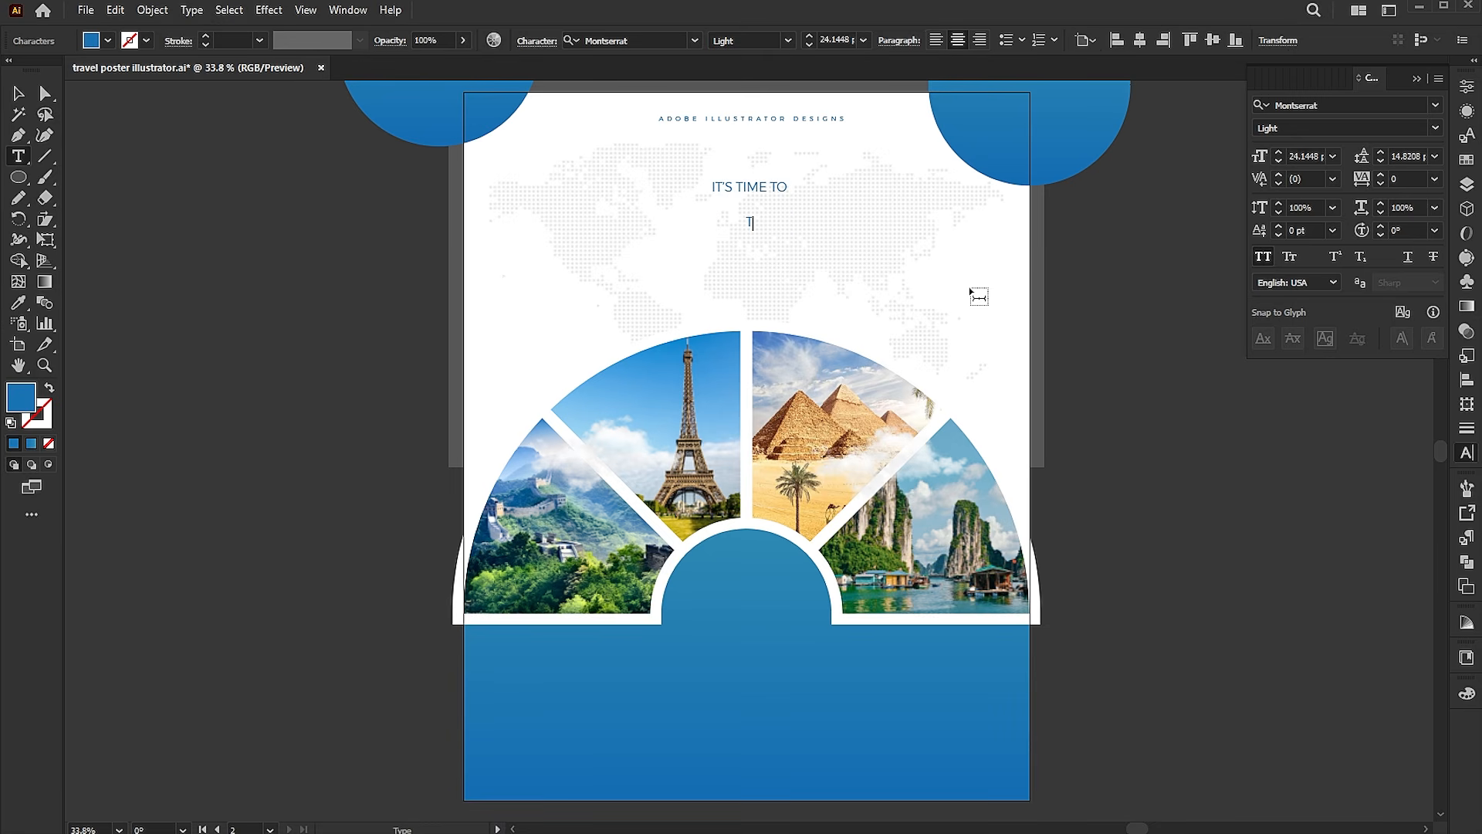
type("RAVEL")
key("Escape")
left_click(1263, 256)
left_click_drag(772, 231, 863, 266)
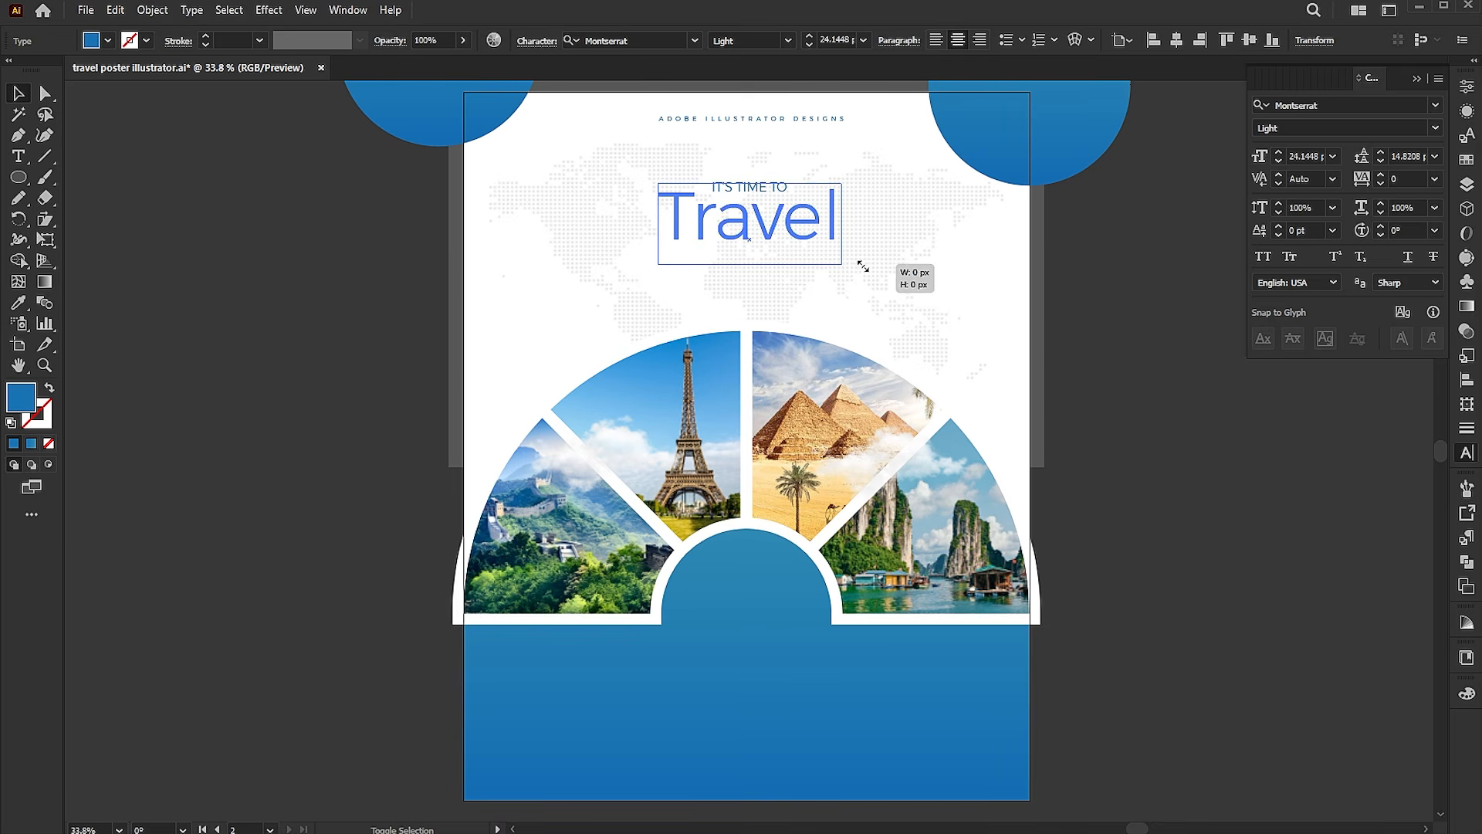
- Set the "Travel" title in the My Sunshine font and enlarge it to about 359 pt above the half ring
left_click(683, 40)
type("my ")
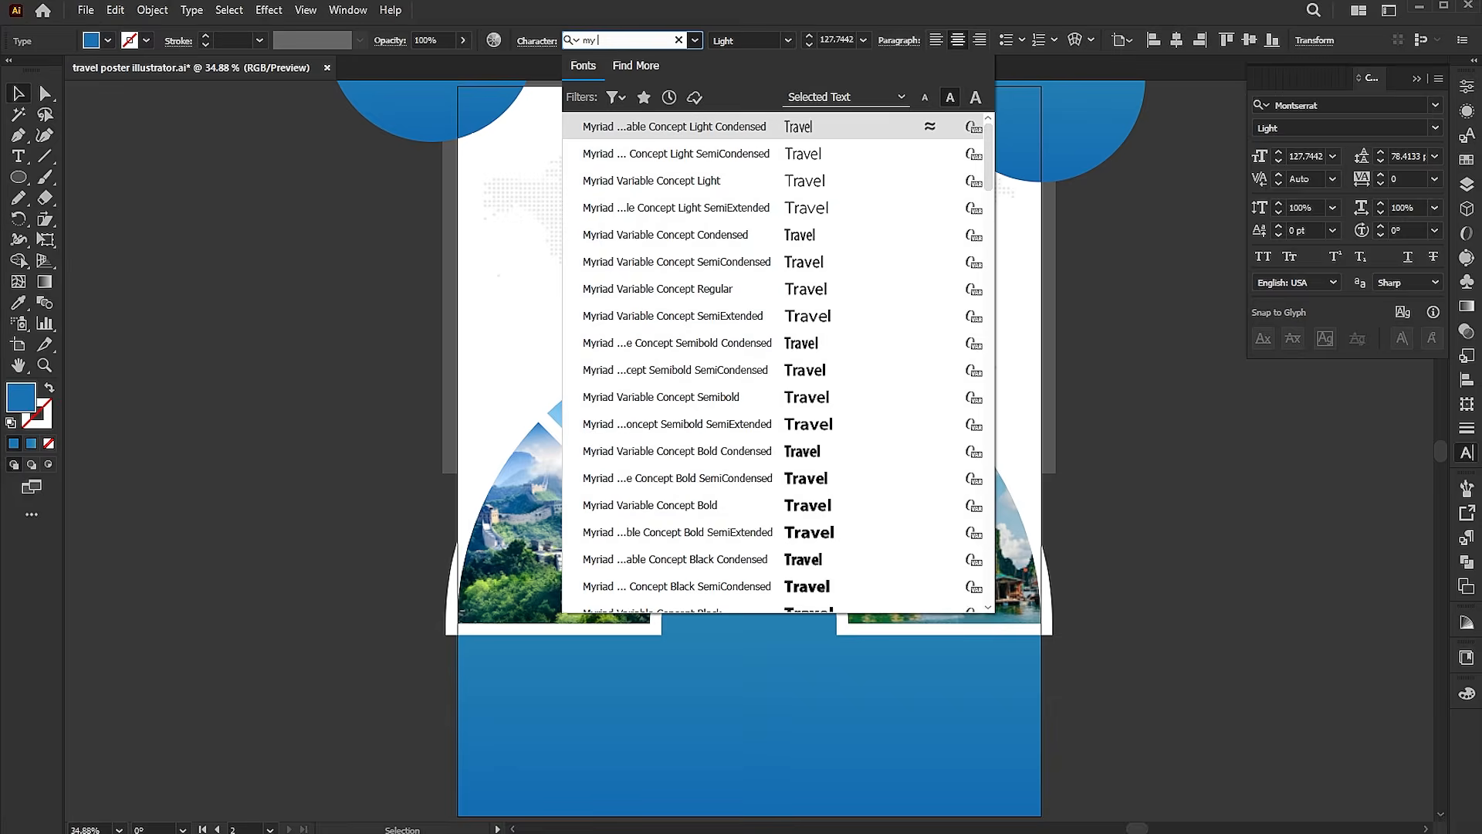
type("sh")
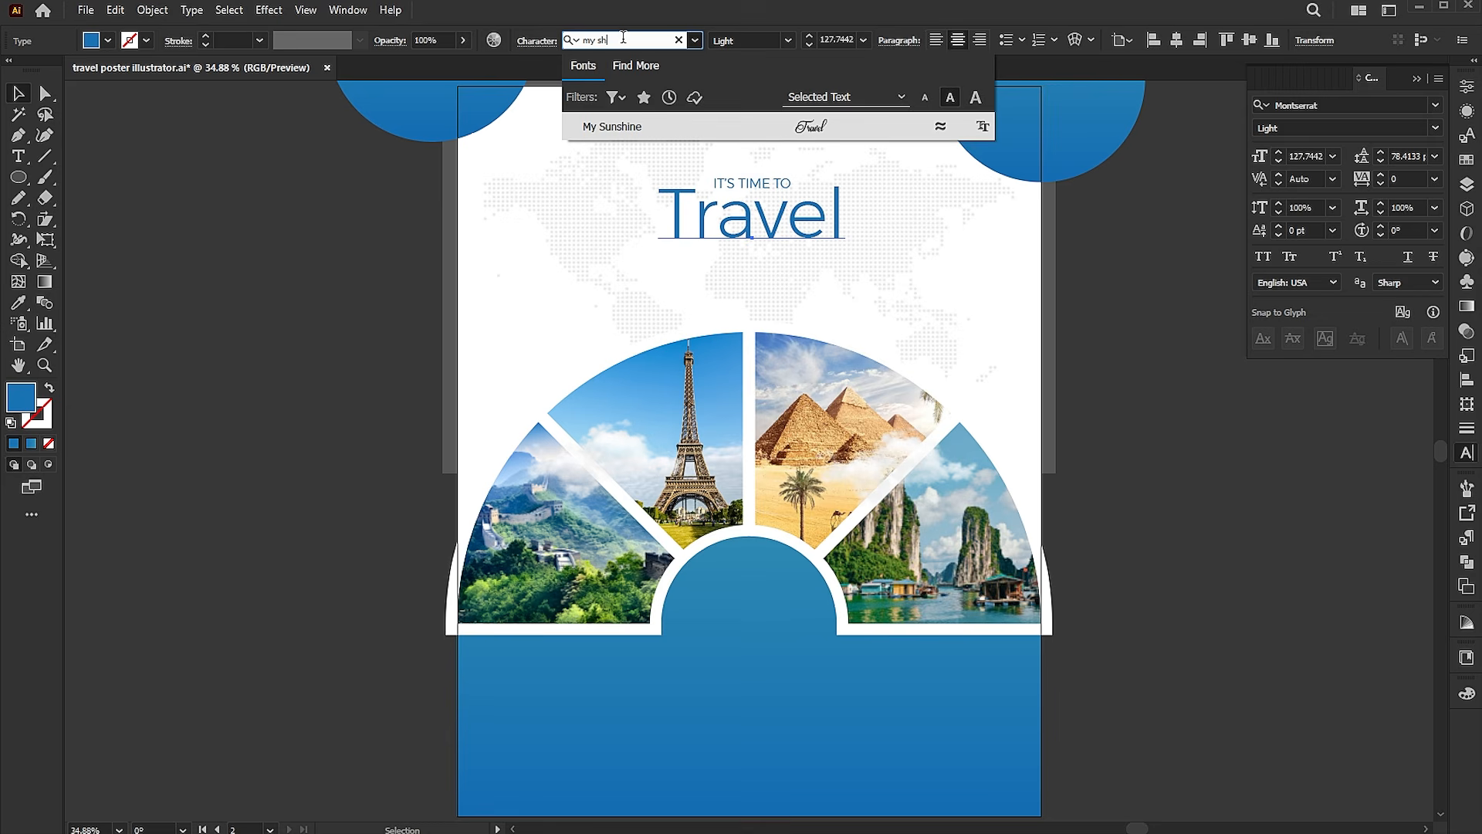
left_click(647, 126)
mouse_move(823, 225)
left_mouse_down()
mouse_move(939, 226)
mouse_move(823, 235)
left_mouse_up()
left_click_drag(816, 241, 814, 270)
- Enlarge the "IT'S TIME TO" line slightly and fit it between the T and l of the "Travel" title
key("ctrl+shift+a")
left_click(706, 183)
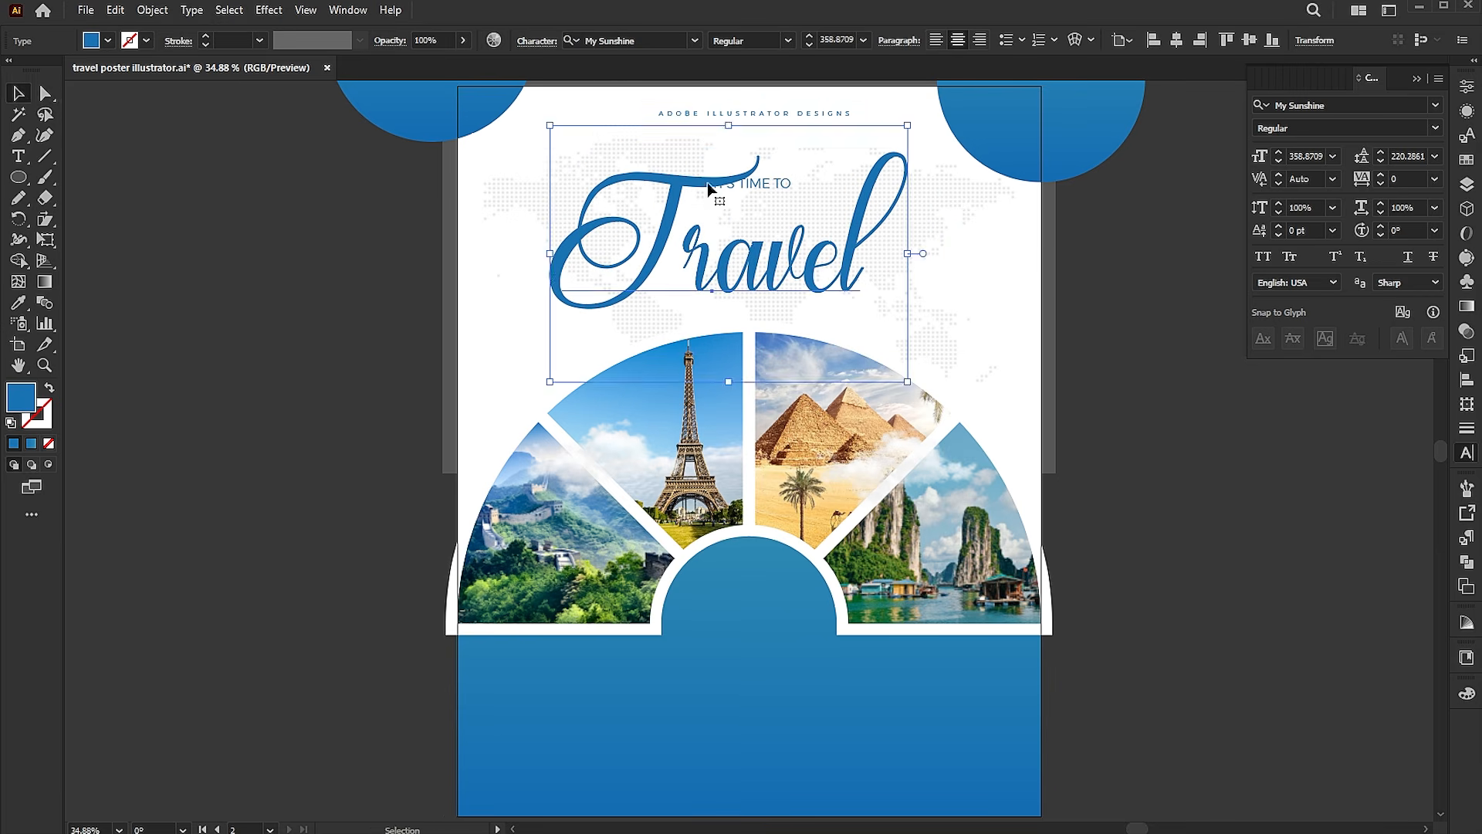
left_click_drag(758, 180, 821, 205)
key("v")
left_click(1138, 334)
key("a")
left_click(1105, 346)
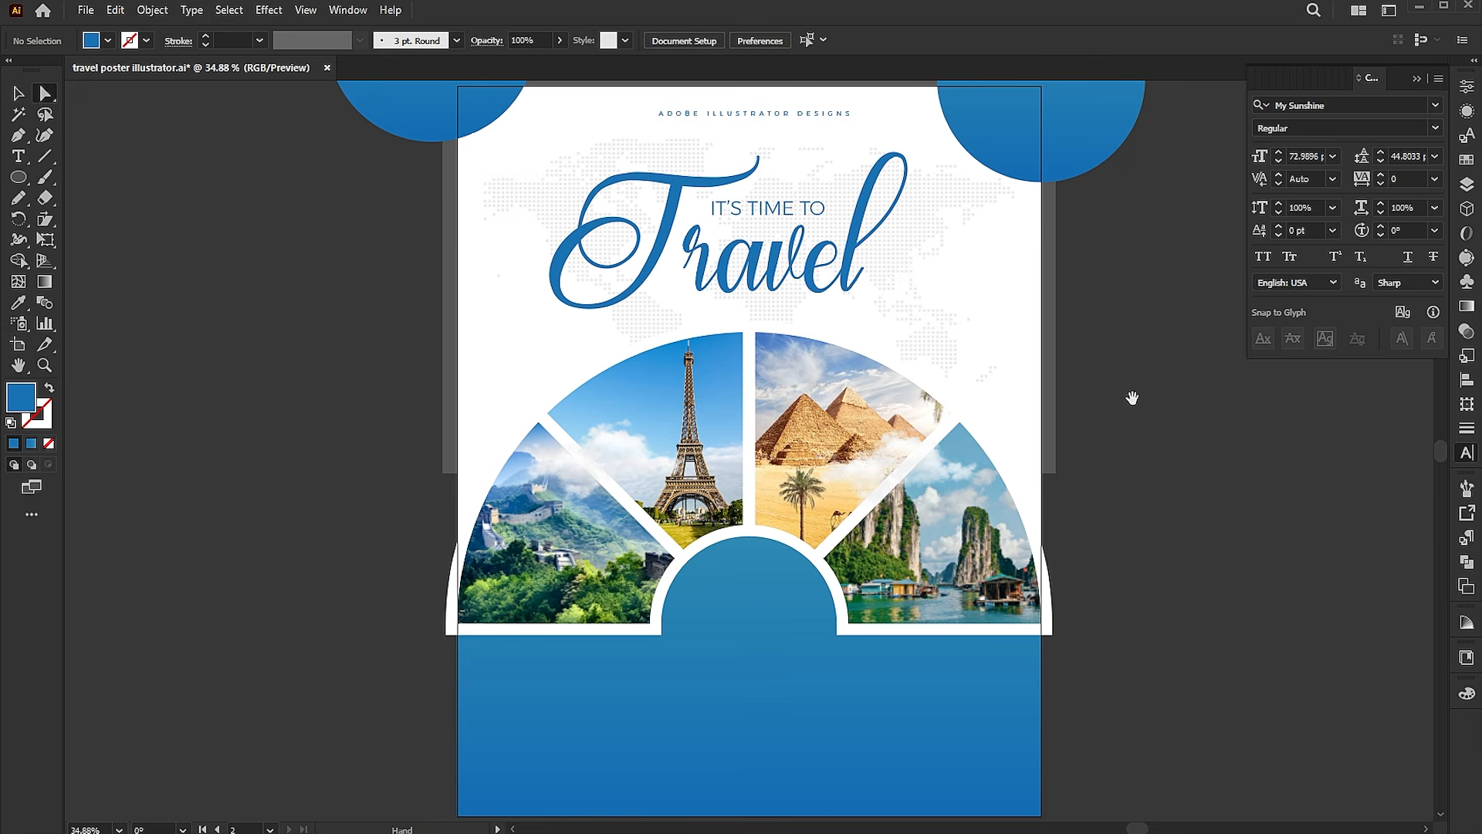
- Bring the prepared group of logo, booking button, description and contact details beside the poster and ungroup it
left_click_drag(1131, 400, 906, 341)
left_click_drag(1382, 473, 848, 539)
left_click_drag(1061, 509, 965, 506)
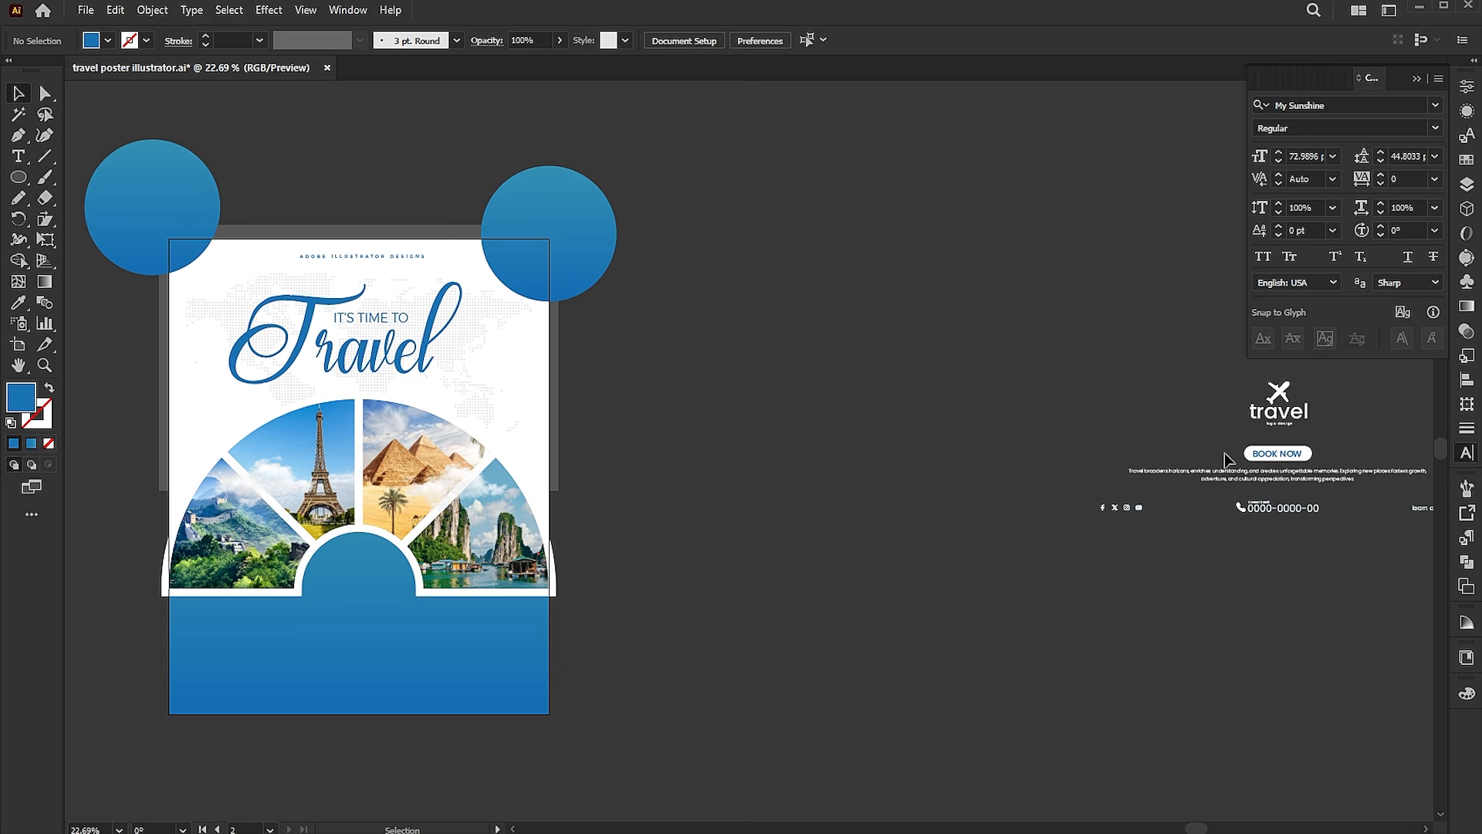
left_click_drag(1291, 424, 806, 578)
scroll(834, 610, "up", 2)
right_click(1055, 544)
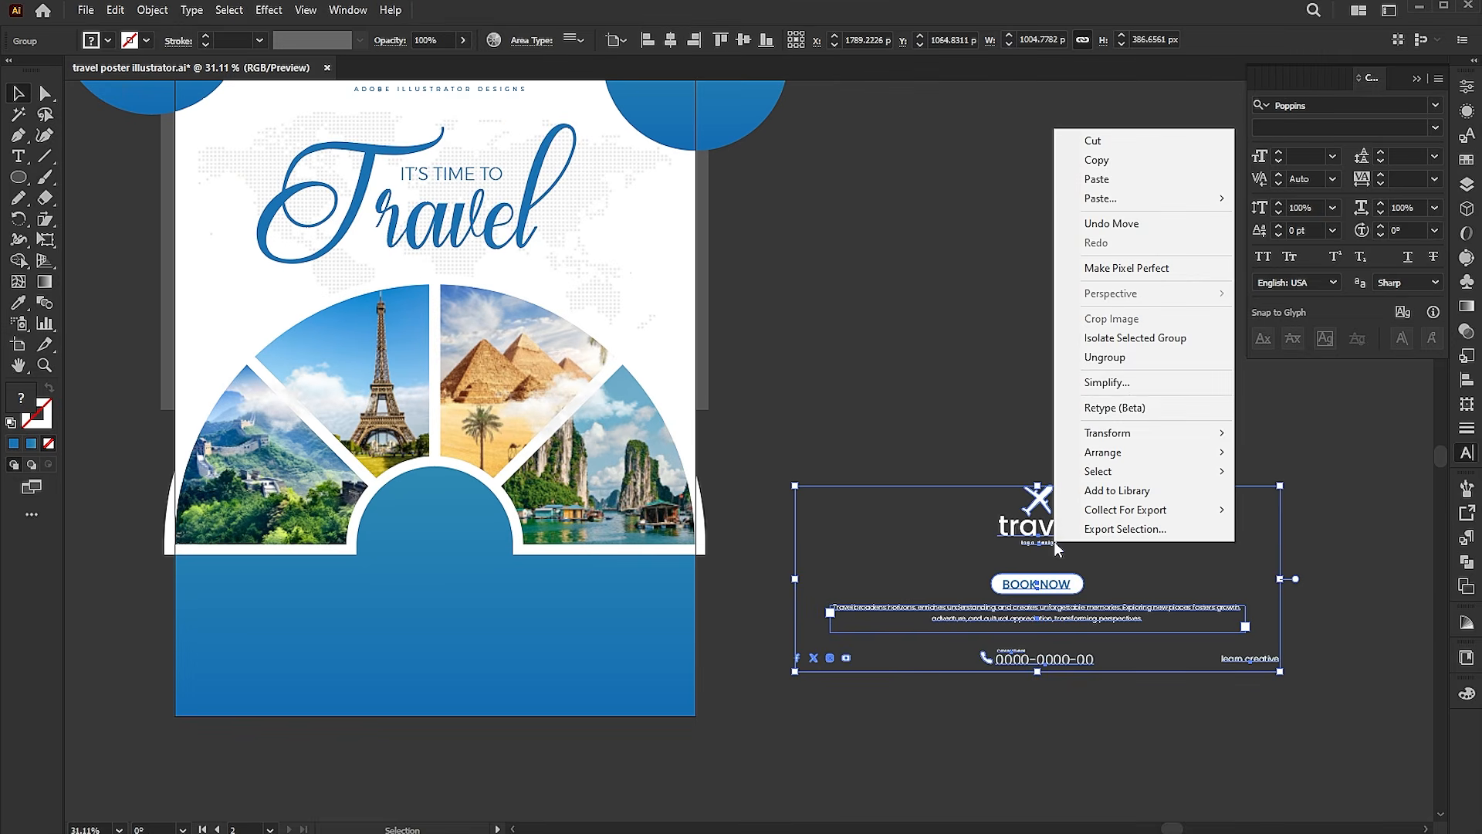
left_click(1121, 357)
- Place the travel logo in the blue dome and the BOOK NOW button with its description below, centred horizontally
left_click(969, 531)
left_click_drag(1040, 552, 438, 568)
left_click(1135, 607)
left_click_drag(1049, 602, 446, 620)
left_click(670, 40)
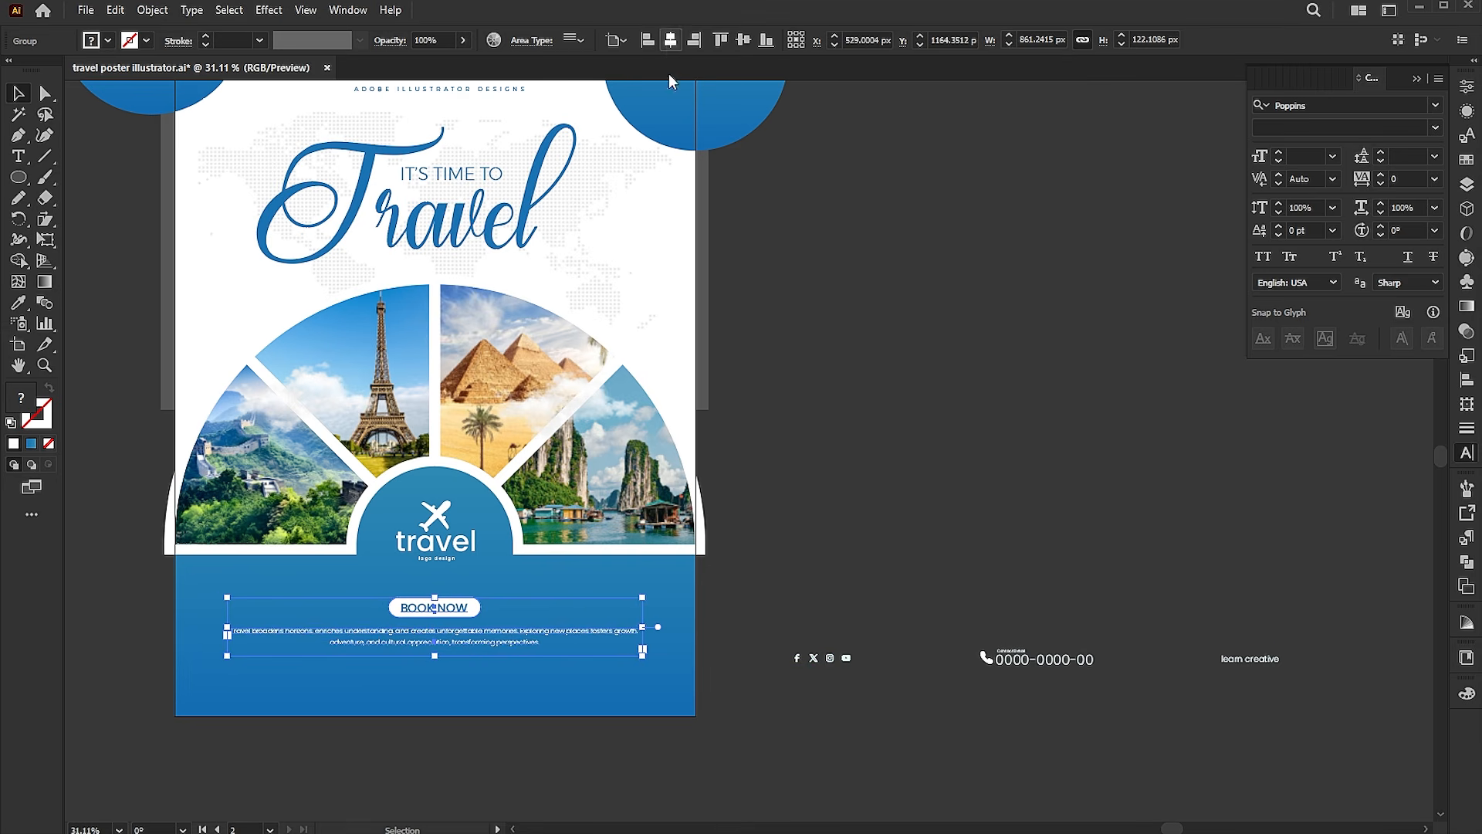
- Place the row of social icons, phone contact and "learn creative" text along the poster's lower edge
left_click_drag(1042, 663, 453, 699)
left_click(585, 46)
left_click_drag(838, 546, 1011, 618)
left_click(1010, 618)
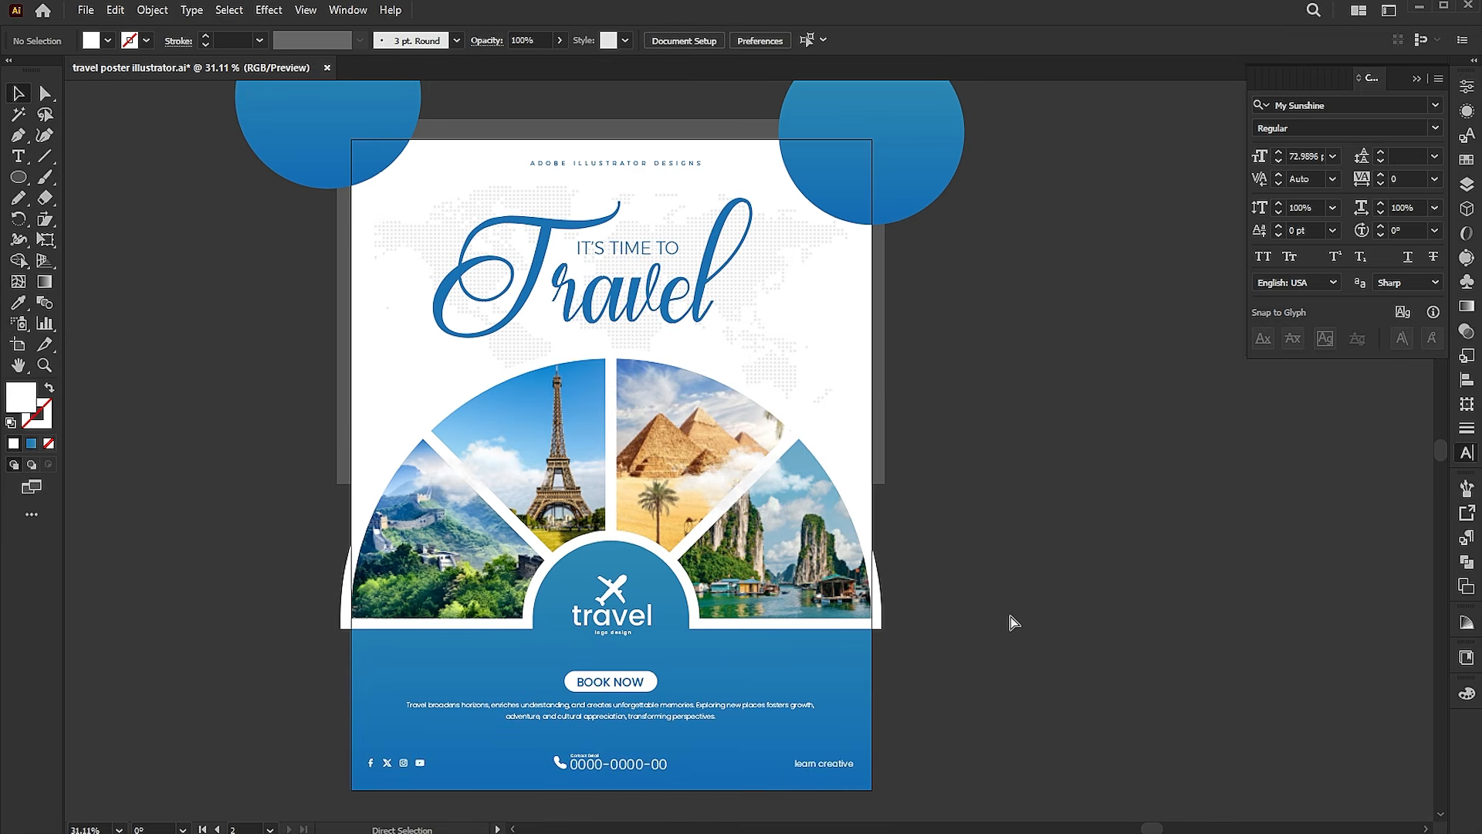
- Switch the document to Trim View to hide everything outside the artboard and fit the poster in the window
key("ctrl+0")
left_click_drag(854, 620, 787, 645)
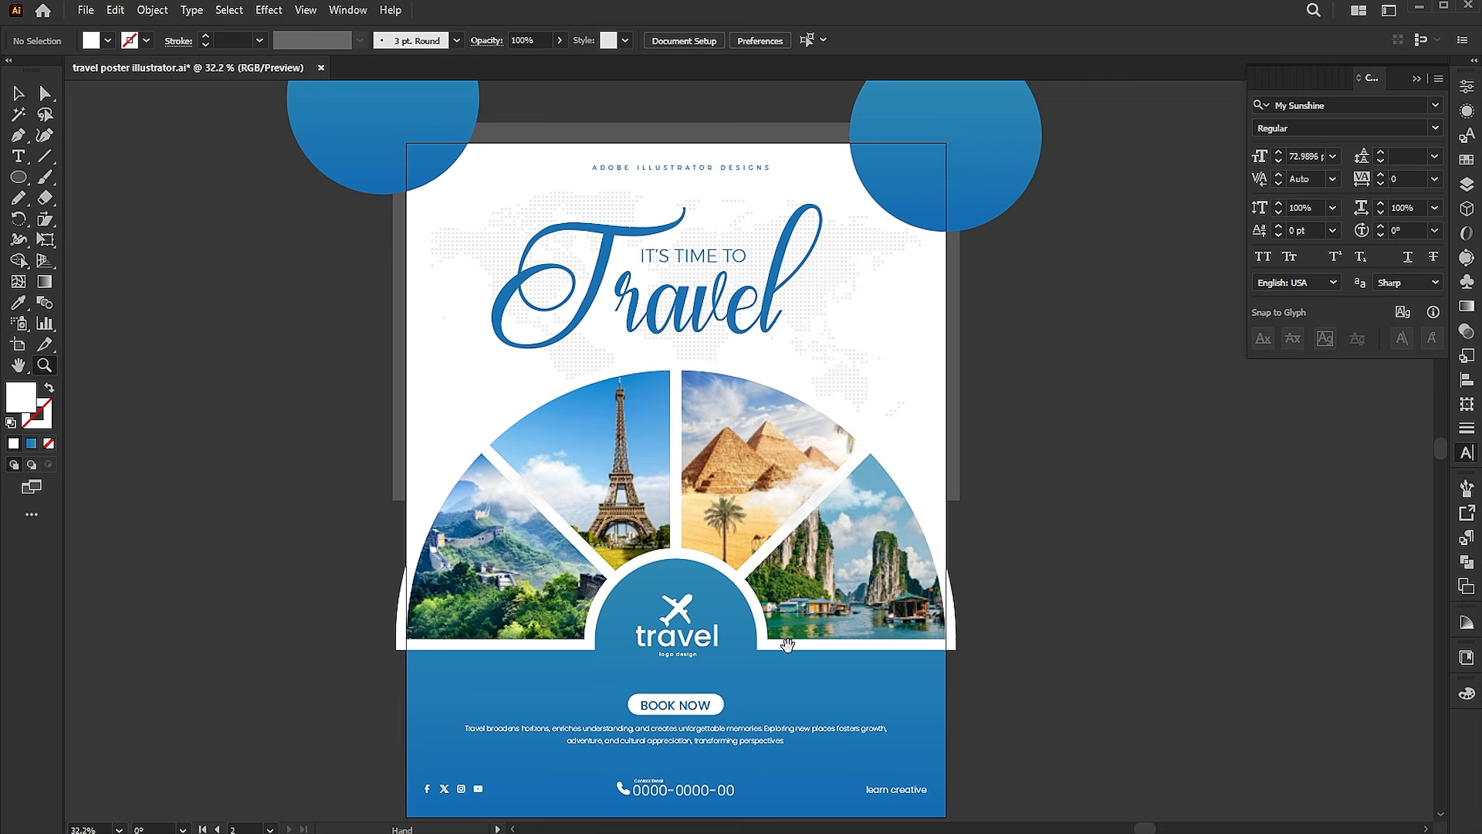
left_click(311, 16)
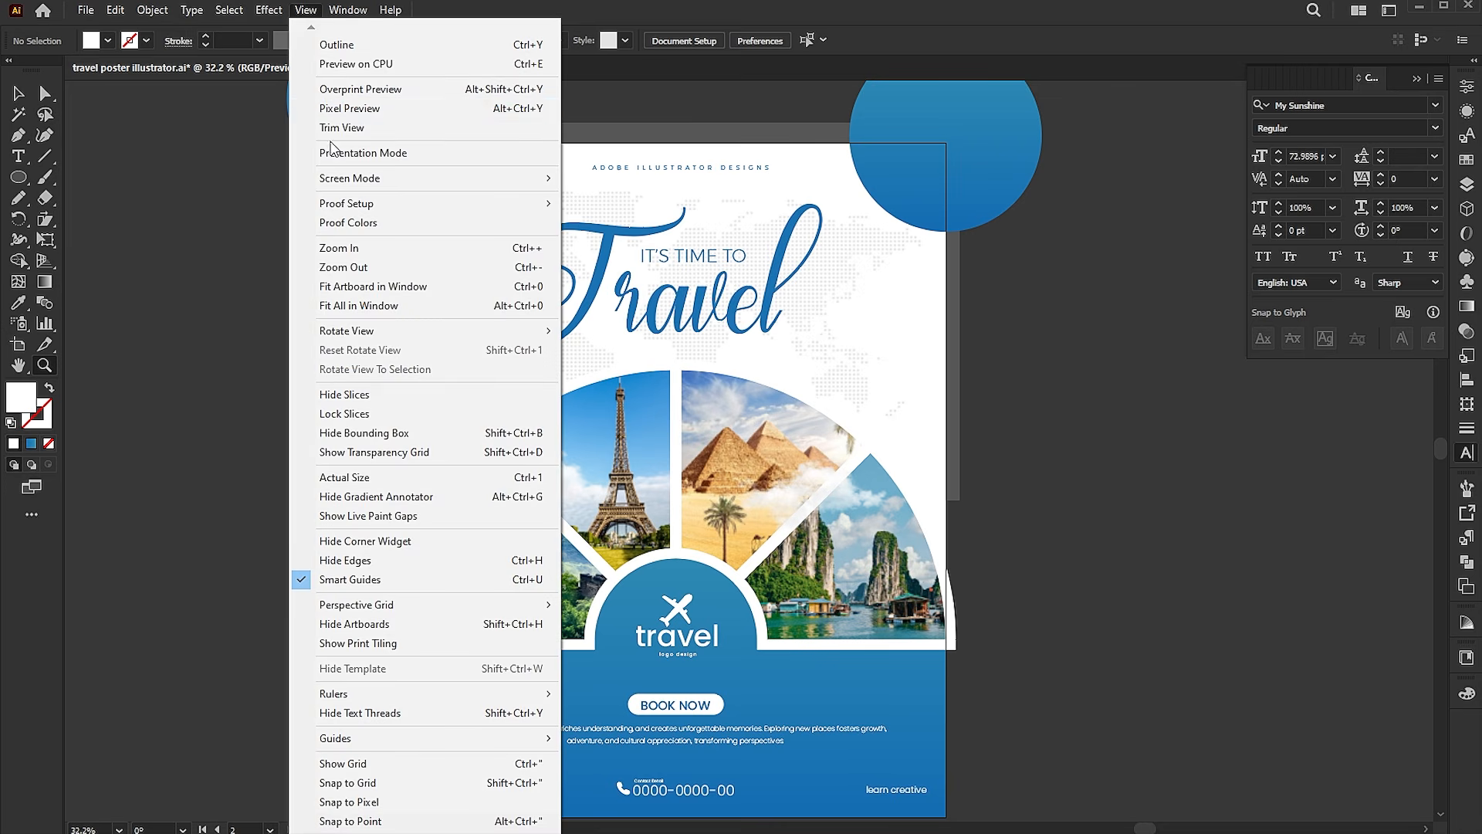
left_click(356, 129)
left_click_drag(635, 405, 633, 379)
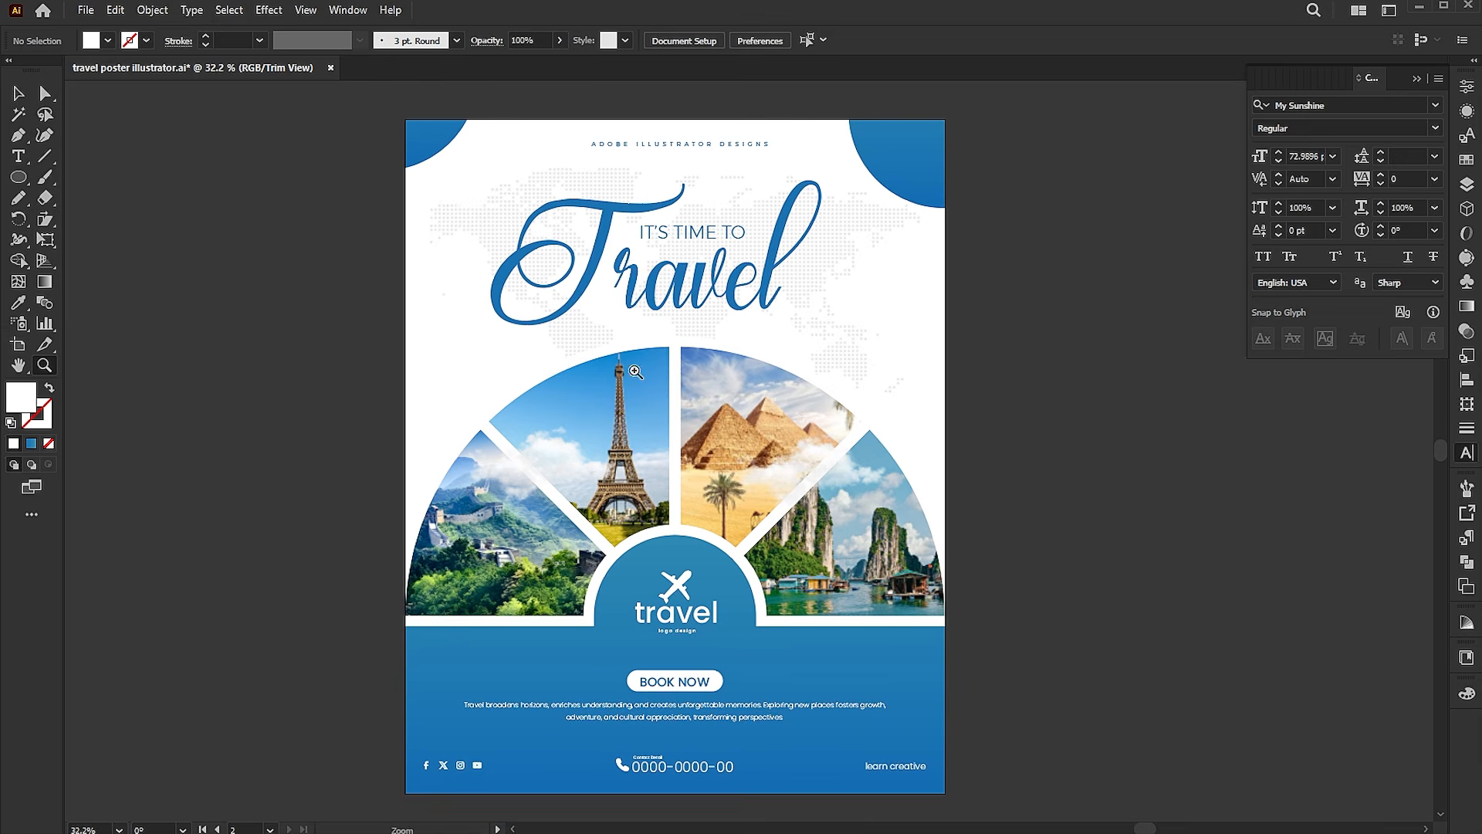
key("ctrl+0")
- Select the poster artwork and shift its blue colors to teal with Recolor Artwork
key("v")
left_click(1001, 137)
left_click_drag(1230, 147, 457, 752)
left_click(498, 121, "shift")
left_click(203, 39)
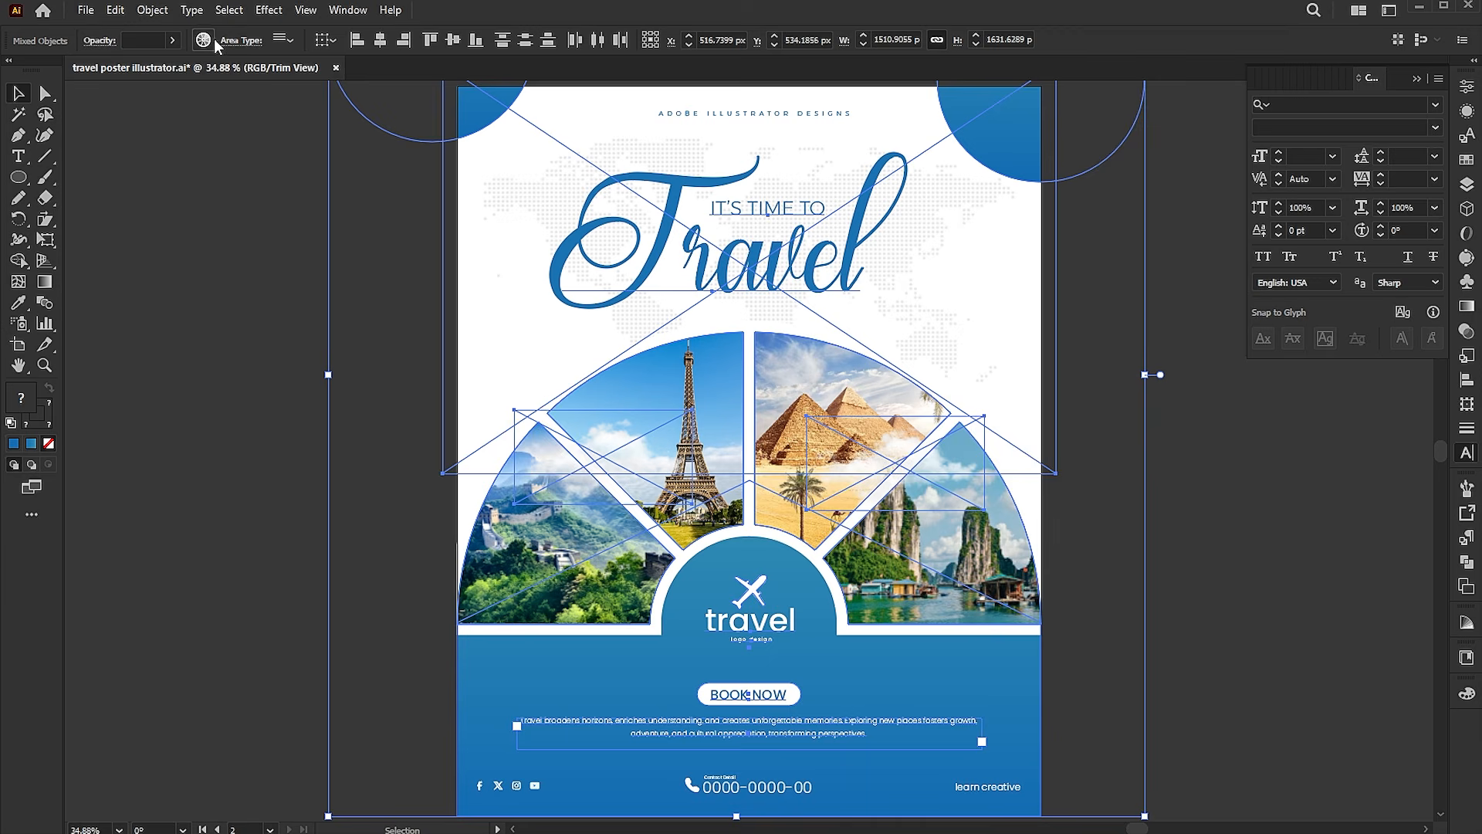
mouse_move(1247, 495)
left_mouse_down()
mouse_move(1220, 458)
mouse_move(1266, 398)
mouse_move(1340, 406)
mouse_move(1387, 448)
mouse_move(1374, 509)
mouse_move(1339, 531)
mouse_move(1252, 528)
mouse_move(1226, 505)
left_mouse_up()
left_click(235, 339)
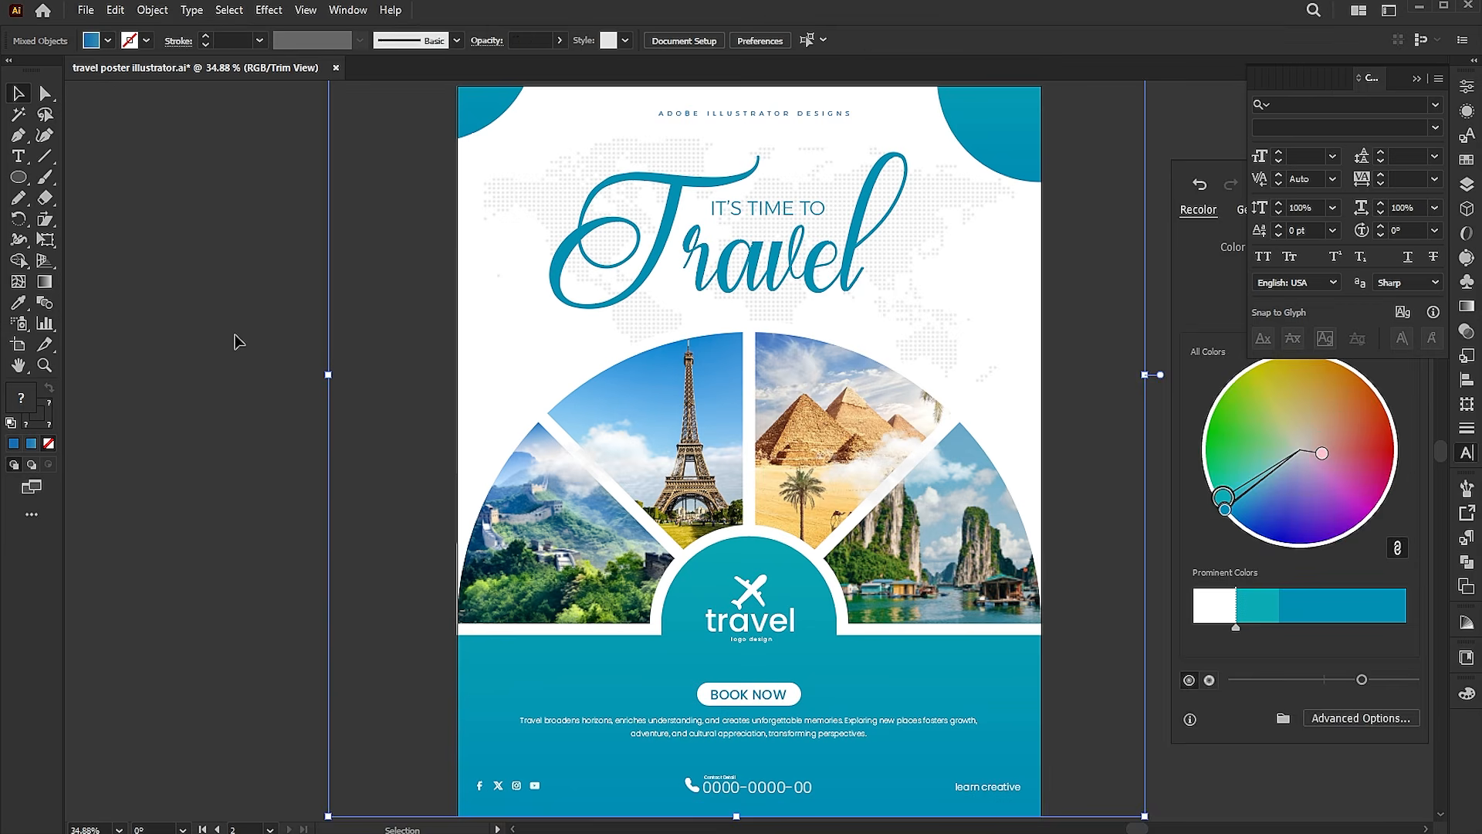